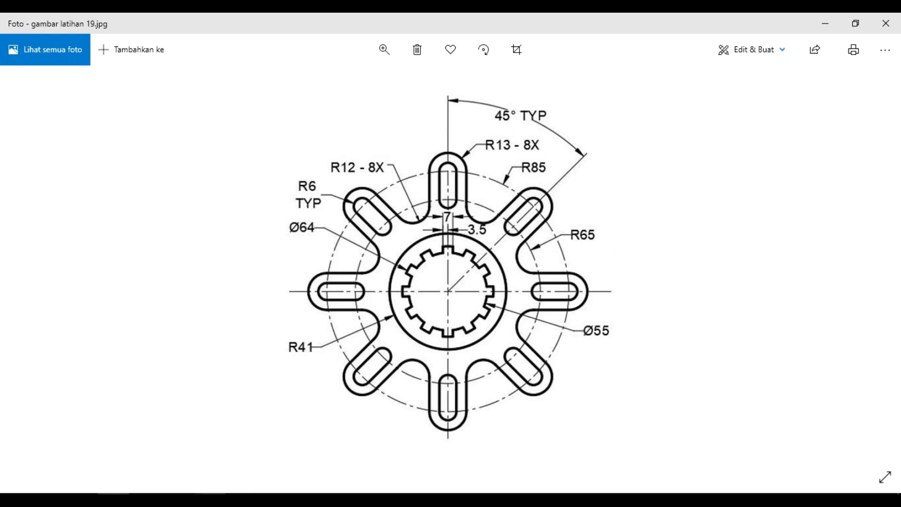
- Switch to the browser and look through the product gallery on tukanggambar3d.com
{"action": "left_click", "coordinate": [210, 498]}
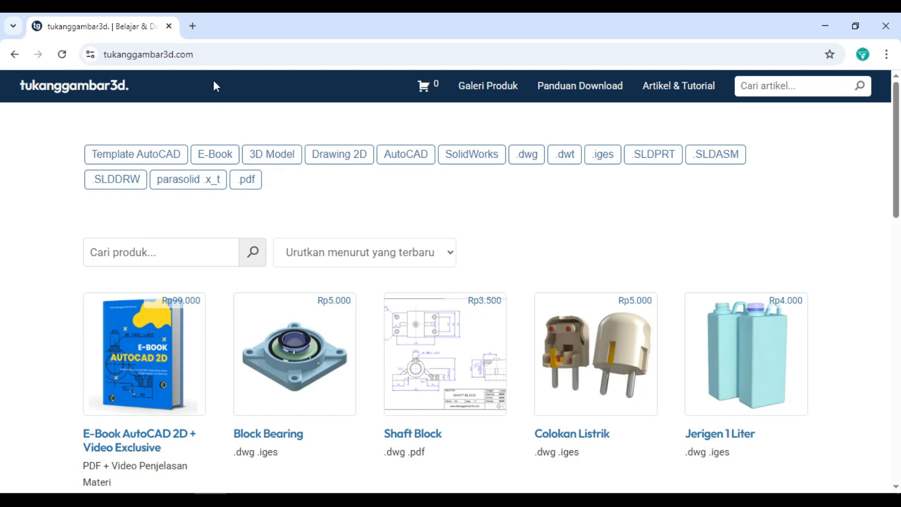
{"action": "left_click", "coordinate": [210, 58]}
{"action": "left_click_drag", "start_coordinate": [196, 55], "coordinate": [101, 55]}
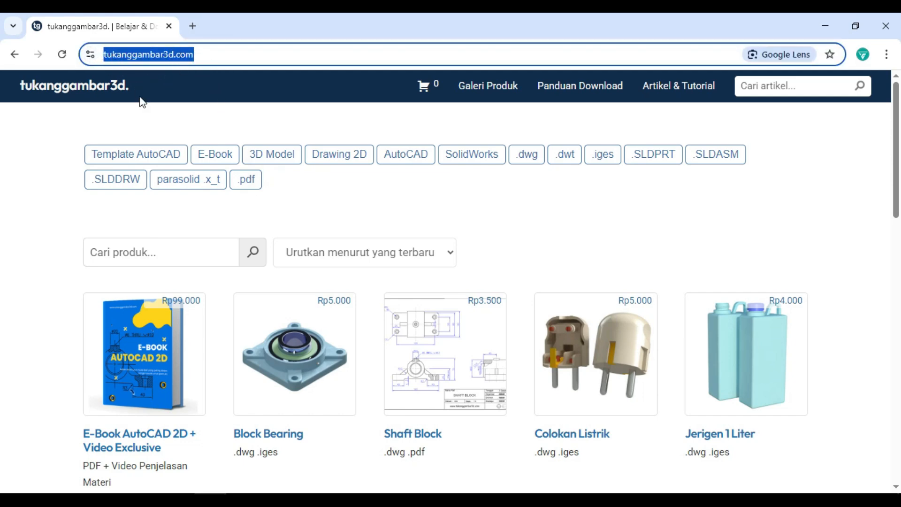
{"action": "left_click", "coordinate": [157, 119]}
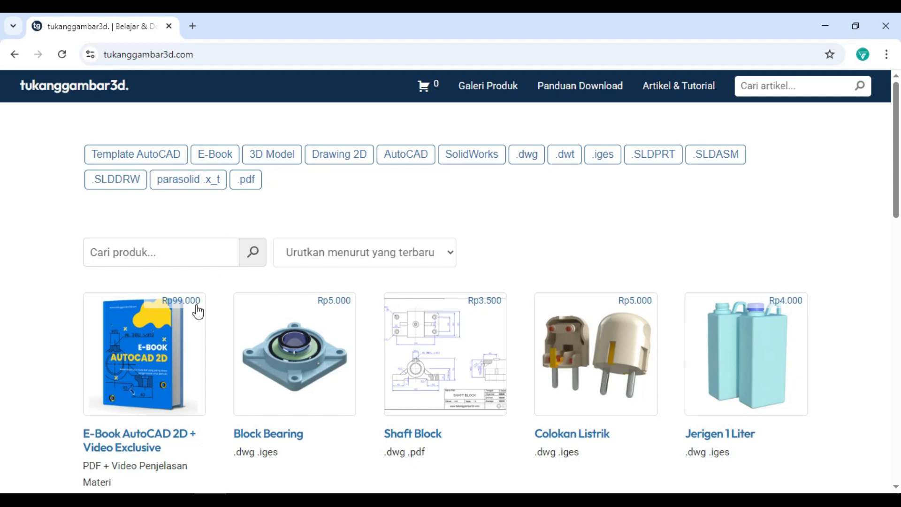
{"action": "scroll", "coordinate": [122, 336], "scroll_direction": "down", "scroll_amount": 1}
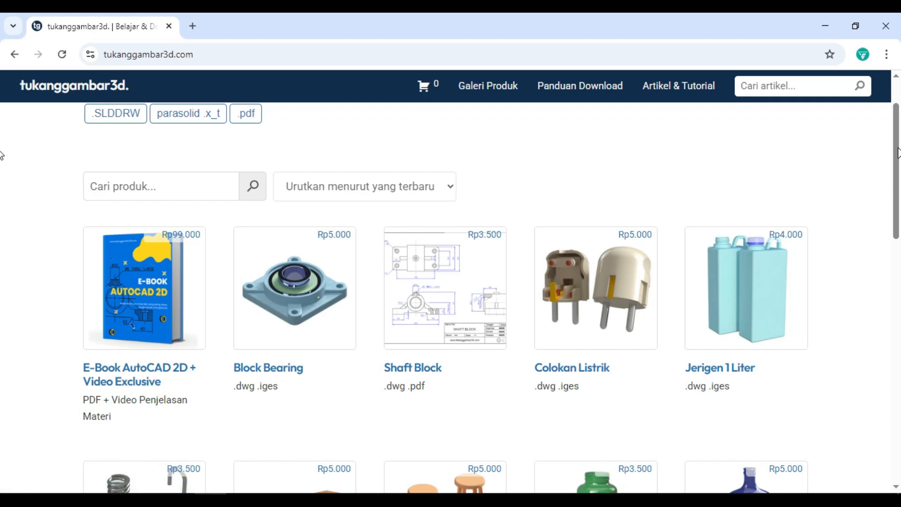
{"action": "left_click_drag", "start_coordinate": [897, 152], "coordinate": [892, 123]}
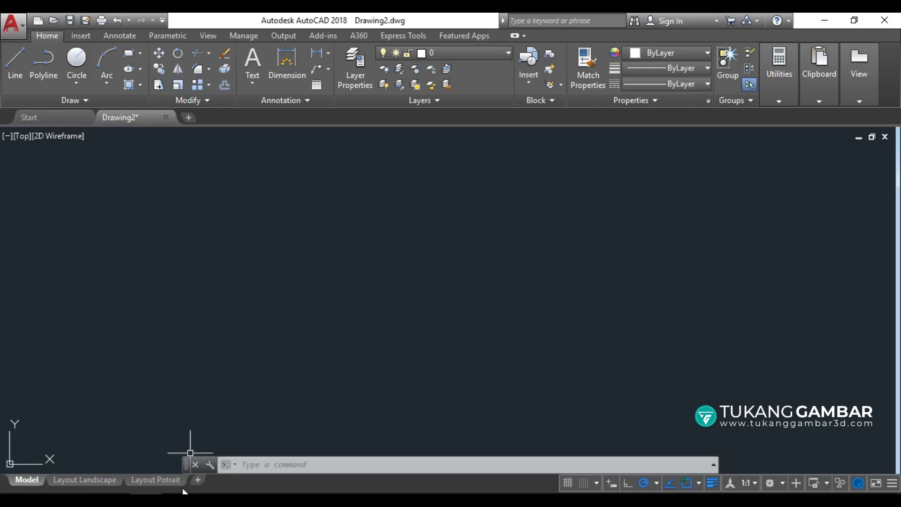
- Check the reference image of the part, return to AutoCAD and draw a circle of diameter 55 in the empty model space
{"action": "left_click", "coordinate": [180, 500]}
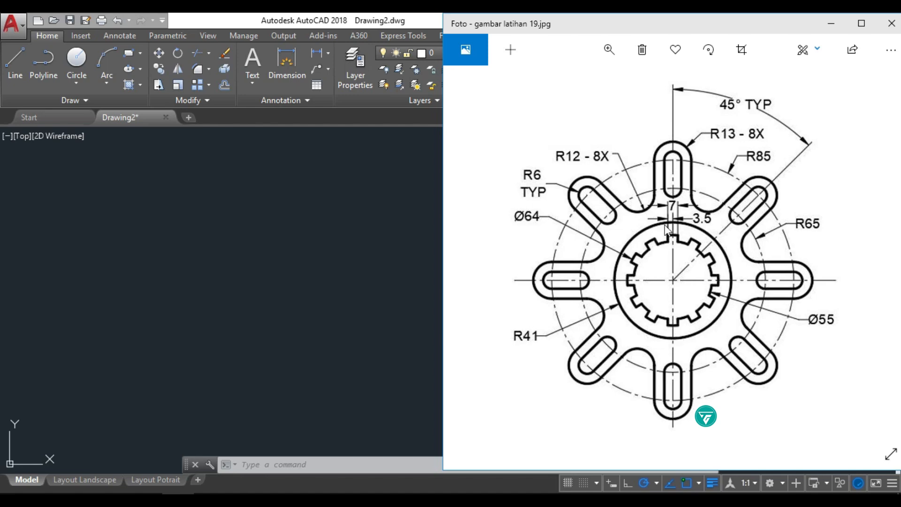
{"action": "left_click", "coordinate": [307, 280]}
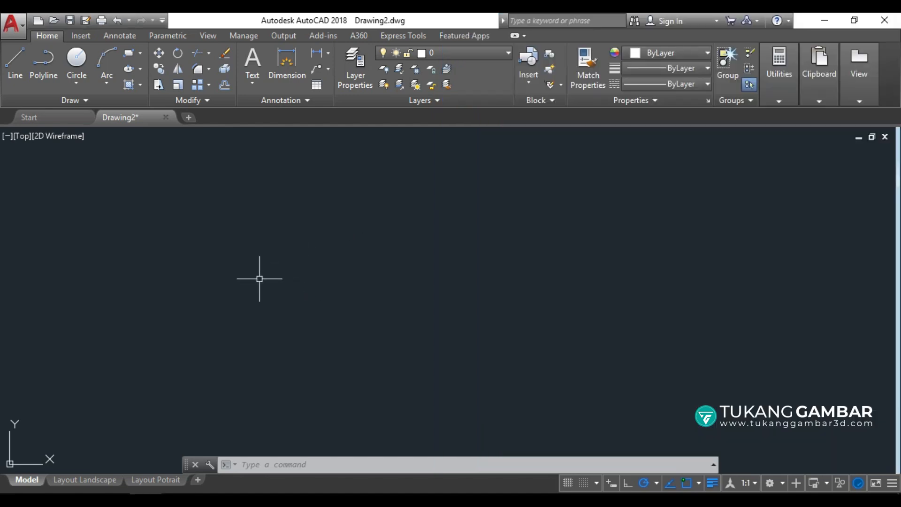
{"action": "left_click", "coordinate": [76, 59]}
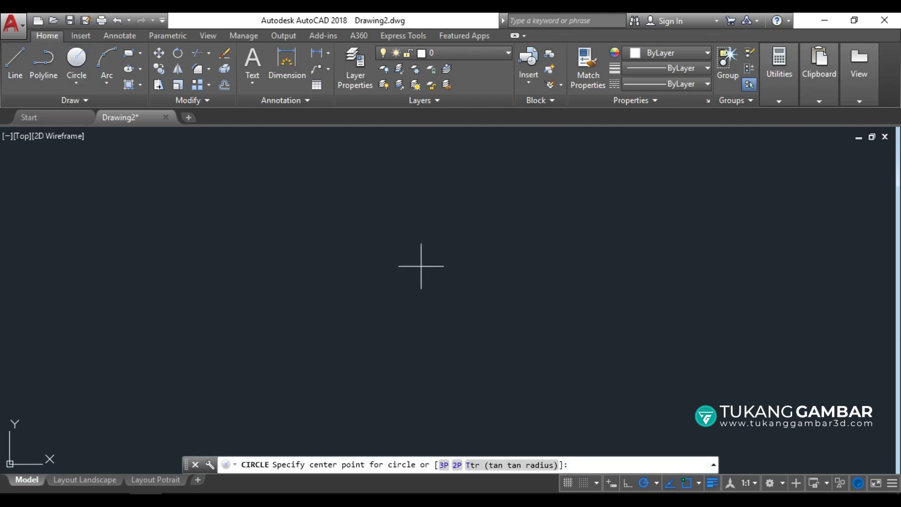
{"action": "left_click", "coordinate": [421, 286]}
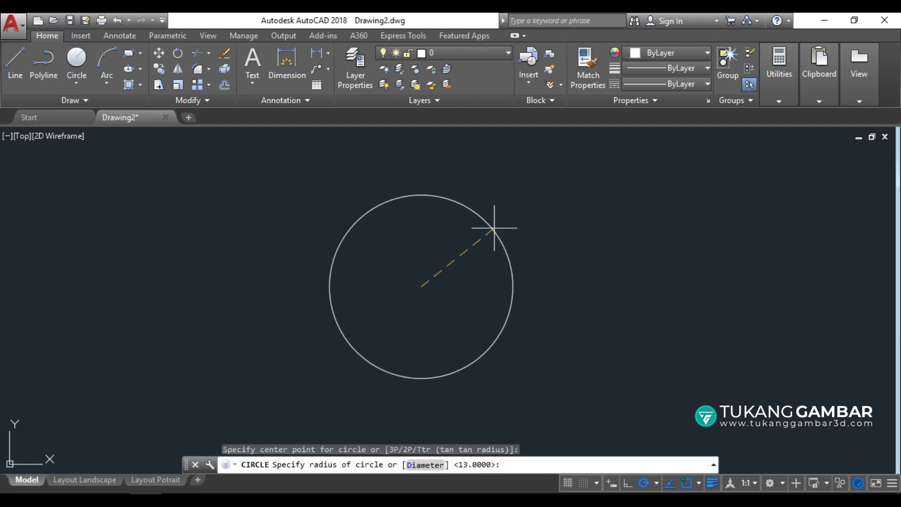
{"action": "key", "text": "Return"}
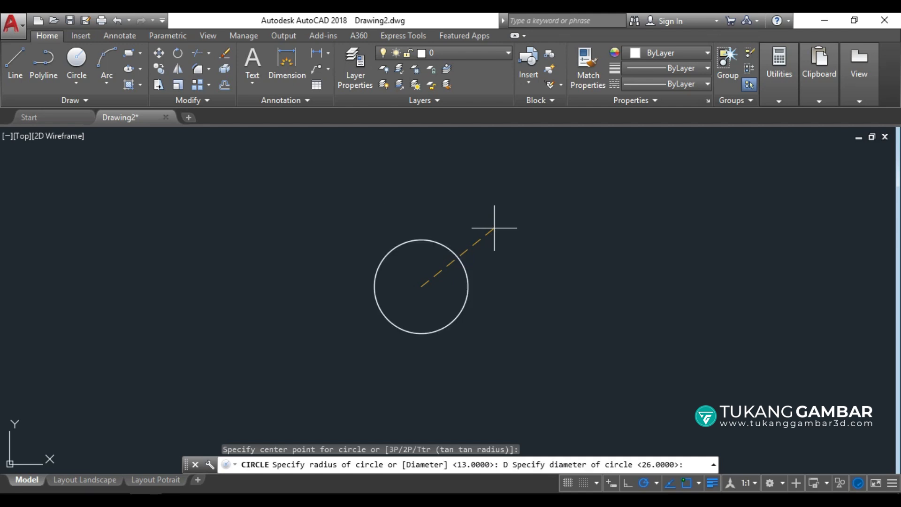
{"action": "type", "text": "55"}
{"action": "key", "text": "Return"}
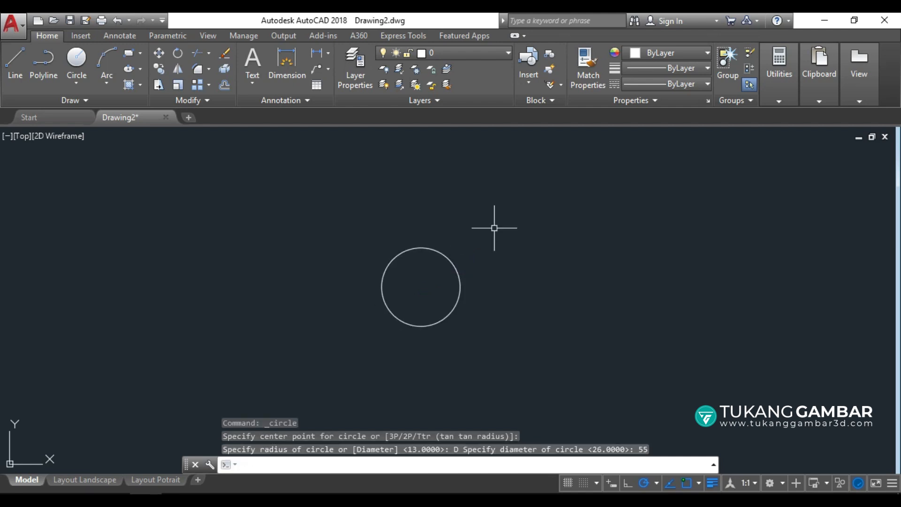
- Draw a second circle of diameter 64, concentric with the 55 circle
{"action": "key", "text": "Return"}
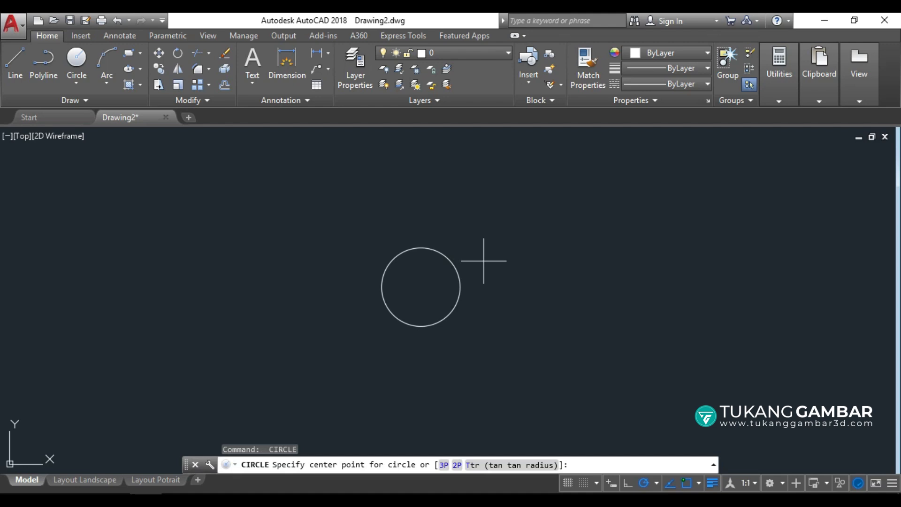
{"action": "left_click", "coordinate": [421, 286]}
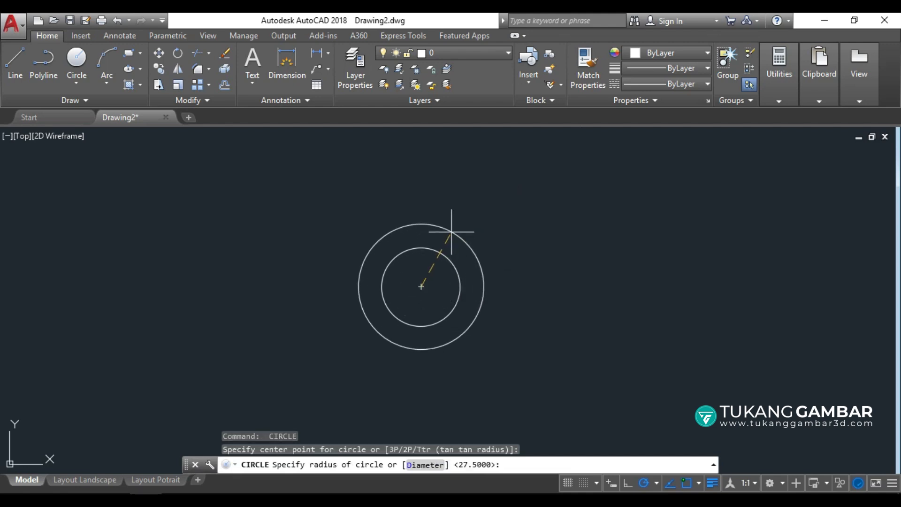
{"action": "type", "text": "D"}
{"action": "key", "text": "Return"}
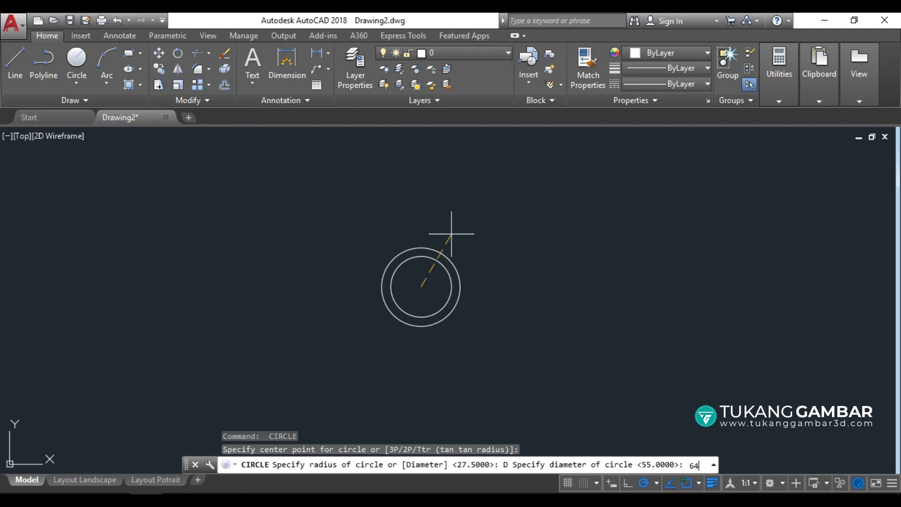
{"action": "key", "text": "Return"}
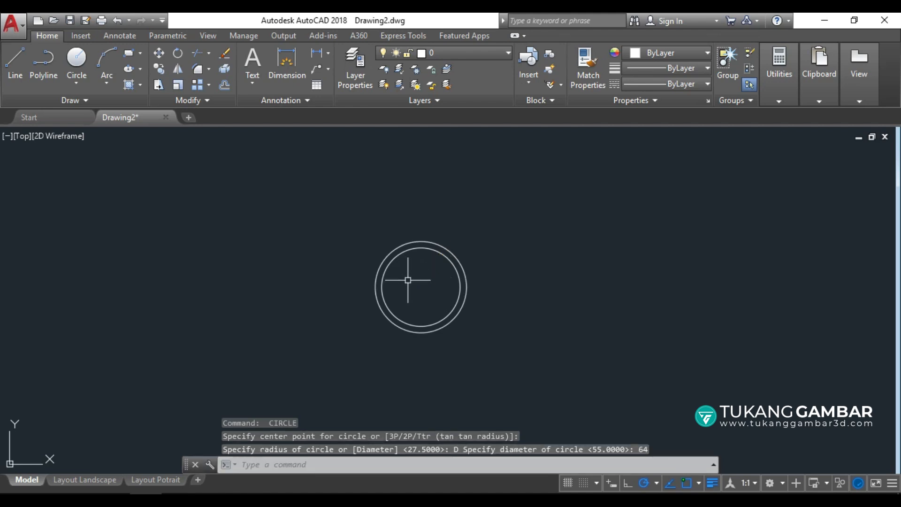
- Draw a vertical line from the upper quadrant of the 64 circle downward, crossing the 55 circle
{"action": "scroll", "coordinate": [407, 270], "scroll_direction": "up", "scroll_amount": 3}
{"action": "scroll", "coordinate": [422, 258], "scroll_direction": "up", "scroll_amount": 2}
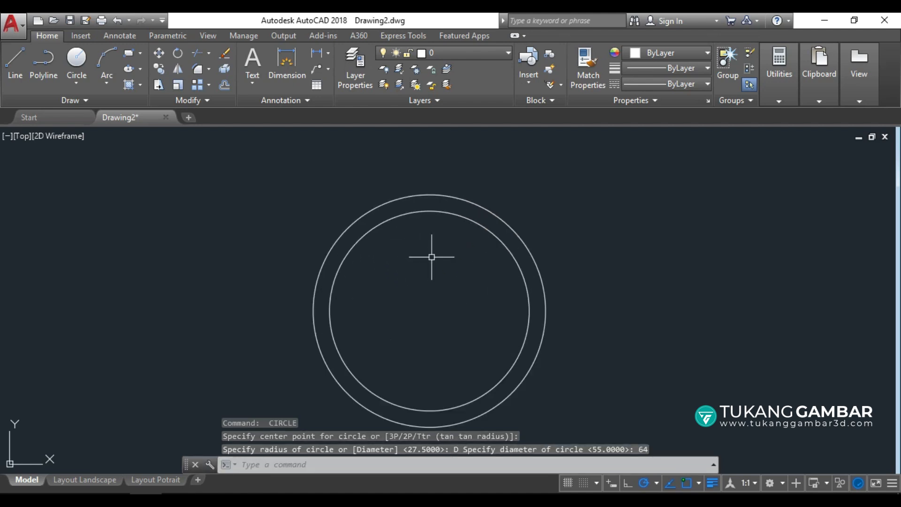
{"action": "scroll", "coordinate": [442, 188], "scroll_direction": "up", "scroll_amount": 4}
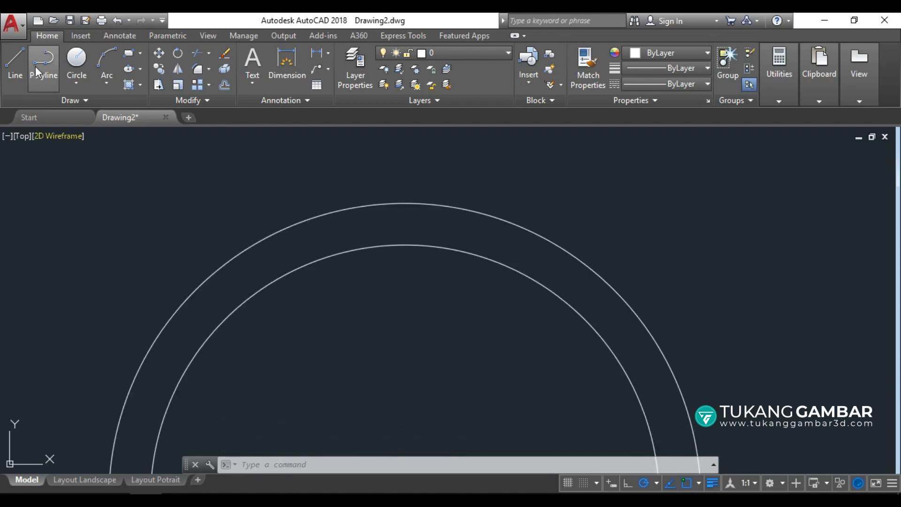
{"action": "left_click", "coordinate": [12, 65]}
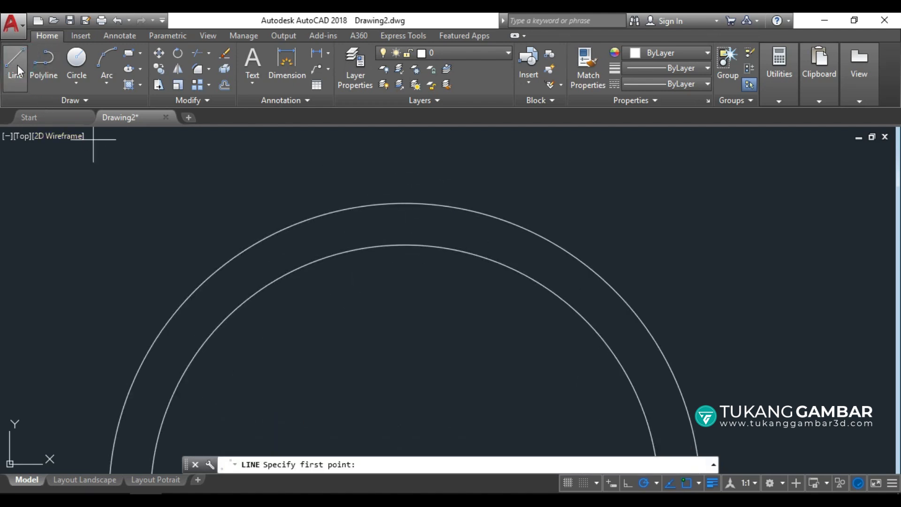
{"action": "left_click", "coordinate": [405, 203]}
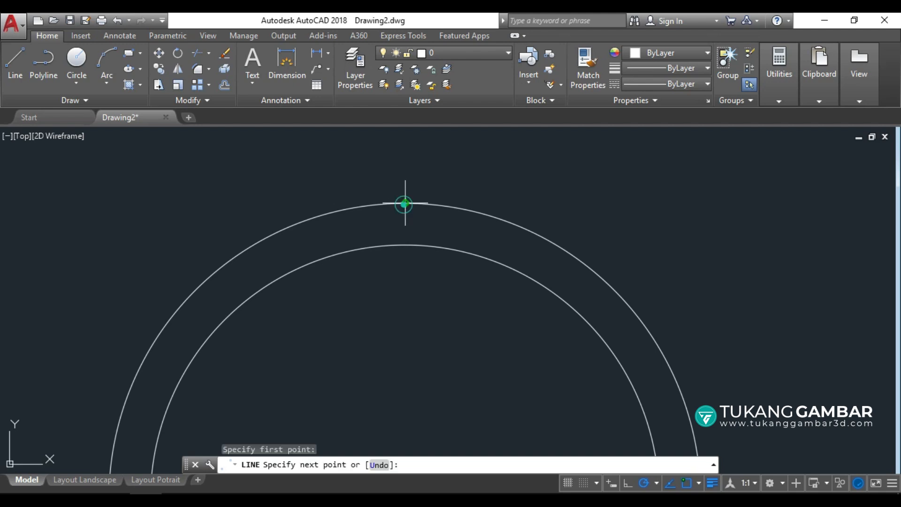
{"action": "left_click", "coordinate": [405, 285]}
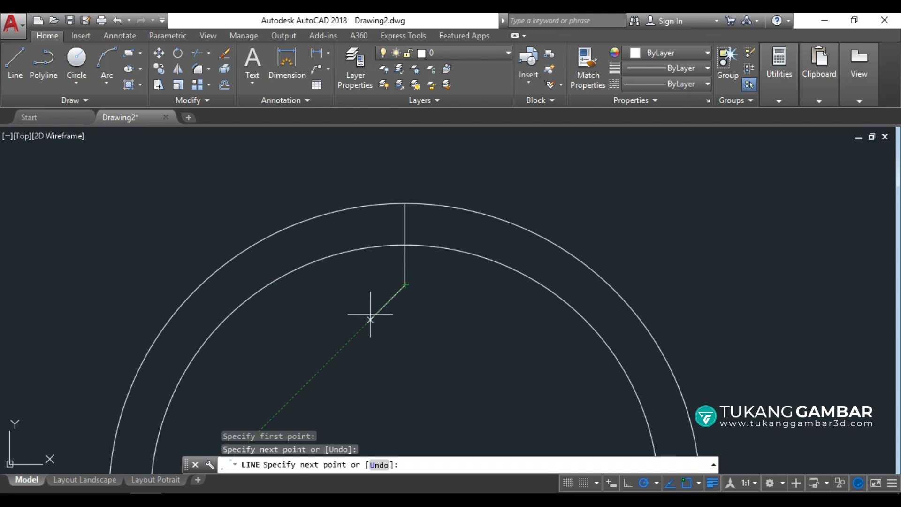
{"action": "right_click", "coordinate": [380, 288]}
{"action": "left_click", "coordinate": [394, 296]}
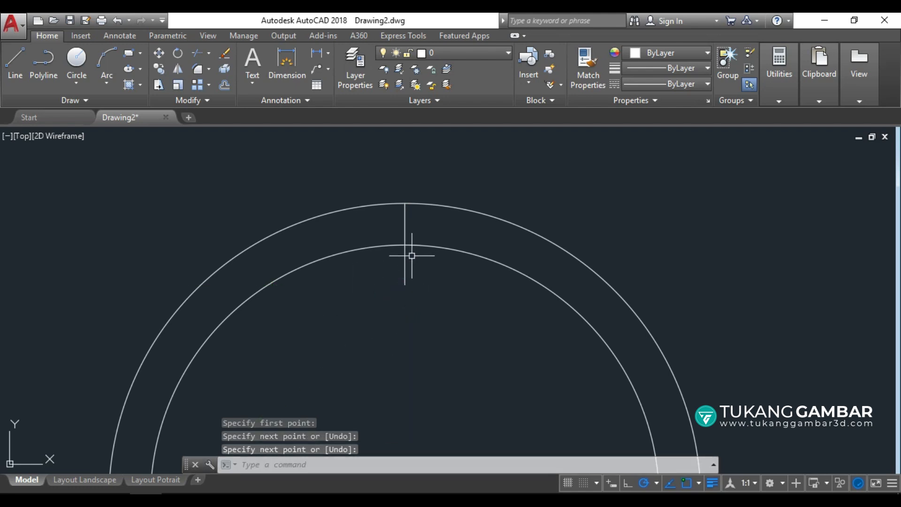
- Copy the vertical line horizontally by 3.5 to each side, with Ortho turned on
{"action": "scroll", "coordinate": [405, 254], "scroll_direction": "up", "scroll_amount": 2}
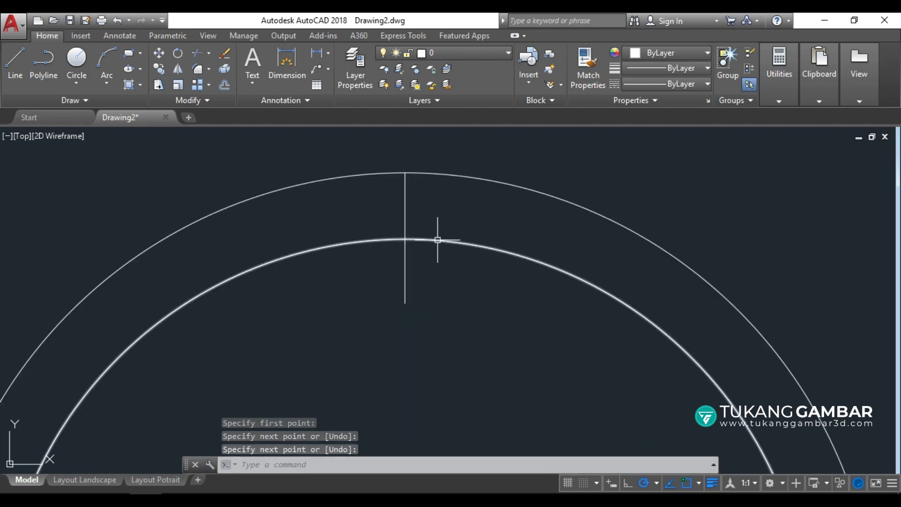
{"action": "left_click", "coordinate": [437, 239]}
{"action": "key", "text": "Escape"}
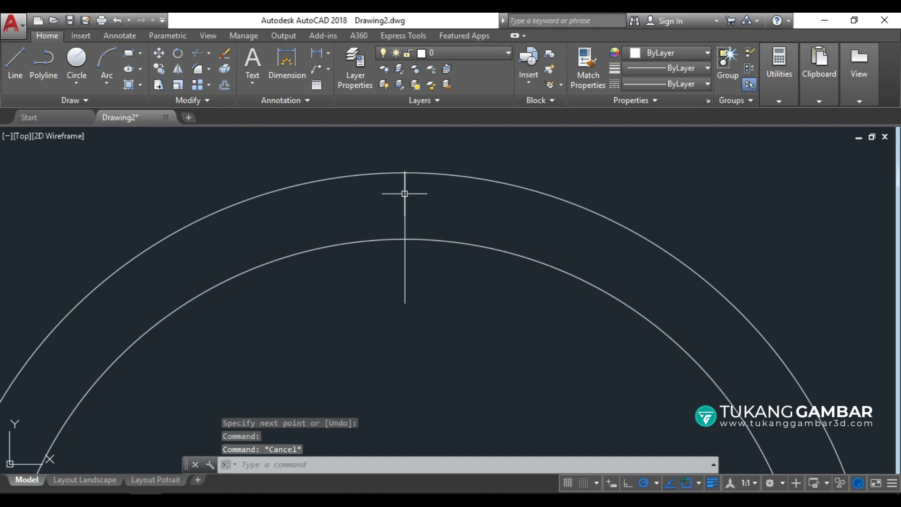
{"action": "left_click", "coordinate": [159, 71]}
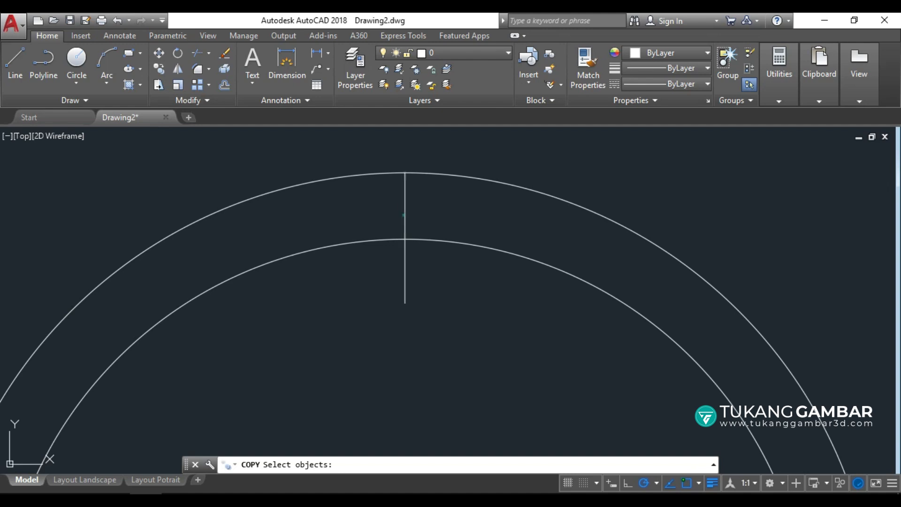
{"action": "left_click", "coordinate": [404, 215]}
{"action": "key", "text": "Return"}
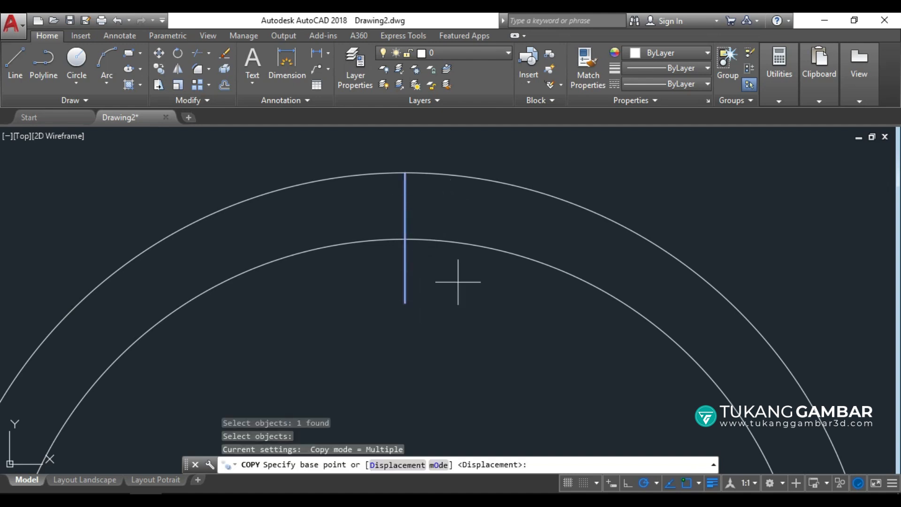
{"action": "left_click", "coordinate": [441, 293]}
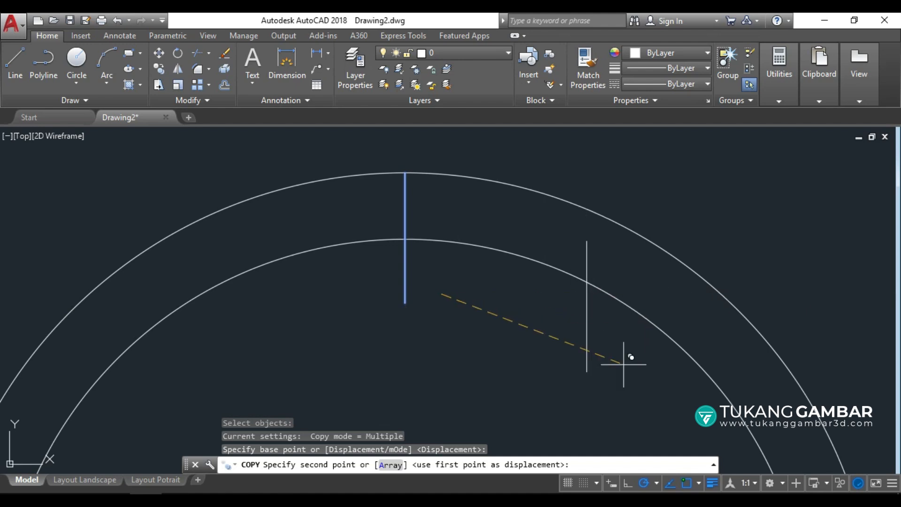
{"action": "left_click", "coordinate": [627, 483]}
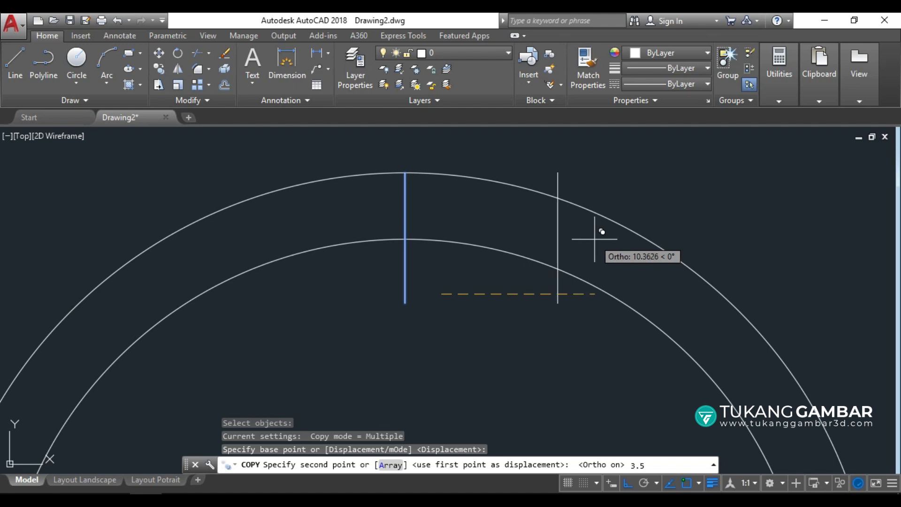
{"action": "key", "text": "Return"}
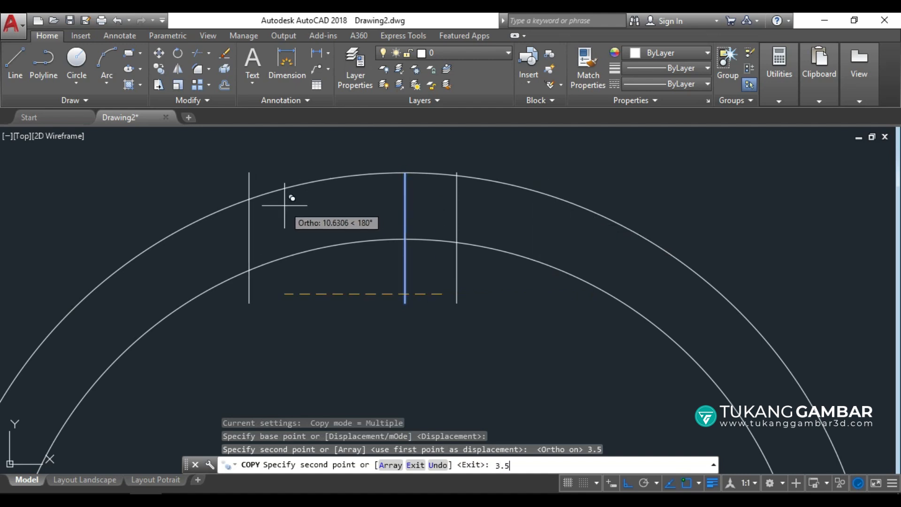
{"action": "type", "text": "3.5"}
{"action": "key", "text": "Return"}
{"action": "key", "text": "Escape"}
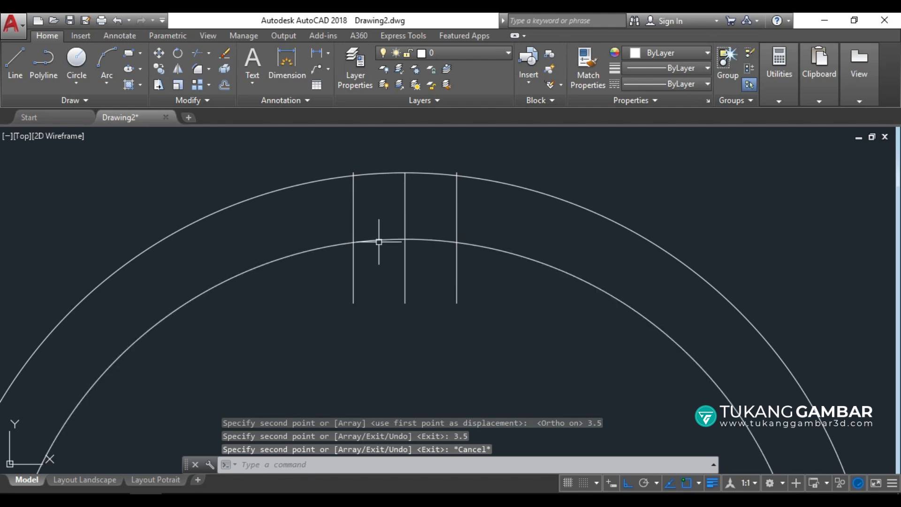
- Erase the original vertical line between its two copies
{"action": "left_click", "coordinate": [423, 264]}
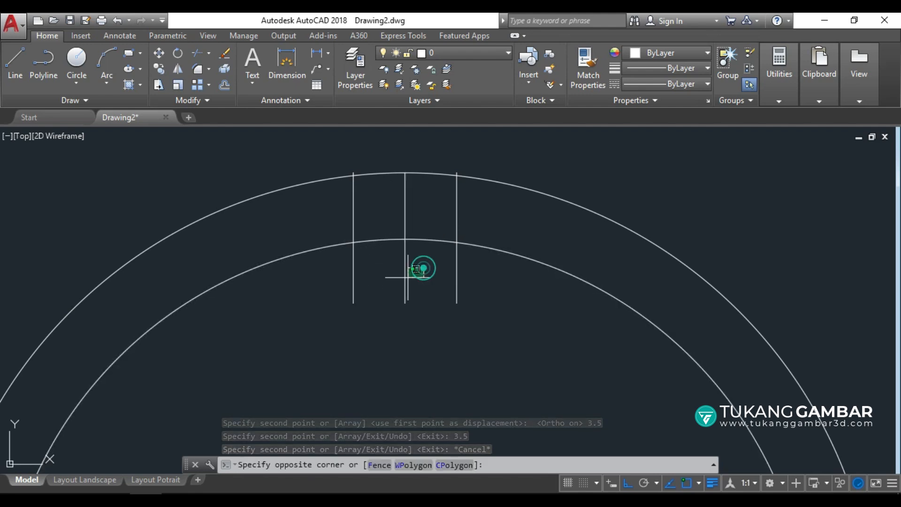
{"action": "left_click", "coordinate": [387, 285]}
{"action": "type", "text": "e"}
{"action": "key", "text": "Return"}
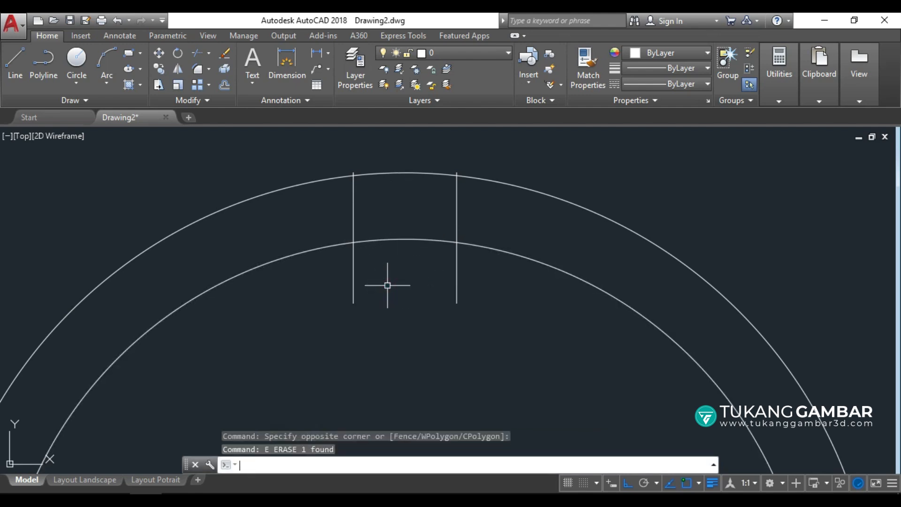
{"action": "scroll", "coordinate": [399, 153], "scroll_direction": "up", "scroll_amount": 4}
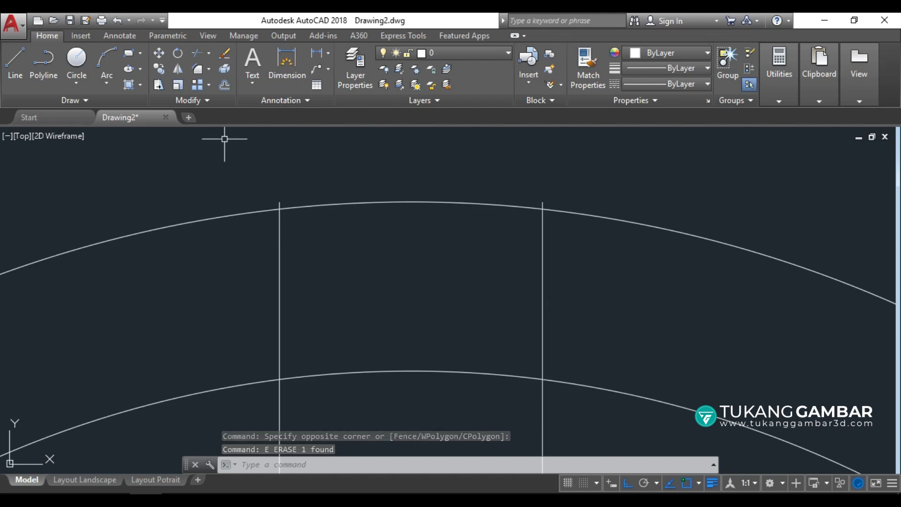
{"action": "left_click", "coordinate": [209, 53]}
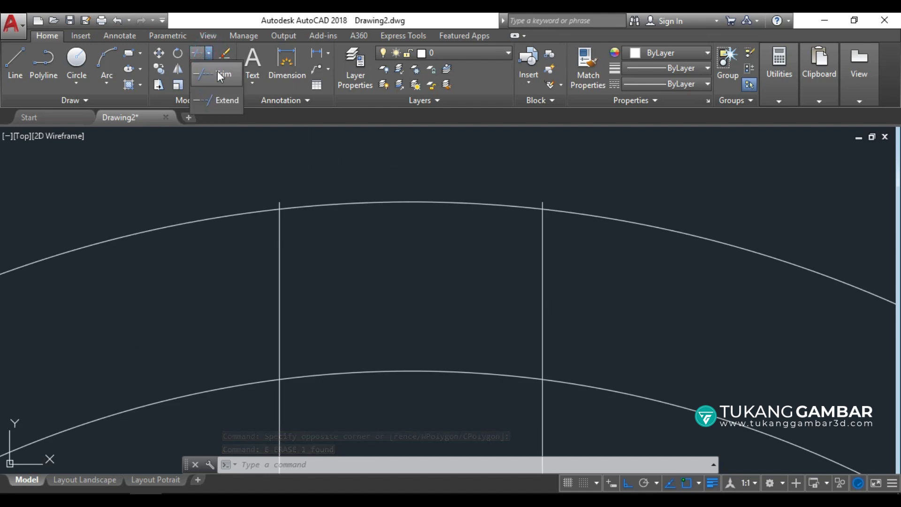
{"action": "left_click", "coordinate": [218, 75]}
{"action": "key", "text": "Escape"}
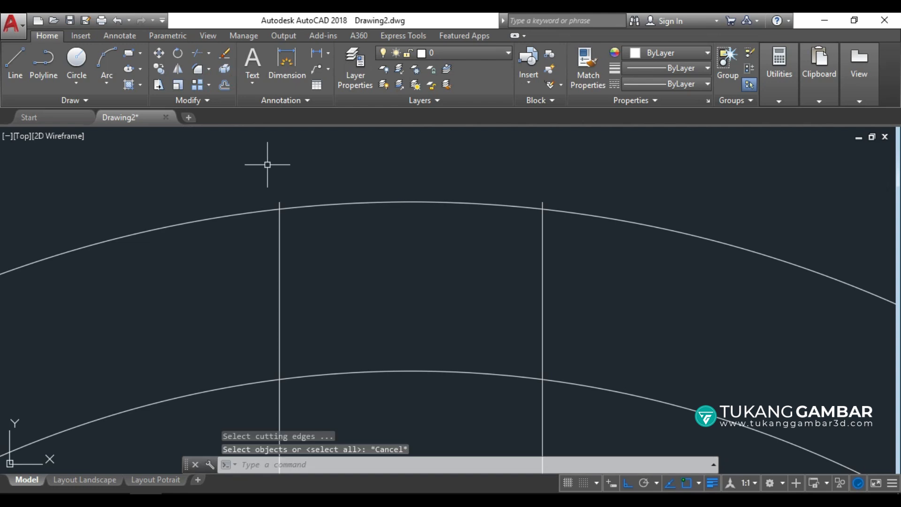
- Trim both vertical lines where they extend above the 64 circle and below the 55 circle
{"action": "type", "text": "TRN"}
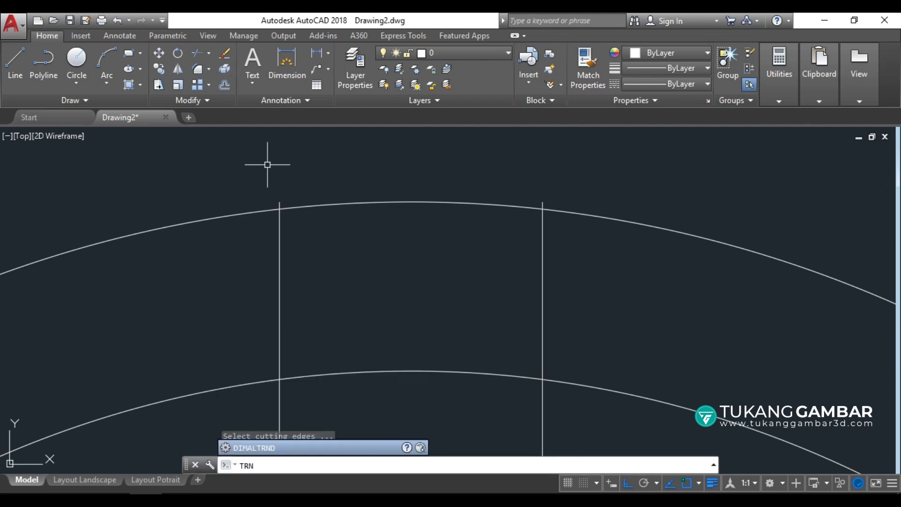
{"action": "key", "text": "Return"}
{"action": "key", "text": "Return"}
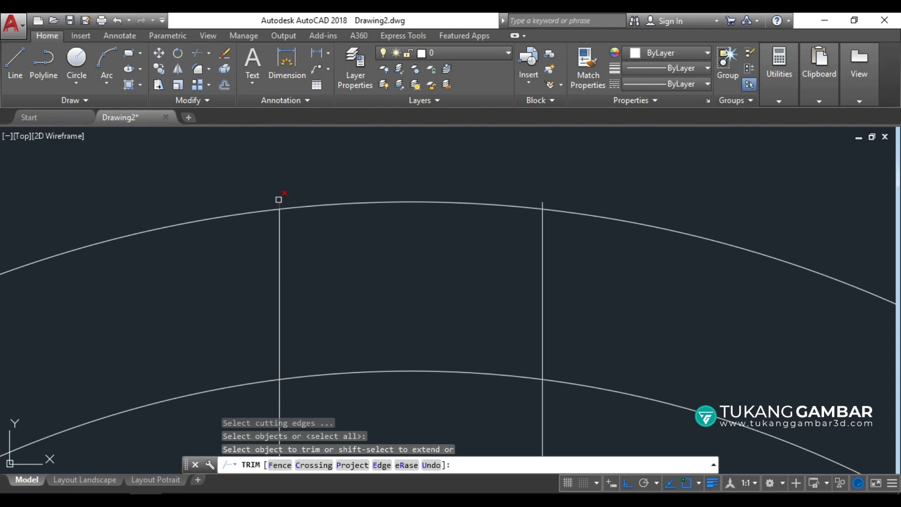
{"action": "left_click", "coordinate": [278, 200]}
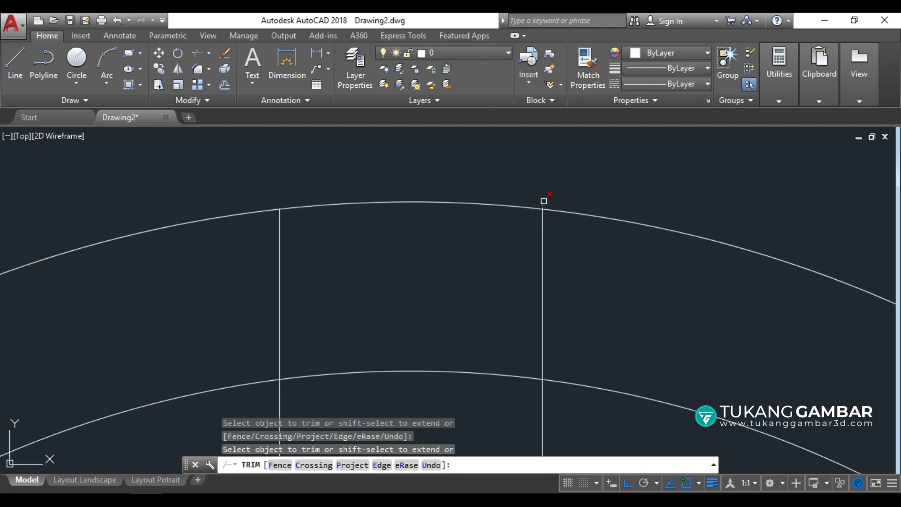
{"action": "left_click", "coordinate": [543, 200]}
{"action": "scroll", "coordinate": [501, 171], "scroll_direction": "down", "scroll_amount": 2}
{"action": "scroll", "coordinate": [494, 172], "scroll_direction": "down", "scroll_amount": 2}
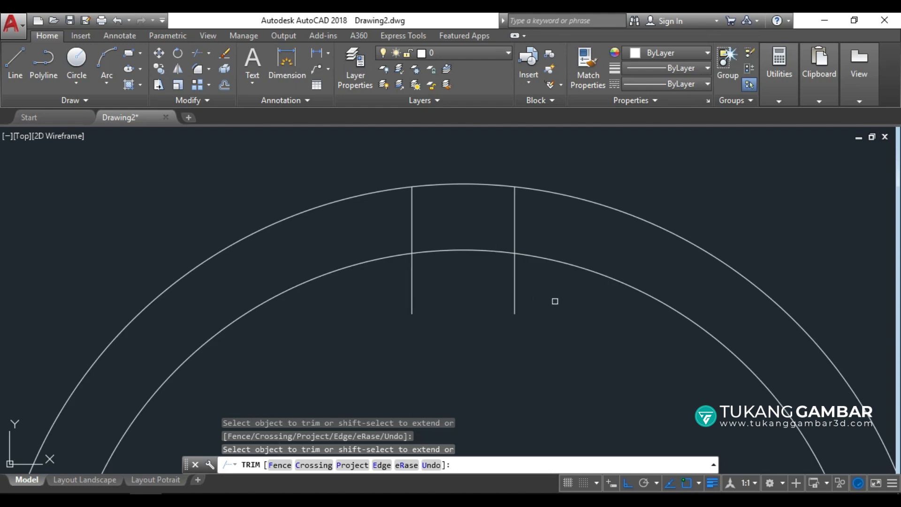
{"action": "left_click", "coordinate": [557, 280]}
{"action": "left_click", "coordinate": [379, 299]}
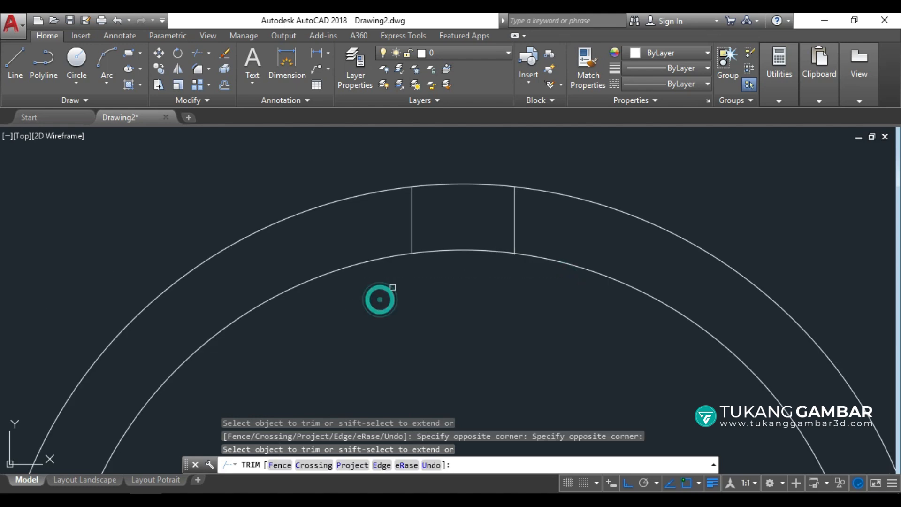
{"action": "right_click", "coordinate": [463, 152]}
{"action": "left_click", "coordinate": [480, 161]}
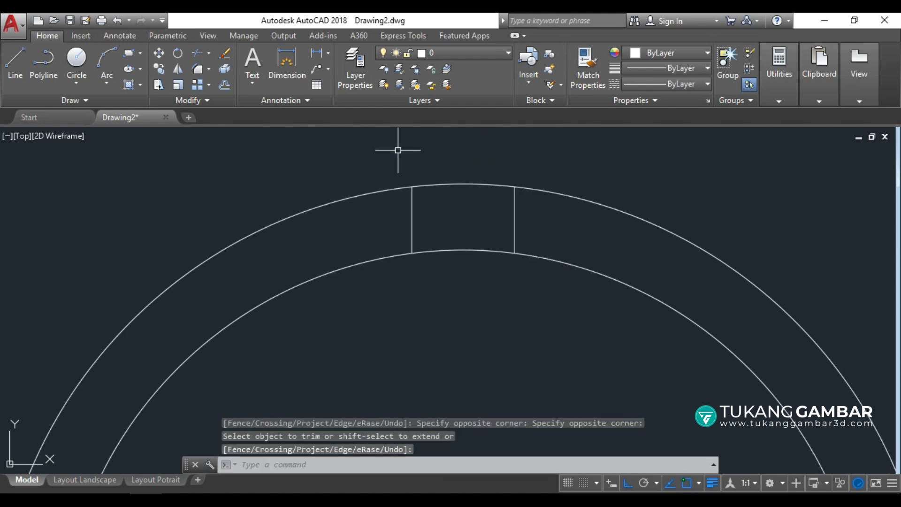
- Draw a line from the lower end of the left notch side to the centre of the circles
{"action": "scroll", "coordinate": [398, 150], "scroll_direction": "down", "scroll_amount": 2}
{"action": "scroll", "coordinate": [398, 150], "scroll_direction": "down", "scroll_amount": 2}
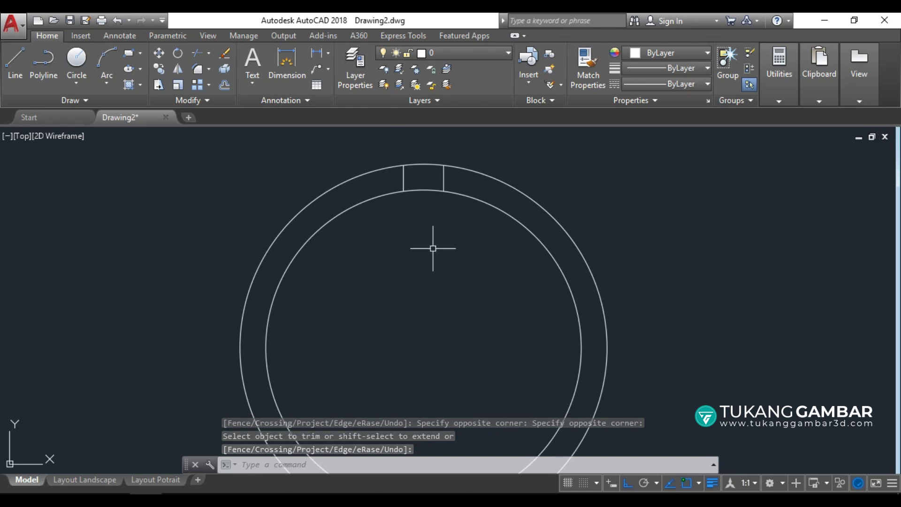
{"action": "middle_click_drag", "start_coordinate": [434, 245], "coordinate": [436, 228]}
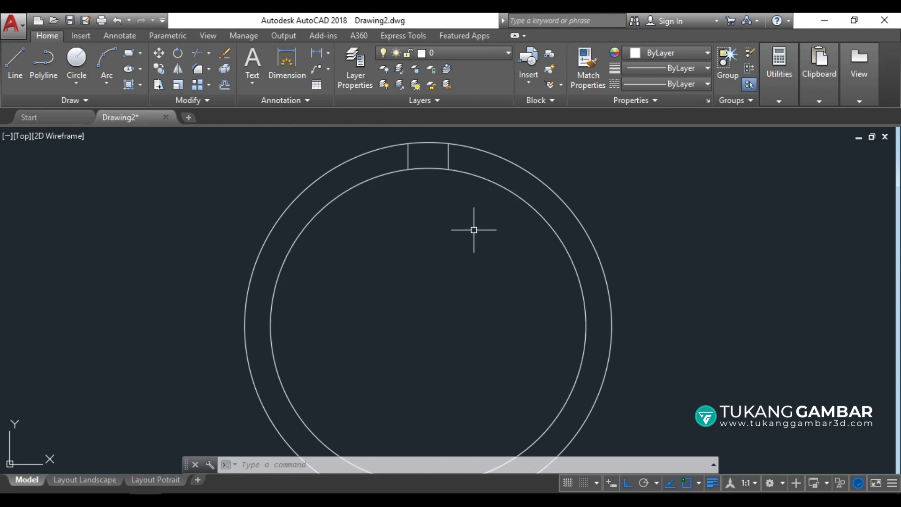
{"action": "left_click", "coordinate": [15, 67]}
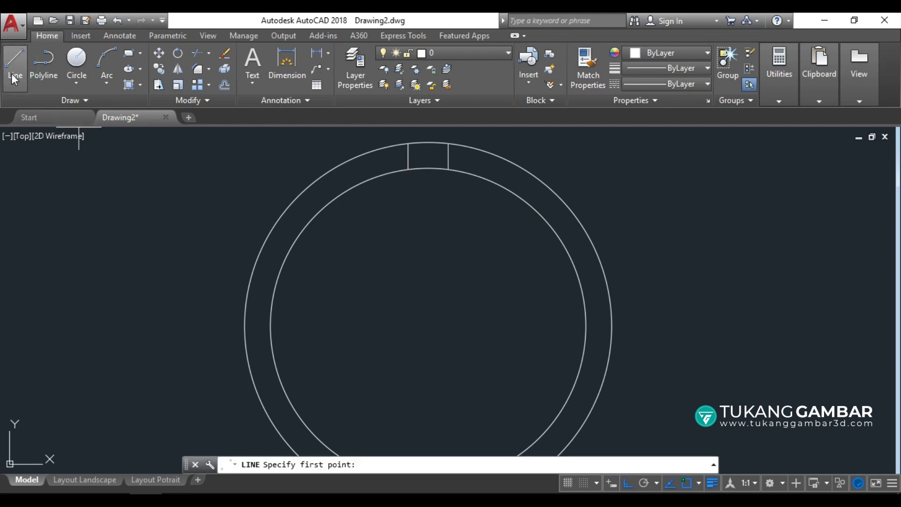
{"action": "left_click", "coordinate": [408, 168]}
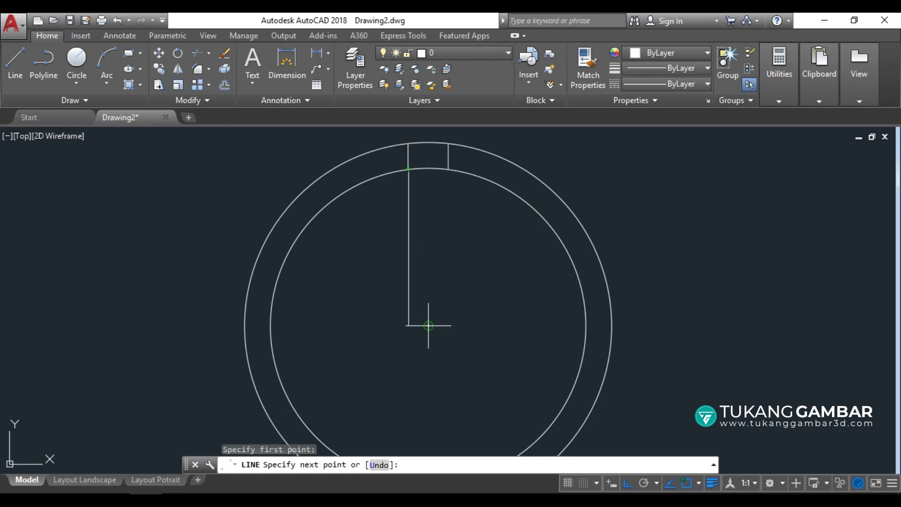
{"action": "left_click", "coordinate": [428, 325]}
{"action": "right_click", "coordinate": [458, 244]}
{"action": "left_click", "coordinate": [467, 253]}
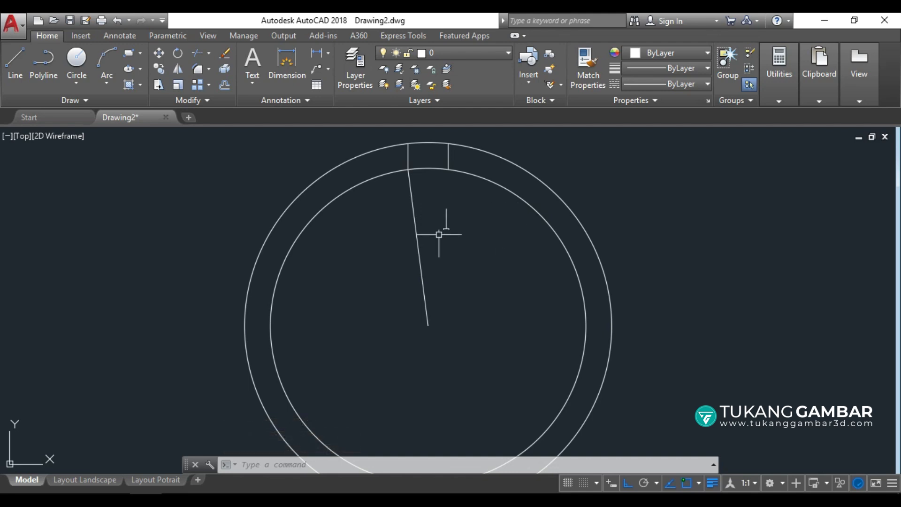
- Rotate a copy of the radial line by -30 degrees about the circles' centre
{"action": "left_click", "coordinate": [177, 53]}
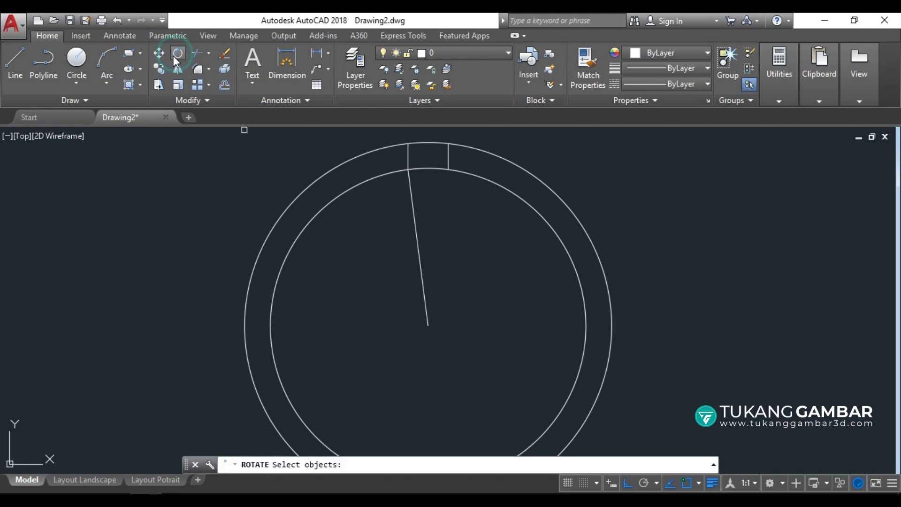
{"action": "left_click", "coordinate": [432, 220]}
{"action": "left_click", "coordinate": [403, 243]}
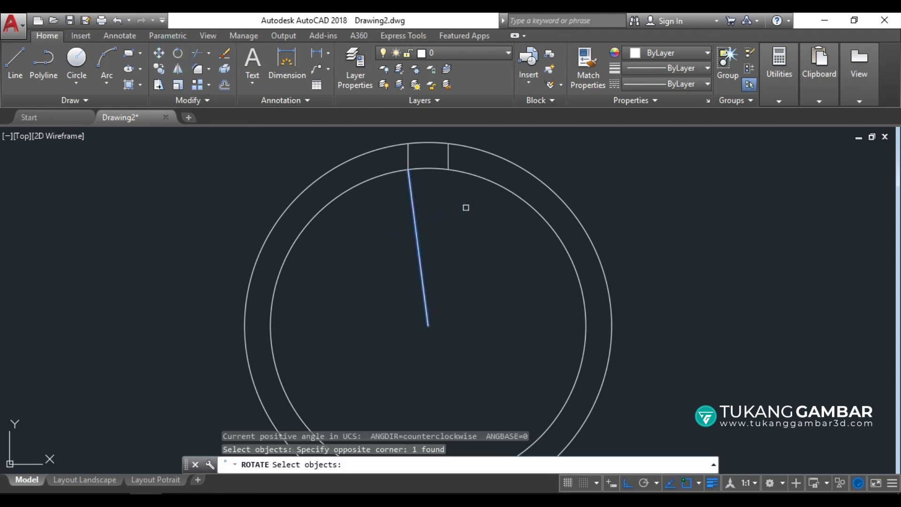
{"action": "key", "text": "Return"}
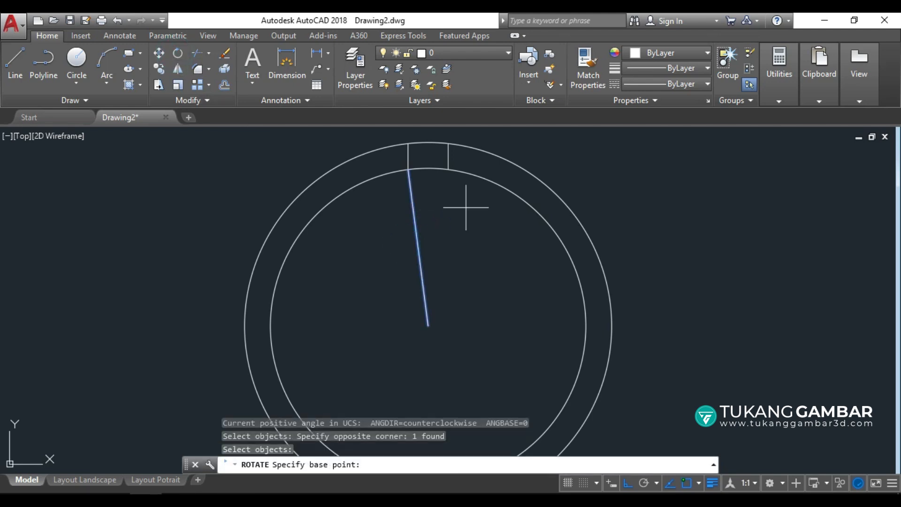
{"action": "left_click", "coordinate": [428, 325]}
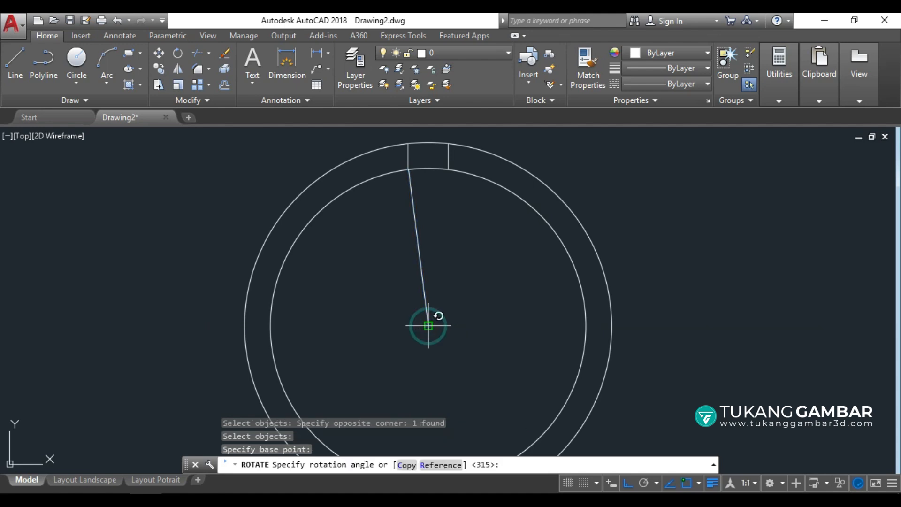
{"action": "left_click", "coordinate": [405, 464]}
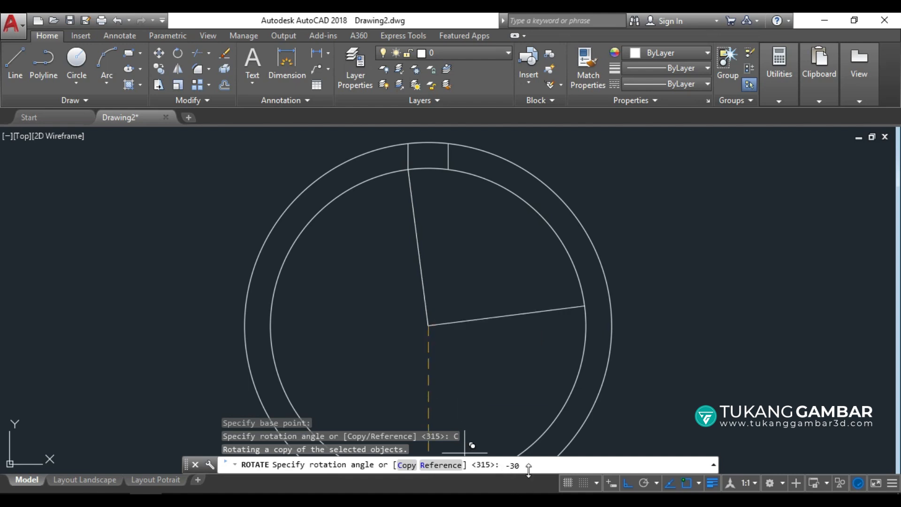
{"action": "key", "text": "Return"}
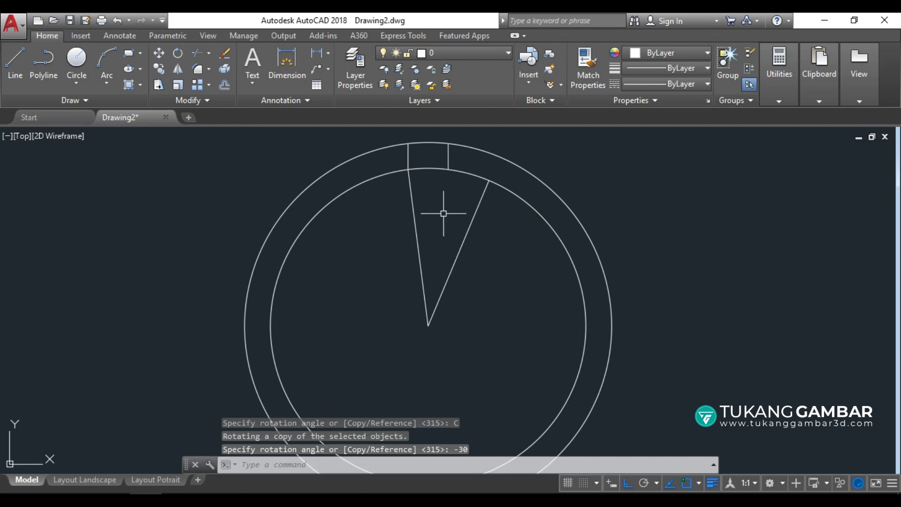
- Trim both circles outside the notch and the 30-degree wedge, and remove the inner arc between the notch sides
{"action": "middle_click_drag", "start_coordinate": [442, 229], "coordinate": [438, 261]}
{"action": "scroll", "coordinate": [438, 268], "scroll_direction": "up", "scroll_amount": 1}
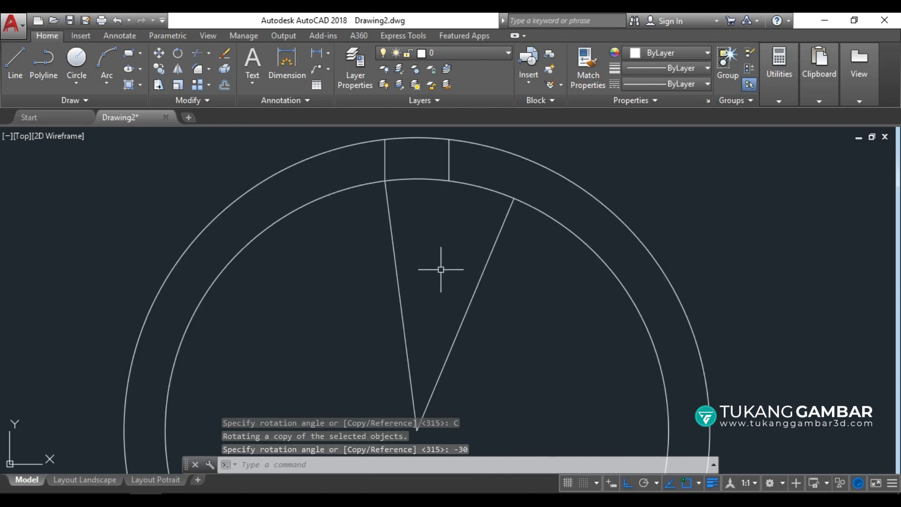
{"action": "scroll", "coordinate": [441, 269], "scroll_direction": "down", "scroll_amount": 1}
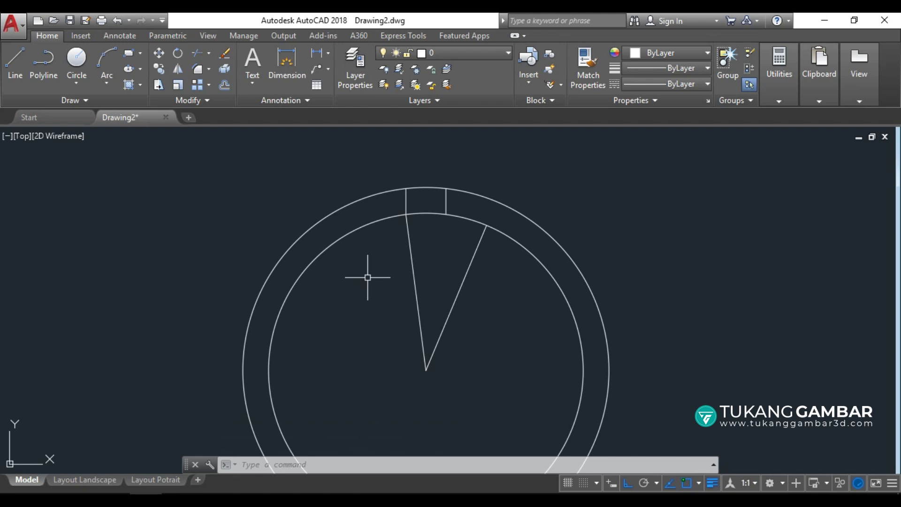
{"action": "type", "text": "TR"}
{"action": "key", "text": "Return"}
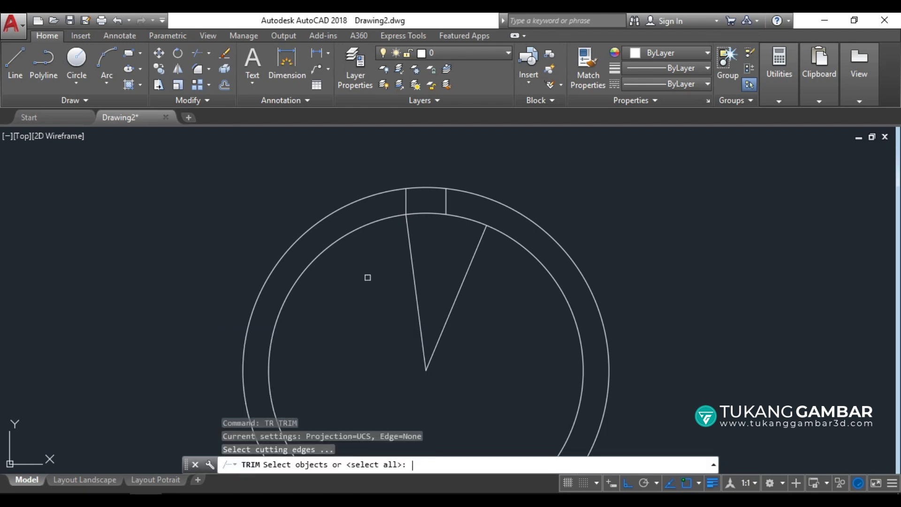
{"action": "key", "text": "Return"}
{"action": "left_click", "coordinate": [358, 165]}
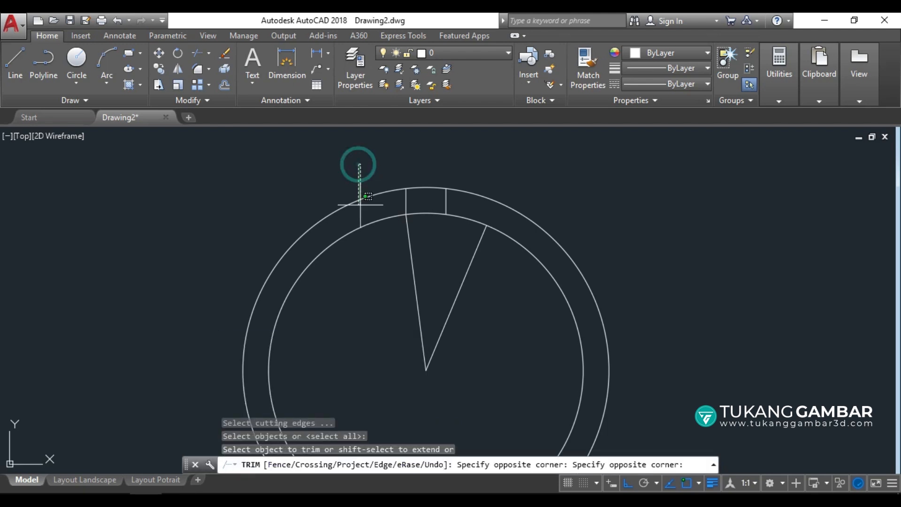
{"action": "left_click", "coordinate": [358, 261]}
{"action": "scroll", "coordinate": [445, 235], "scroll_direction": "up", "scroll_amount": 2}
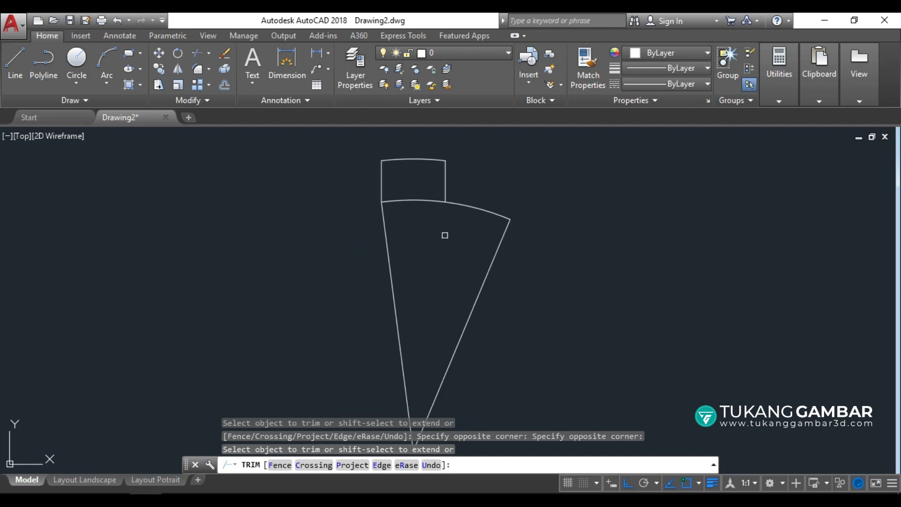
{"action": "left_click", "coordinate": [423, 201]}
{"action": "right_click", "coordinate": [290, 208]}
{"action": "left_click", "coordinate": [314, 217]}
- Erase the two radial construction lines, keeping the notch outline and its adjoining arc
{"action": "scroll", "coordinate": [303, 212], "scroll_direction": "down", "scroll_amount": 2}
{"action": "left_click", "coordinate": [483, 300]}
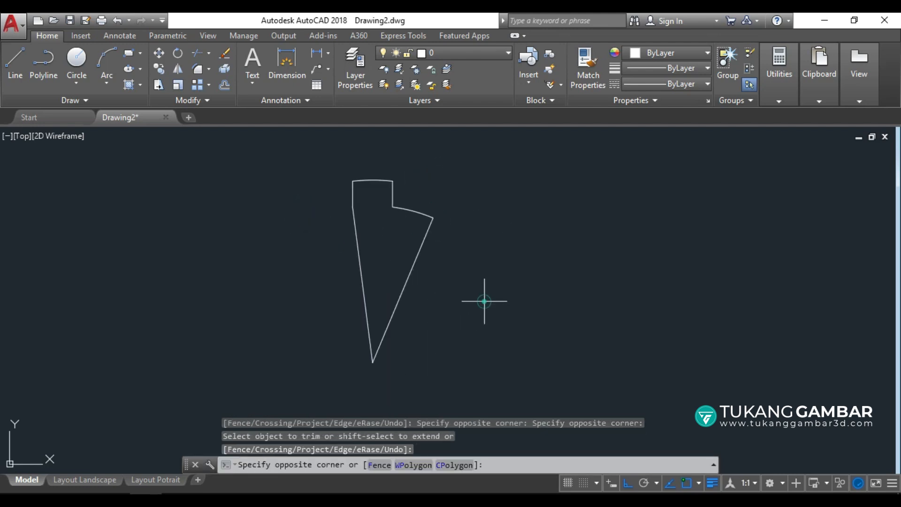
{"action": "left_click", "coordinate": [271, 295]}
{"action": "type", "text": "E"}
{"action": "key", "text": "Return"}
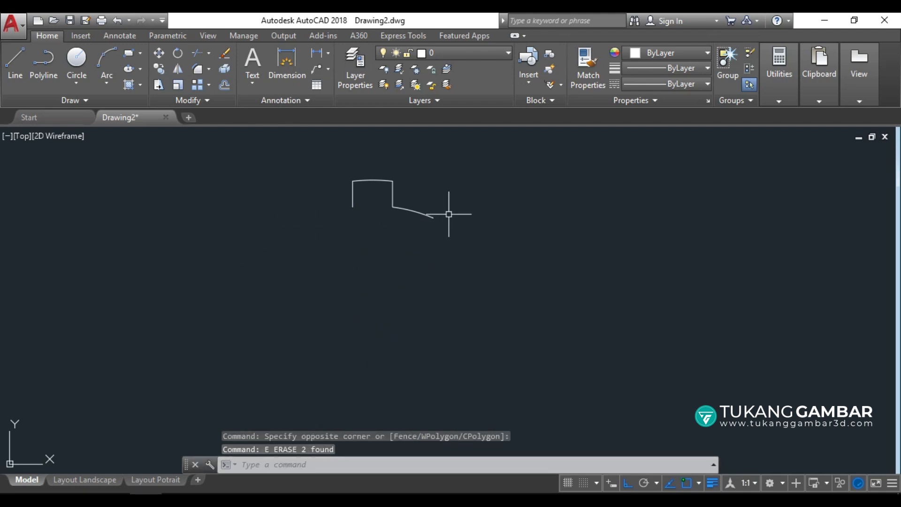
- Create a polar array of the notch outline and adjoining arc about the circles' centre with 12 items
{"action": "left_click", "coordinate": [493, 157]}
{"action": "left_click", "coordinate": [277, 271]}
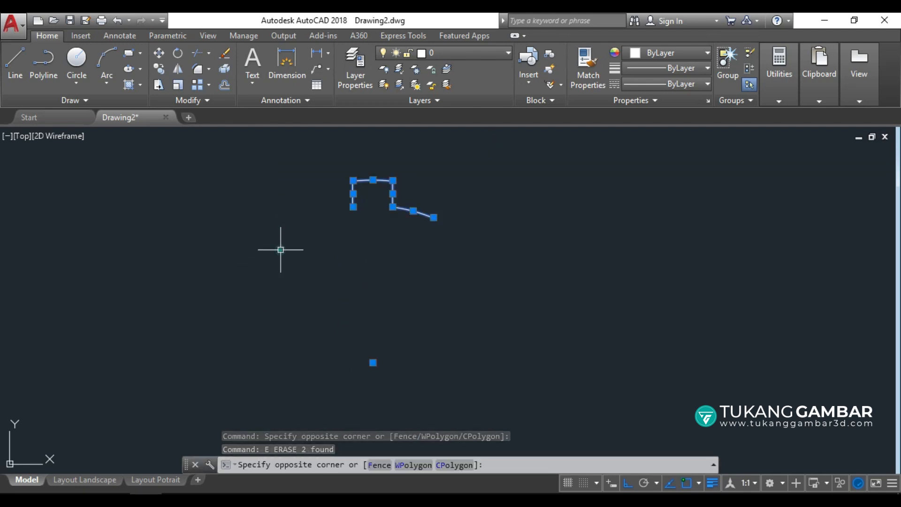
{"action": "left_click", "coordinate": [212, 84]}
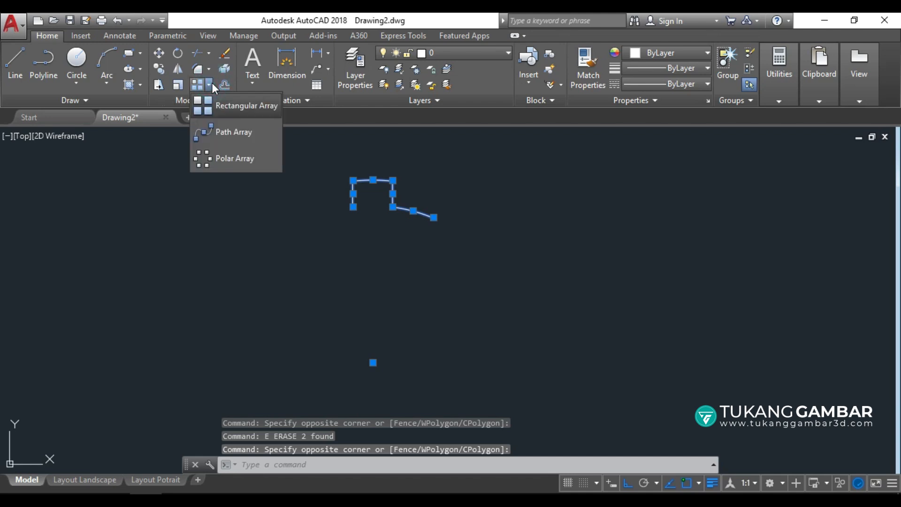
{"action": "left_click", "coordinate": [219, 156]}
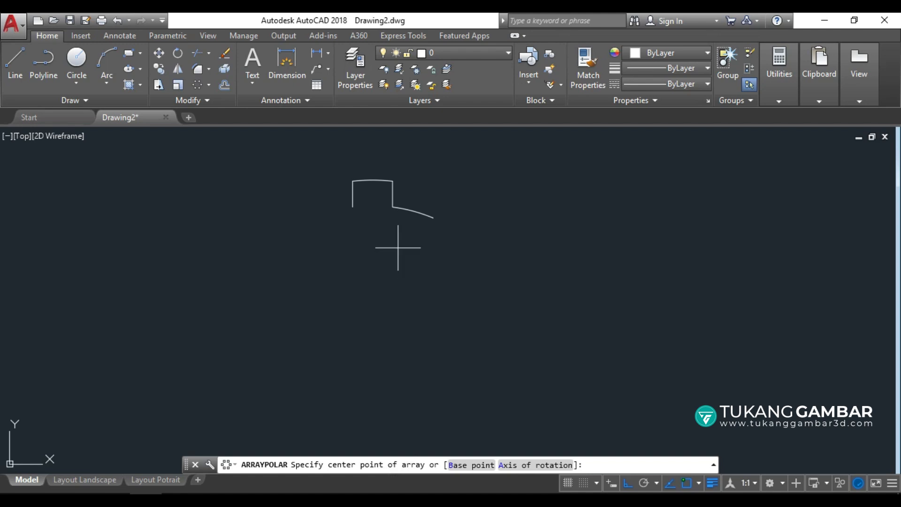
{"action": "scroll", "coordinate": [400, 246], "scroll_direction": "down", "scroll_amount": 2}
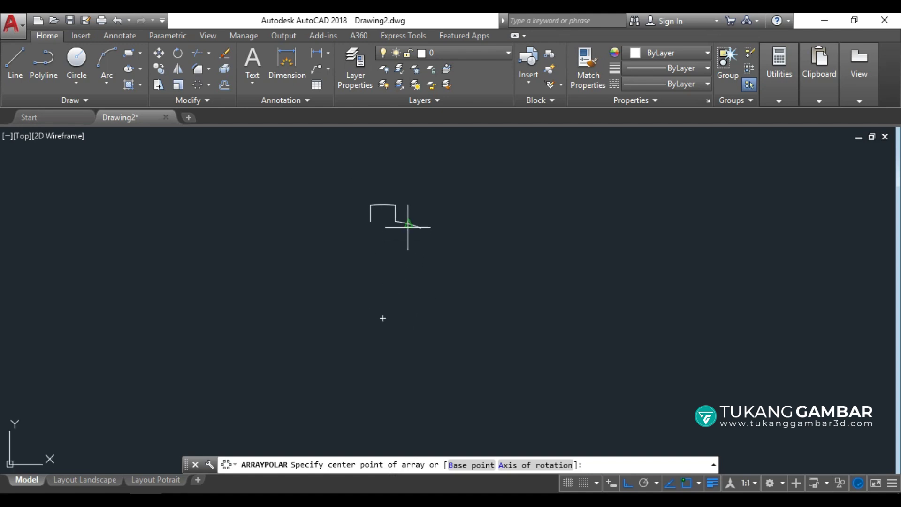
{"action": "left_click", "coordinate": [383, 318]}
{"action": "middle_click_drag", "start_coordinate": [396, 280], "coordinate": [431, 244]}
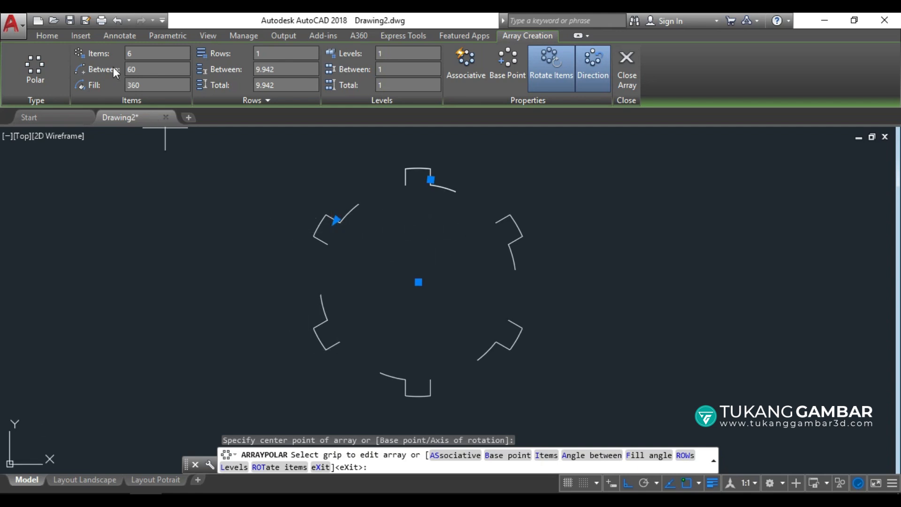
{"action": "left_click", "coordinate": [140, 57]}
{"action": "type", "text": "12"}
{"action": "key", "text": "Return"}
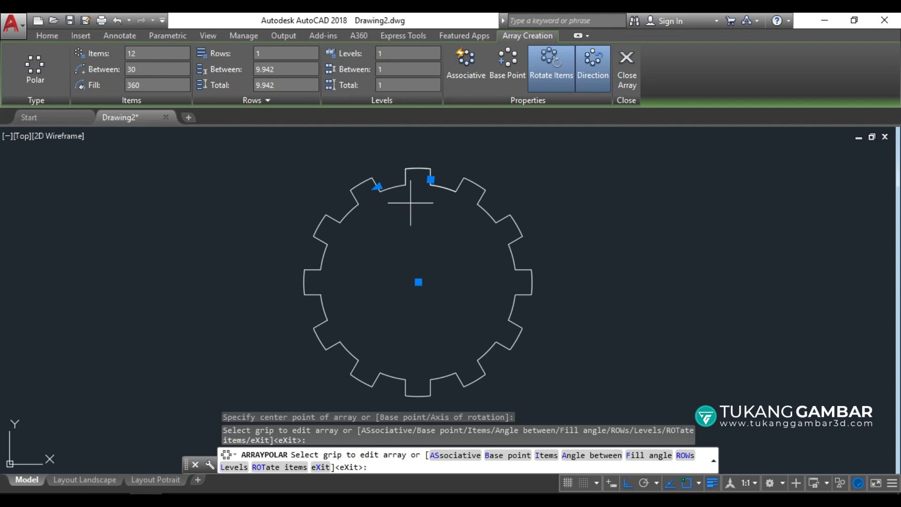
{"action": "left_click", "coordinate": [626, 75]}
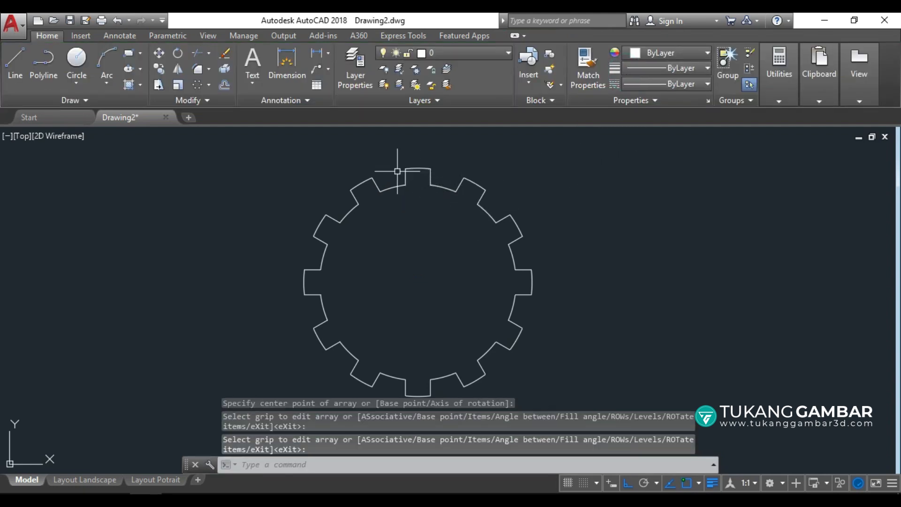
- Join all segments of the arrayed notch profile into one polyline
{"action": "scroll", "coordinate": [417, 188], "scroll_direction": "down", "scroll_amount": 2}
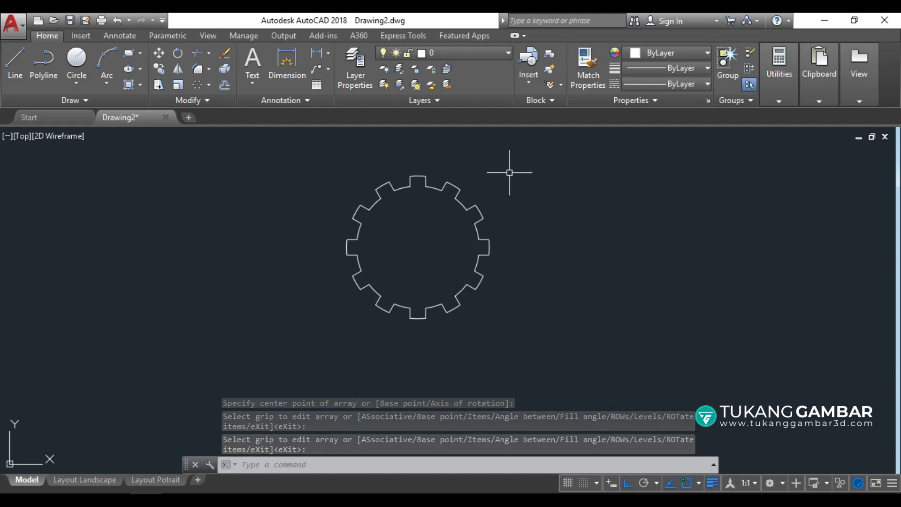
{"action": "left_click", "coordinate": [520, 157]}
{"action": "left_click", "coordinate": [252, 356]}
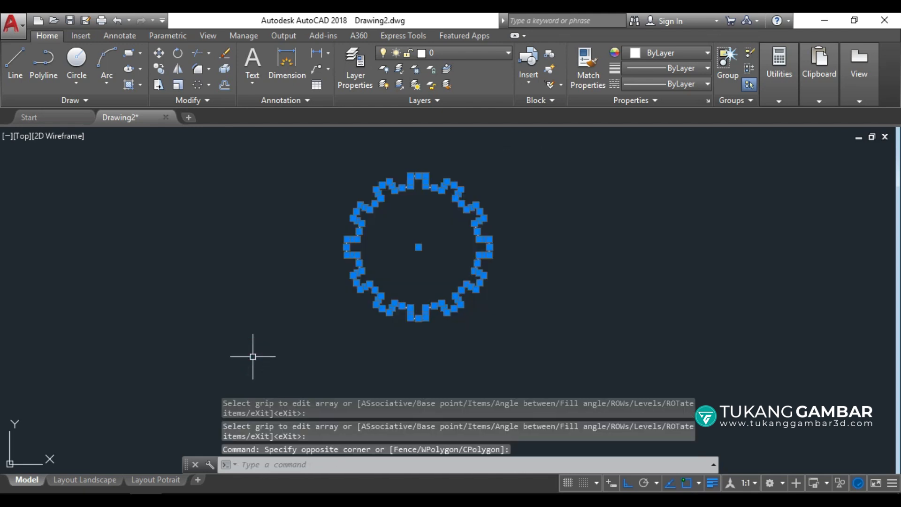
{"action": "type", "text": "j"}
{"action": "key", "text": "Return"}
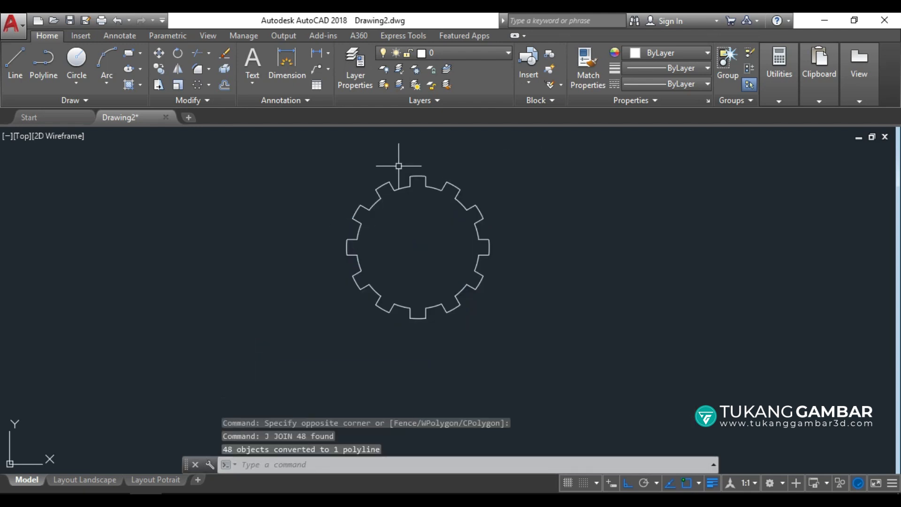
{"action": "scroll", "coordinate": [407, 198], "scroll_direction": "up", "scroll_amount": 2}
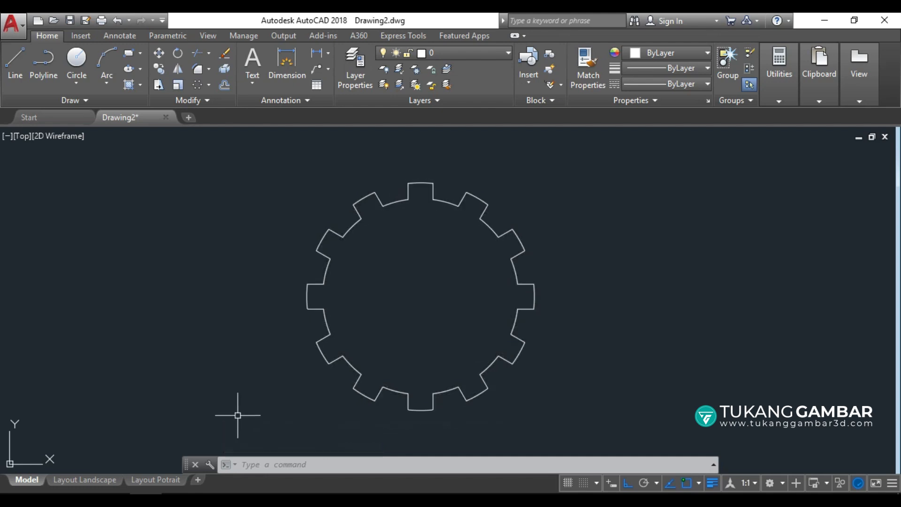
- Check the reference image and draw a circle of radius 41 centred on the notched bore profile
{"action": "key", "text": "alt+Tab"}
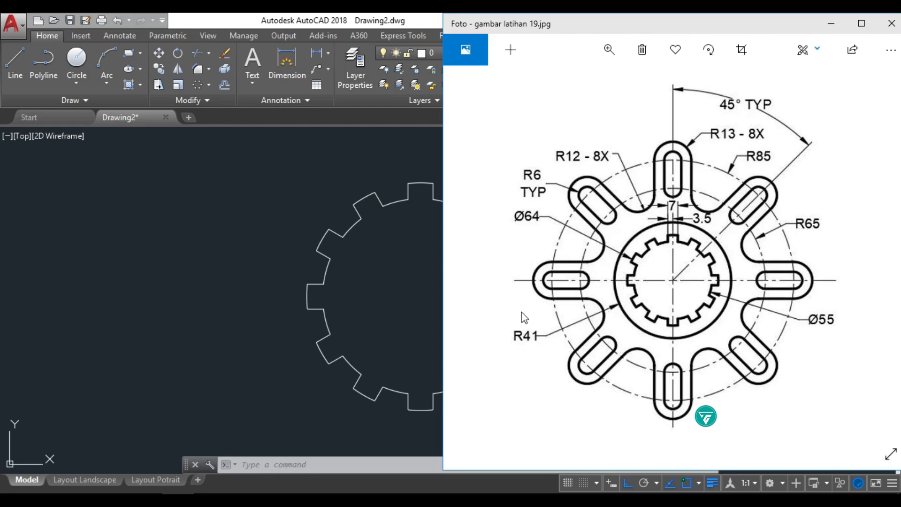
{"action": "left_click", "coordinate": [396, 288]}
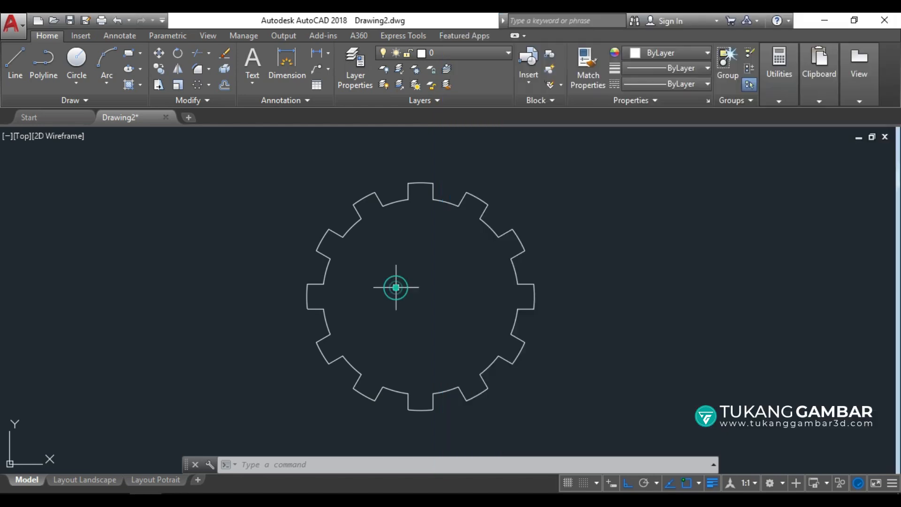
{"action": "left_click", "coordinate": [69, 61]}
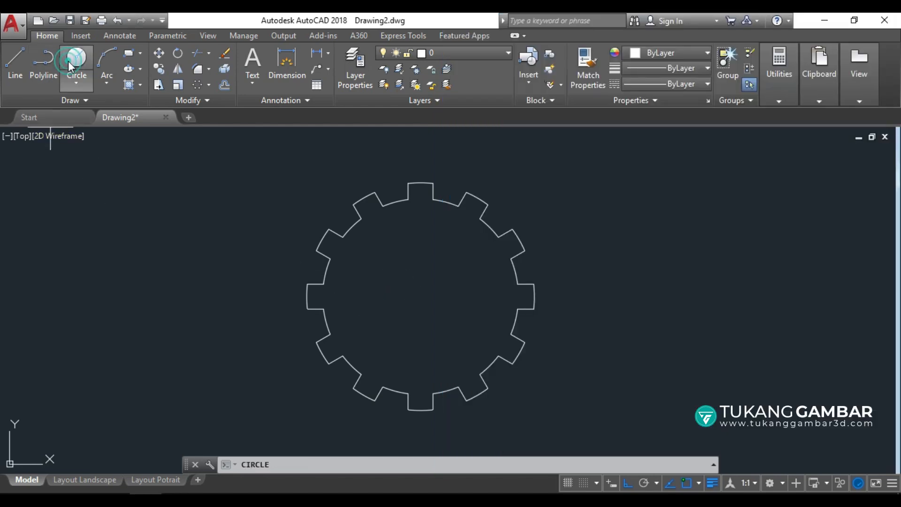
{"action": "left_click", "coordinate": [421, 296]}
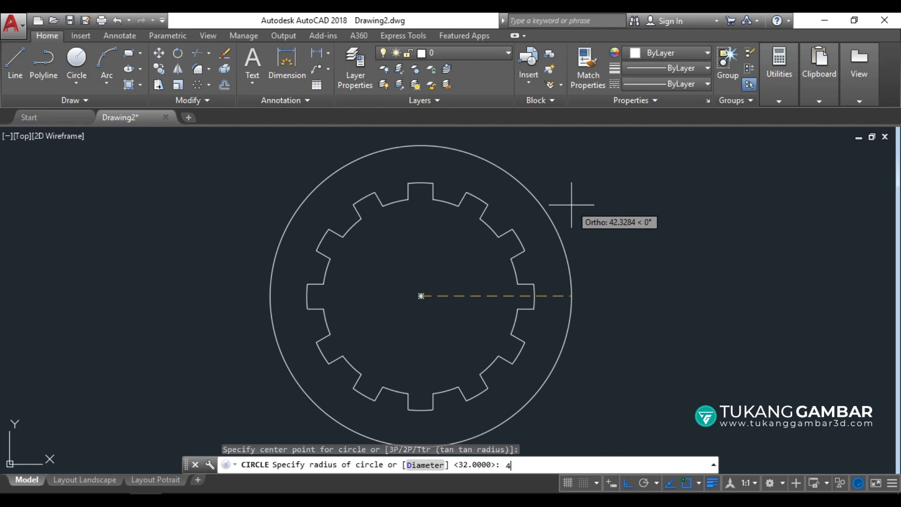
{"action": "key", "text": "Return"}
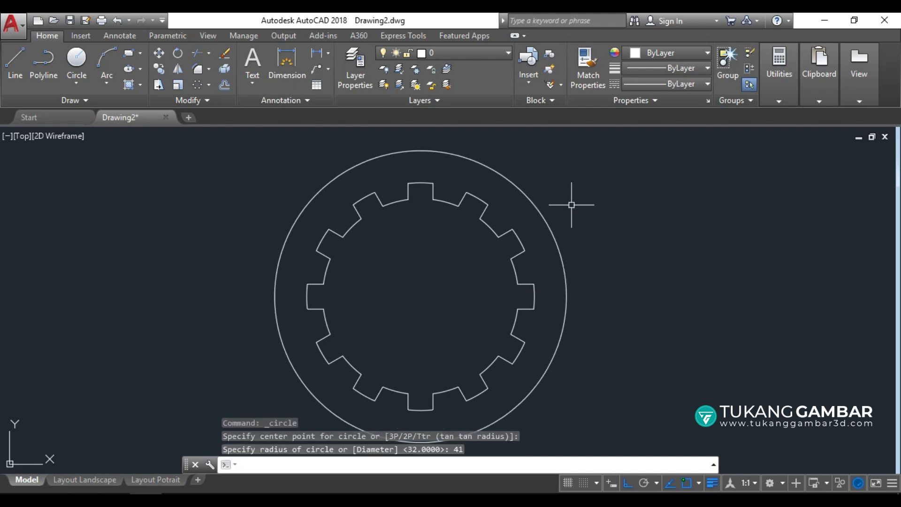
- Consult the reference image and draw a circle of radius 85 about the bore's centre
{"action": "left_click", "coordinate": [185, 500]}
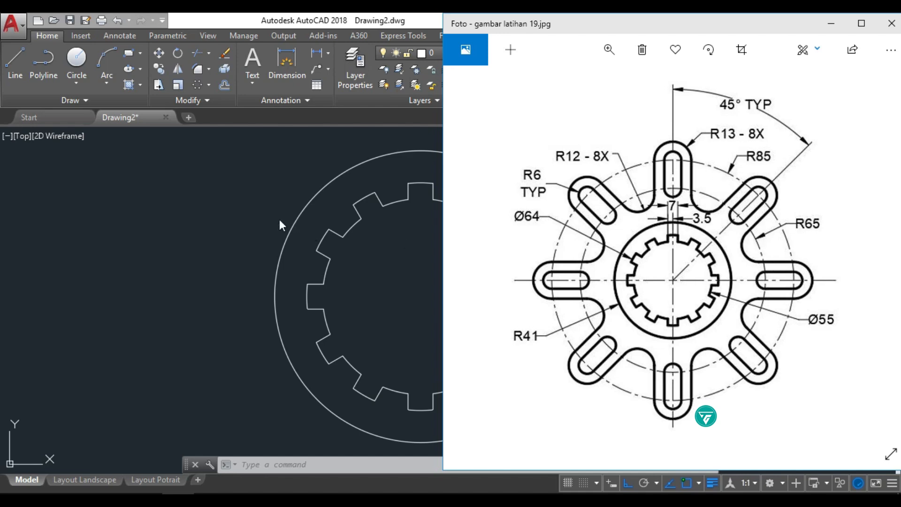
{"action": "left_click", "coordinate": [215, 217]}
{"action": "scroll", "coordinate": [221, 248], "scroll_direction": "down", "scroll_amount": 3}
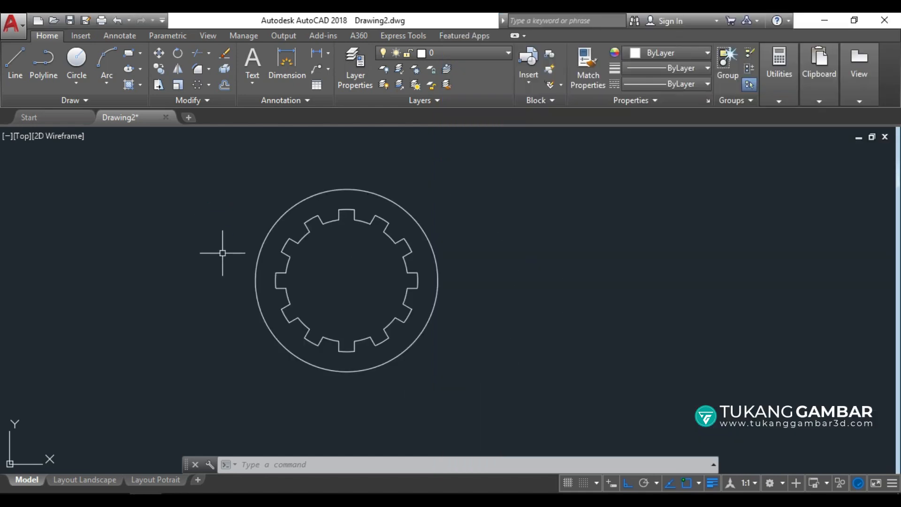
{"action": "left_click", "coordinate": [79, 66]}
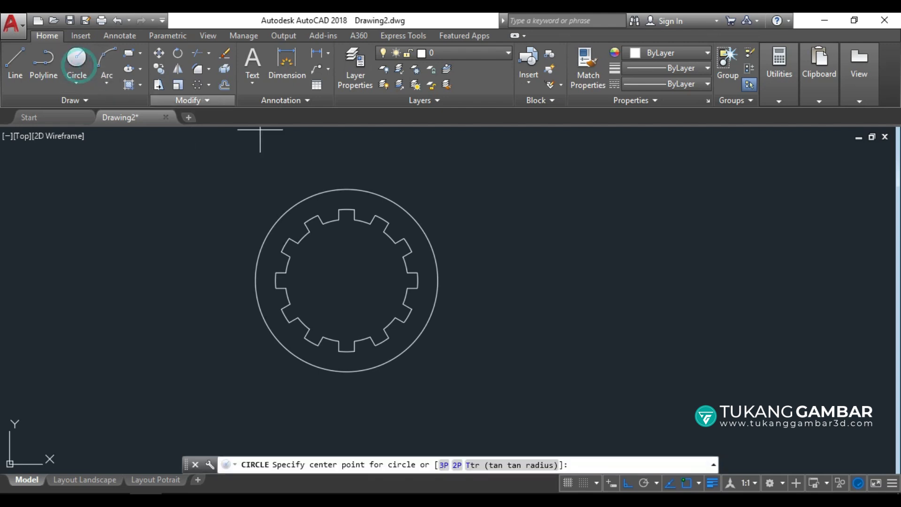
{"action": "left_click", "coordinate": [347, 280]}
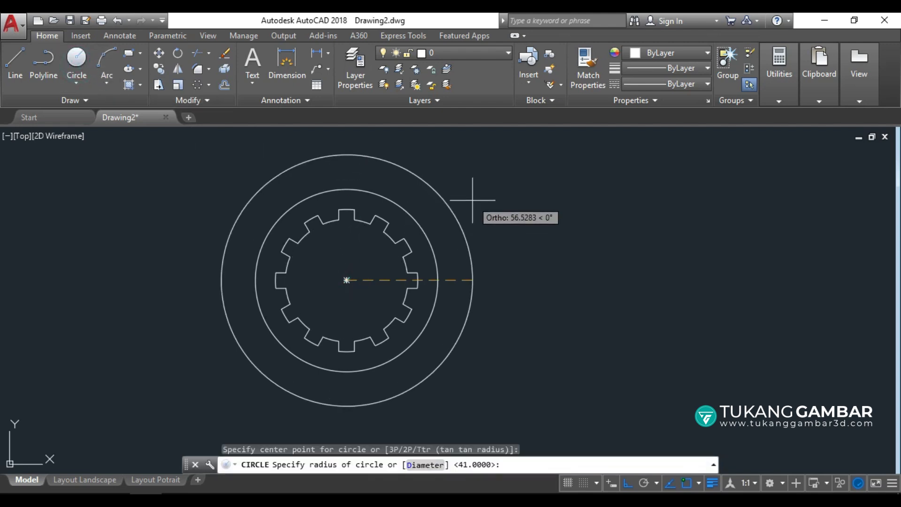
{"action": "type", "text": "85"}
{"action": "key", "text": "Return"}
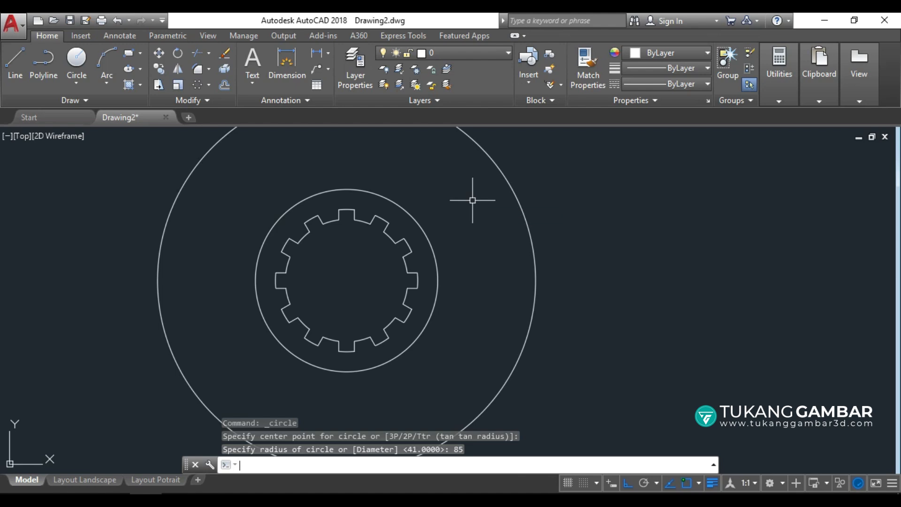
- Draw another circle of radius 65 about the same bore centre
{"action": "key", "text": "Return"}
{"action": "left_click", "coordinate": [346, 280]}
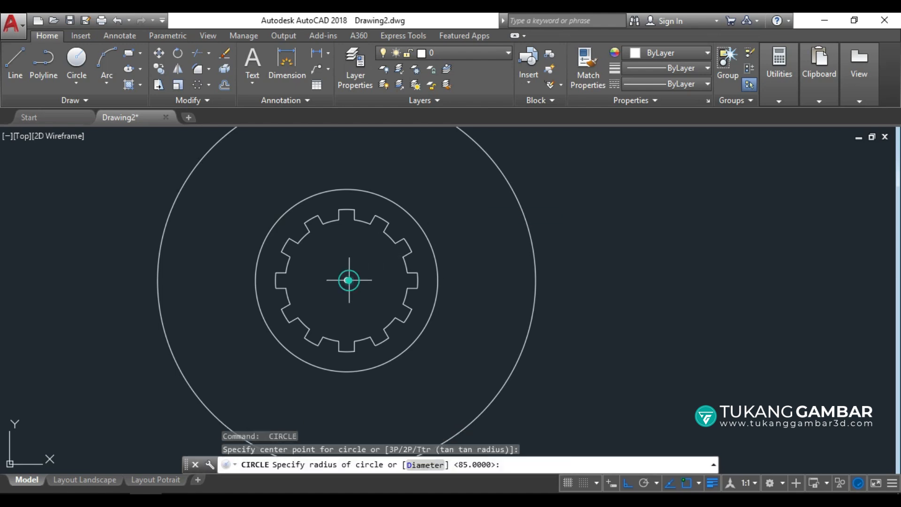
{"action": "type", "text": "6"}
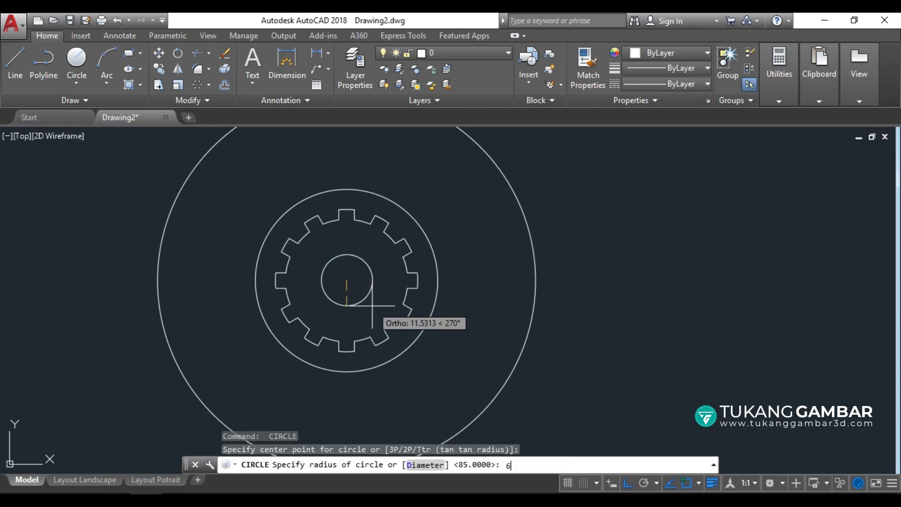
{"action": "type", "text": "5"}
{"action": "key", "text": "Return"}
- Set the colour of the radius 65 and 85 circles to grey 147,149,152 and their linetype to CENTER2
{"action": "scroll", "coordinate": [409, 302], "scroll_direction": "down", "scroll_amount": 1}
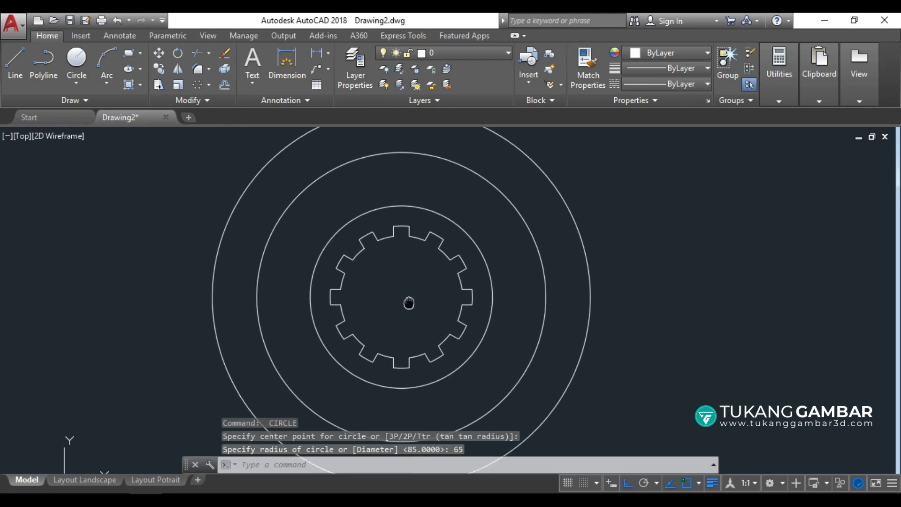
{"action": "scroll", "coordinate": [422, 297], "scroll_direction": "down", "scroll_amount": 1}
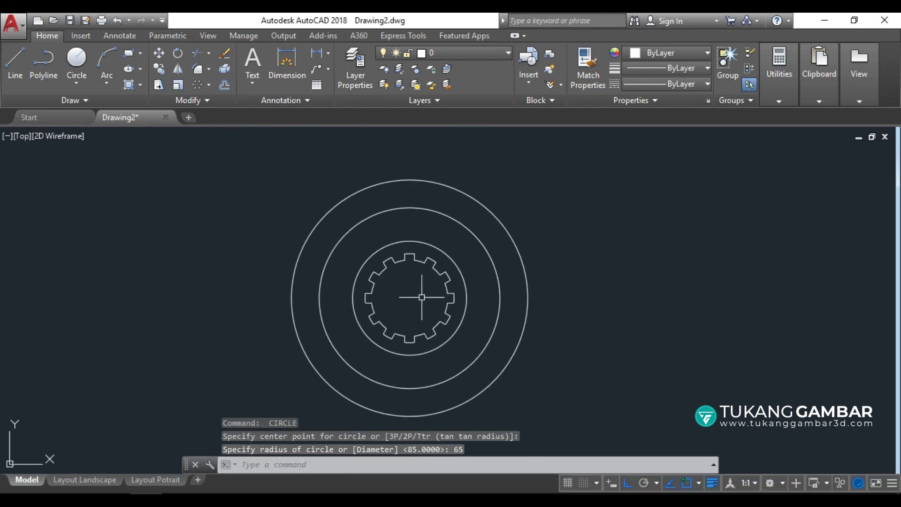
{"action": "left_click", "coordinate": [540, 174]}
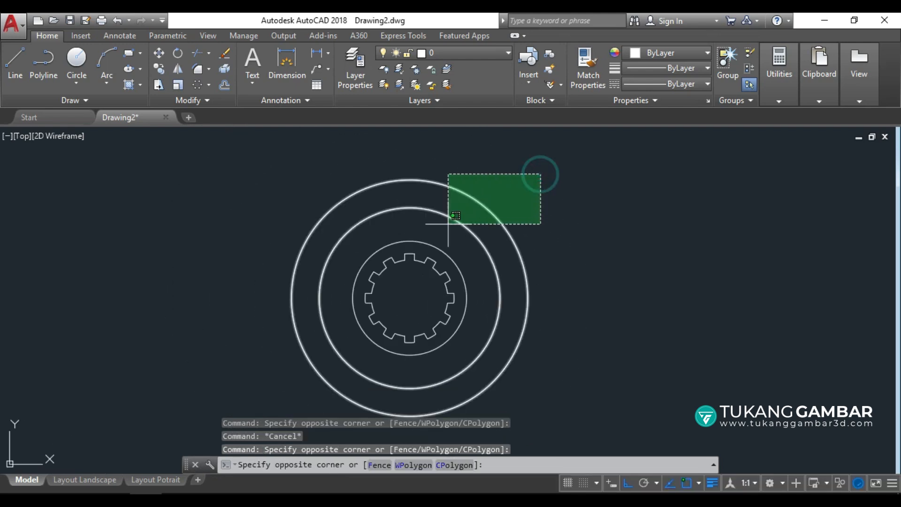
{"action": "left_click", "coordinate": [418, 225]}
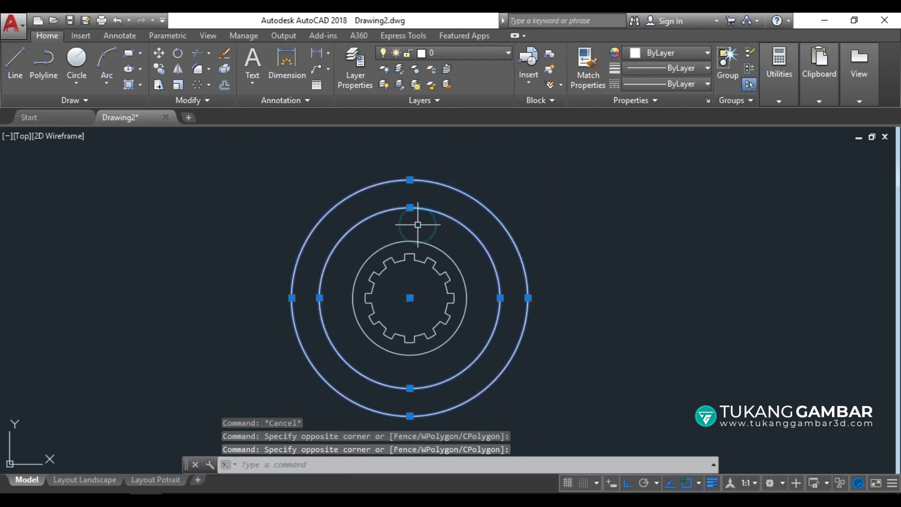
{"action": "left_click", "coordinate": [686, 52]}
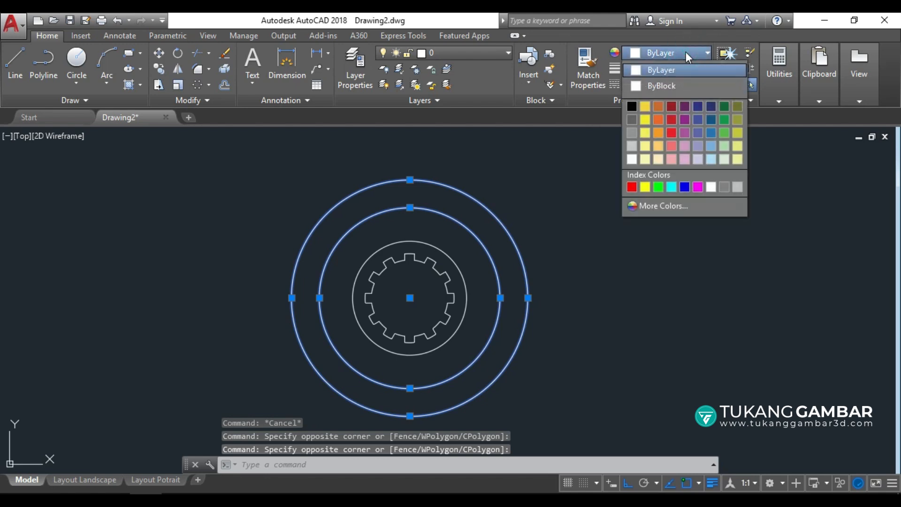
{"action": "left_click", "coordinate": [632, 131]}
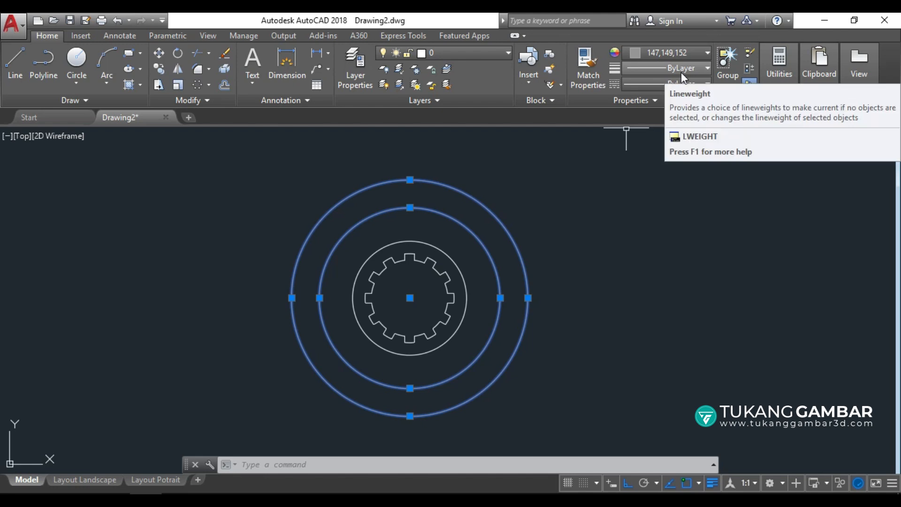
{"action": "left_click", "coordinate": [663, 84]}
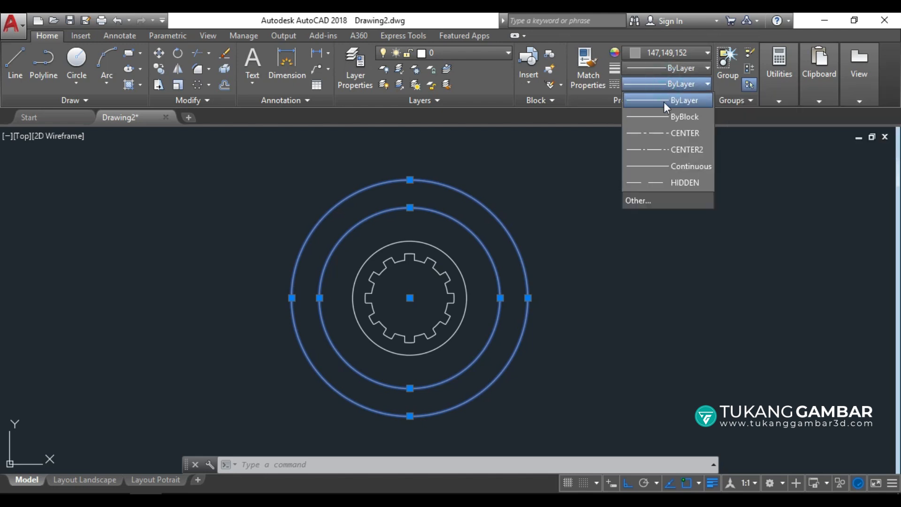
{"action": "left_click", "coordinate": [668, 148]}
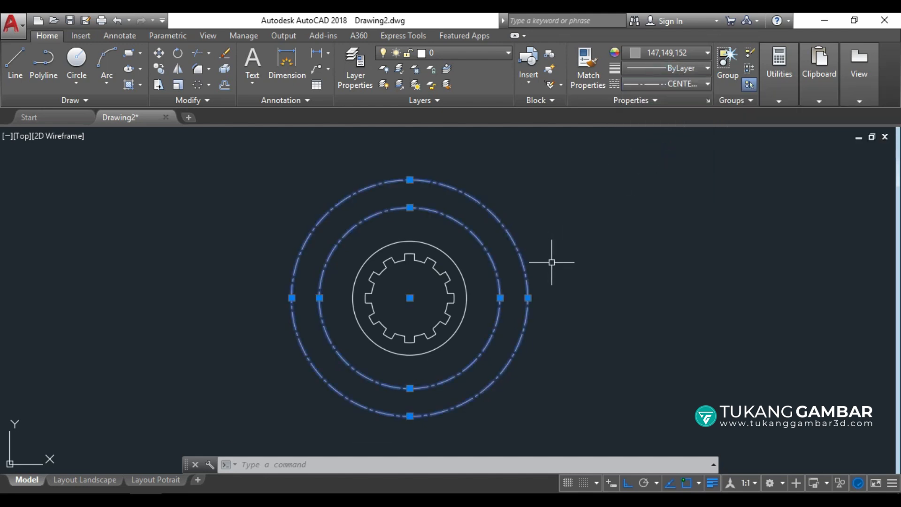
{"action": "key", "text": "Escape"}
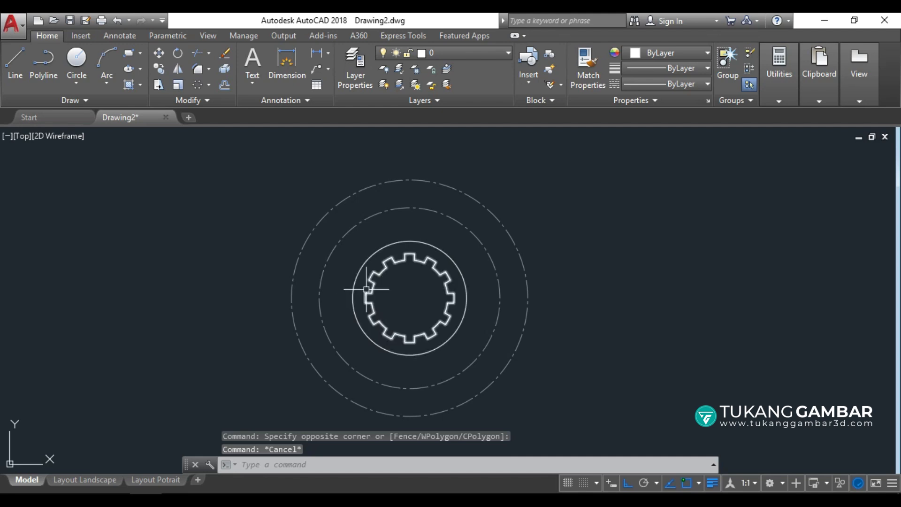
- Add a centre mark to the outer radius 85 circle
{"action": "middle_click_drag", "start_coordinate": [347, 256], "coordinate": [355, 235]}
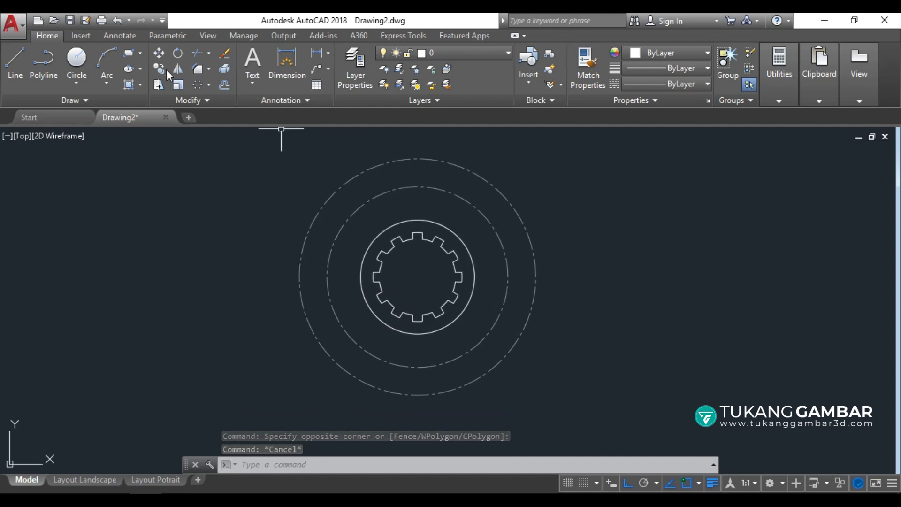
{"action": "left_click", "coordinate": [133, 32]}
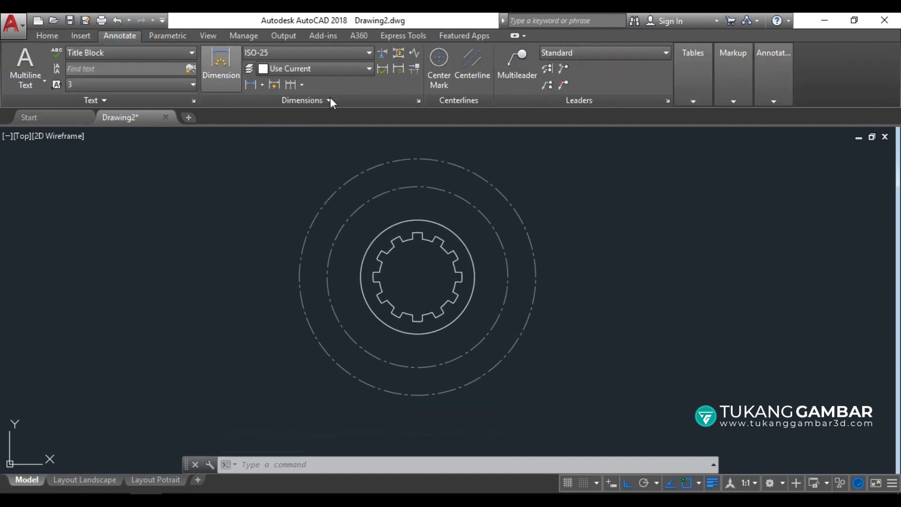
{"action": "left_click", "coordinate": [445, 58]}
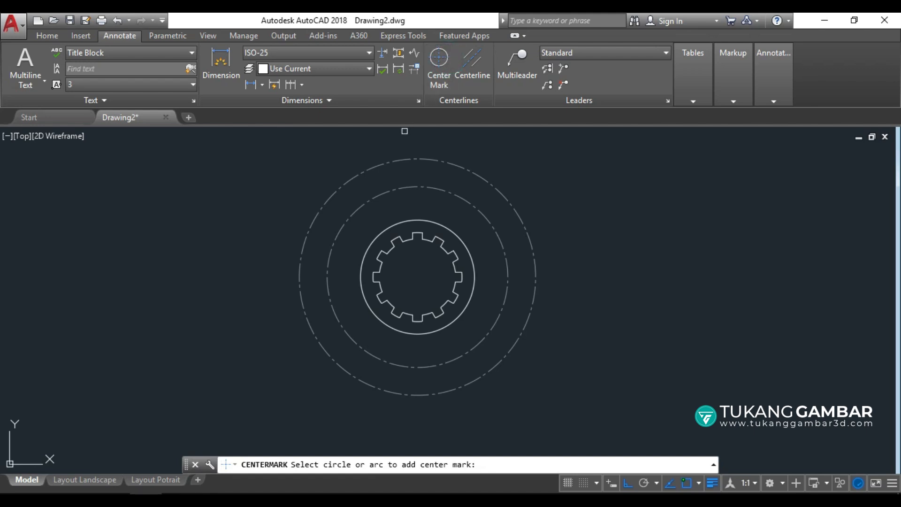
{"action": "left_click", "coordinate": [471, 168]}
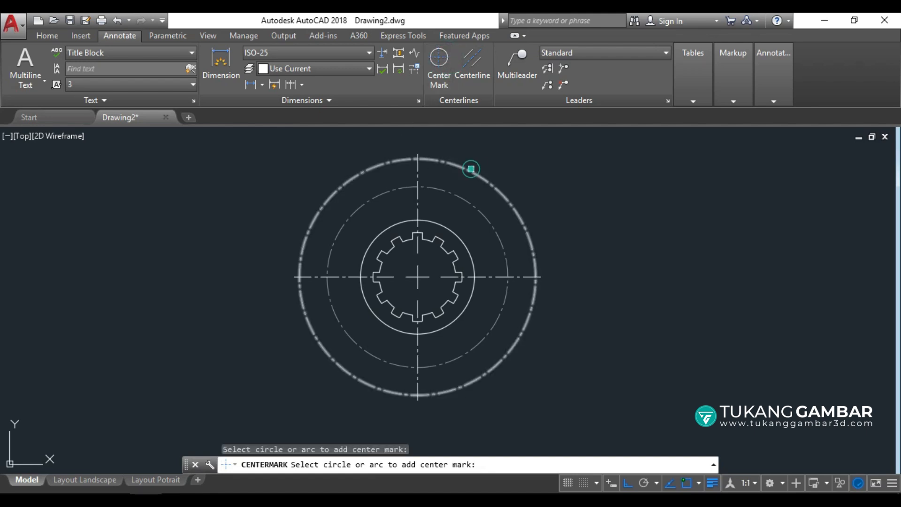
{"action": "key", "text": "Return"}
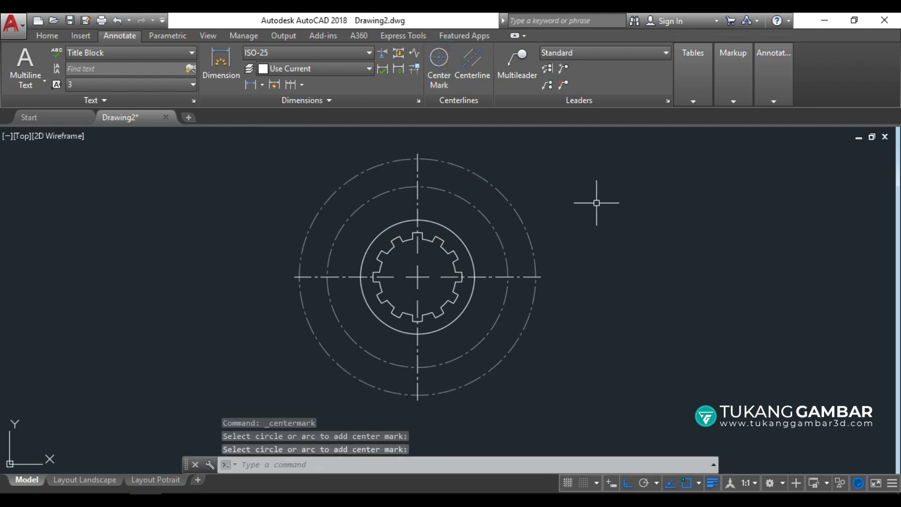
- Lengthen the centre mark's extensions on all four sides so its lines reach well beyond the outer circle
{"action": "left_click", "coordinate": [417, 170]}
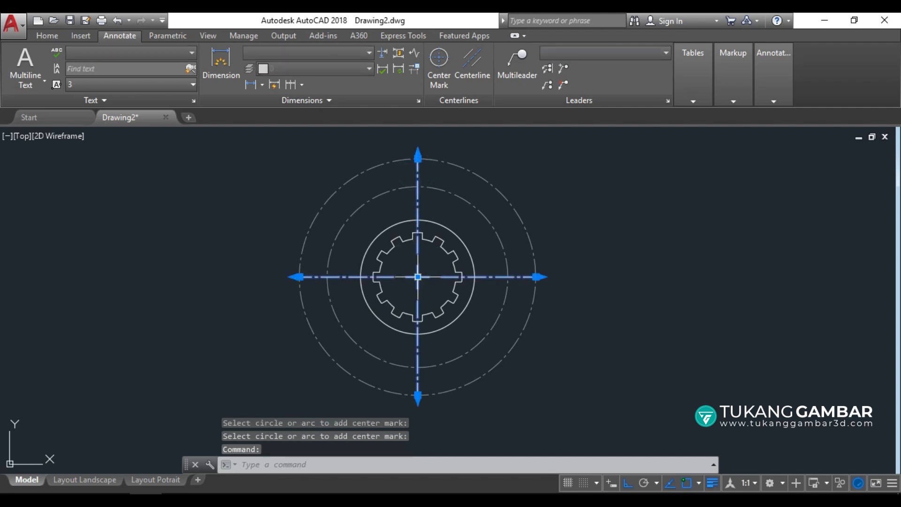
{"action": "mouse_move", "coordinate": [418, 276]}
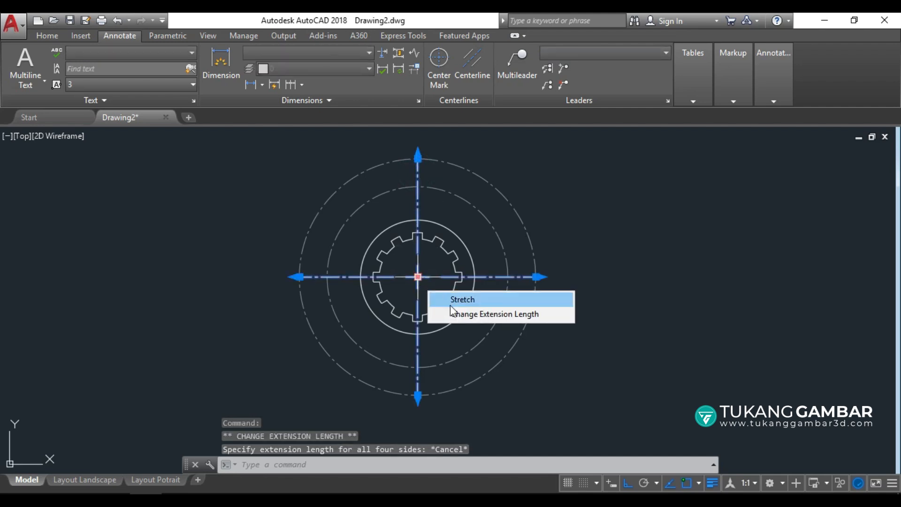
{"action": "left_click", "coordinate": [458, 314]}
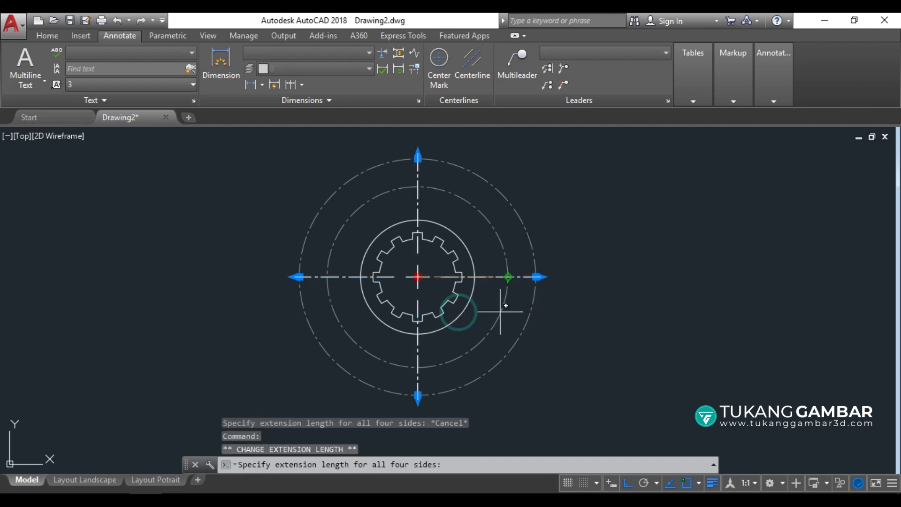
{"action": "left_click", "coordinate": [569, 328]}
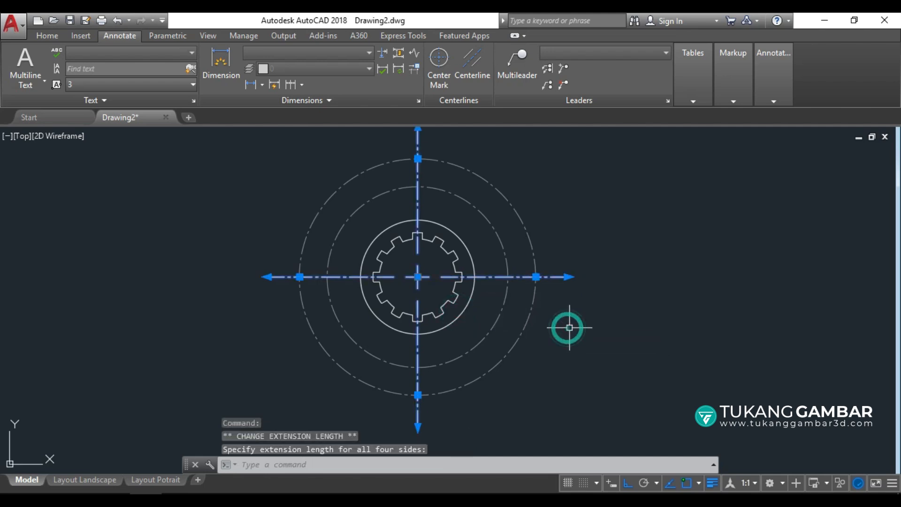
{"action": "key", "text": "Escape"}
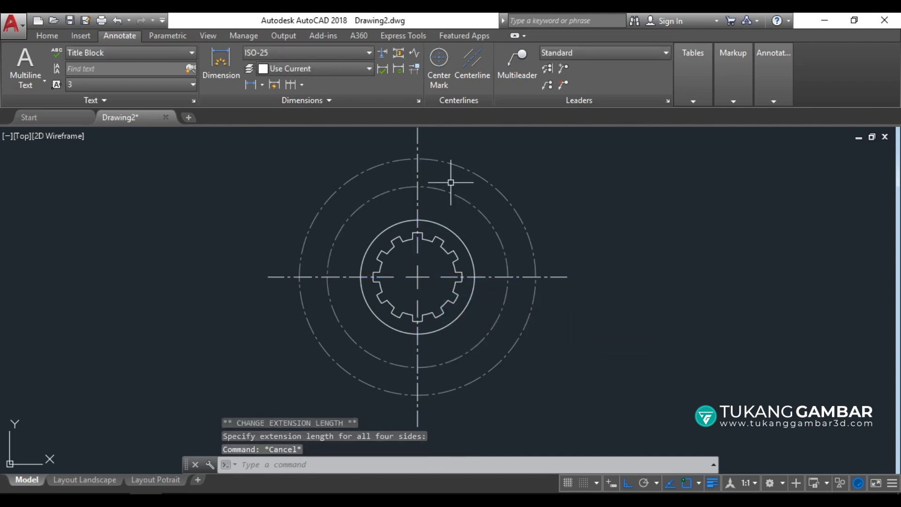
{"action": "left_click", "coordinate": [518, 175]}
{"action": "left_click", "coordinate": [471, 225]}
{"action": "key", "text": "Escape"}
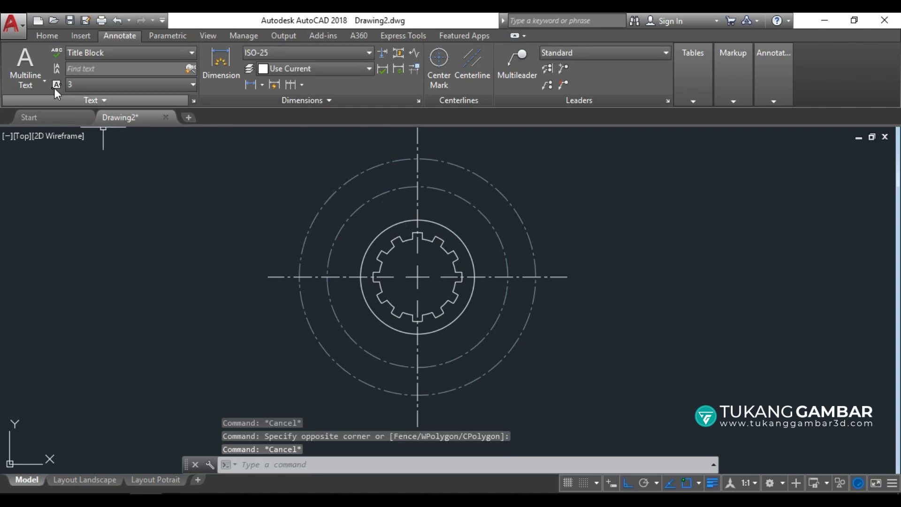
- Match the centre mark's properties to those of the outer radius 85 circle
{"action": "left_click", "coordinate": [44, 35]}
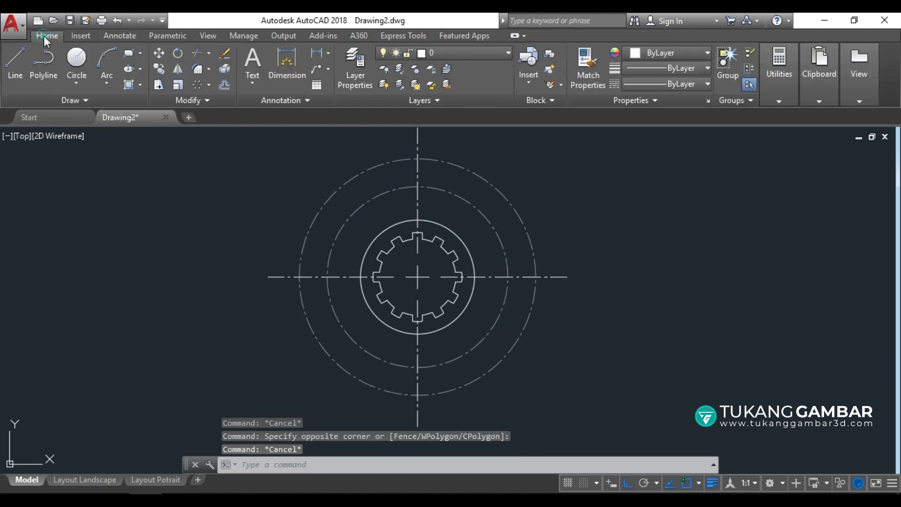
{"action": "left_click", "coordinate": [592, 75]}
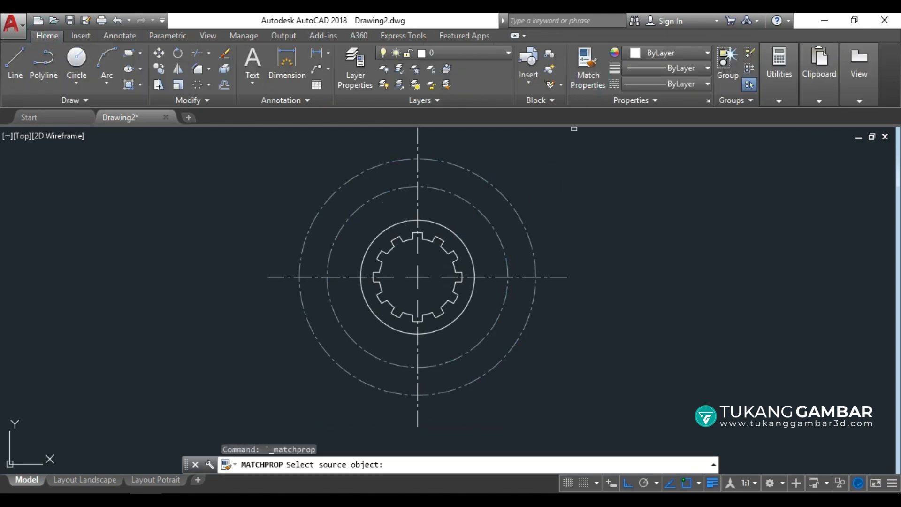
{"action": "left_click", "coordinate": [500, 189]}
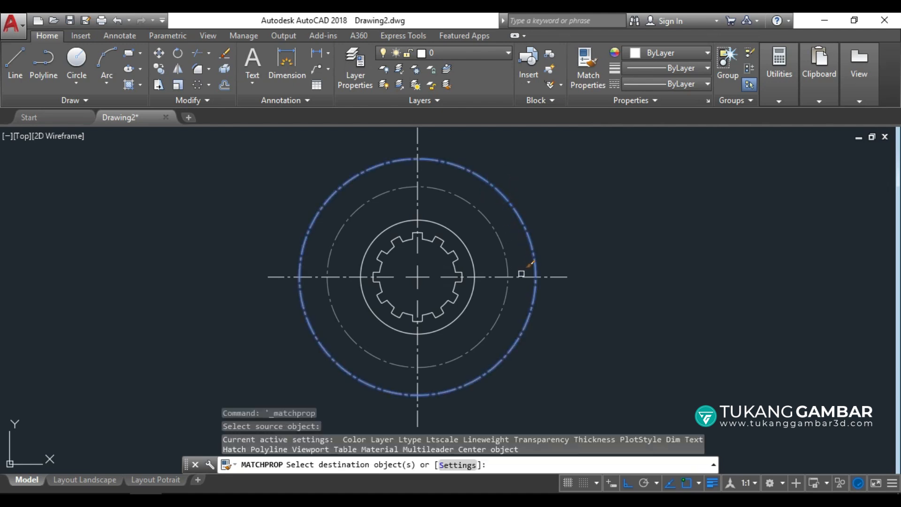
{"action": "left_click", "coordinate": [520, 276]}
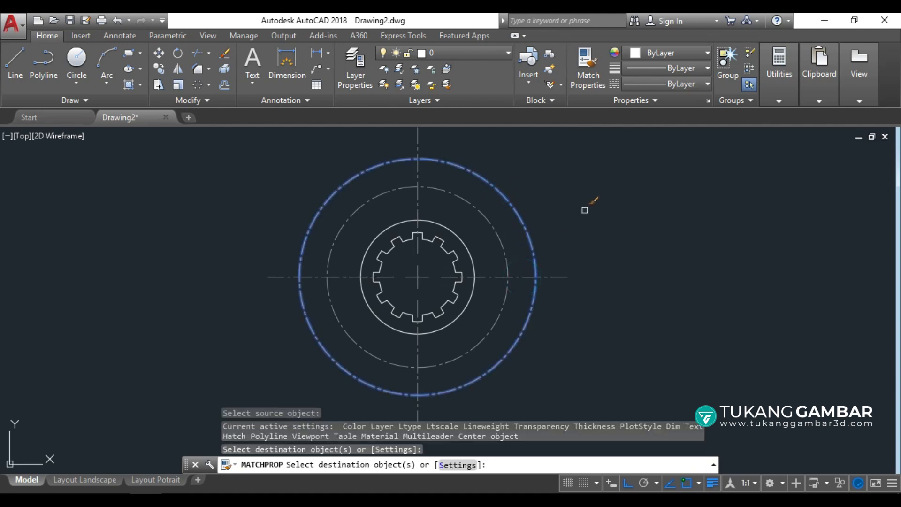
{"action": "right_click", "coordinate": [585, 206]}
{"action": "left_click", "coordinate": [602, 222]}
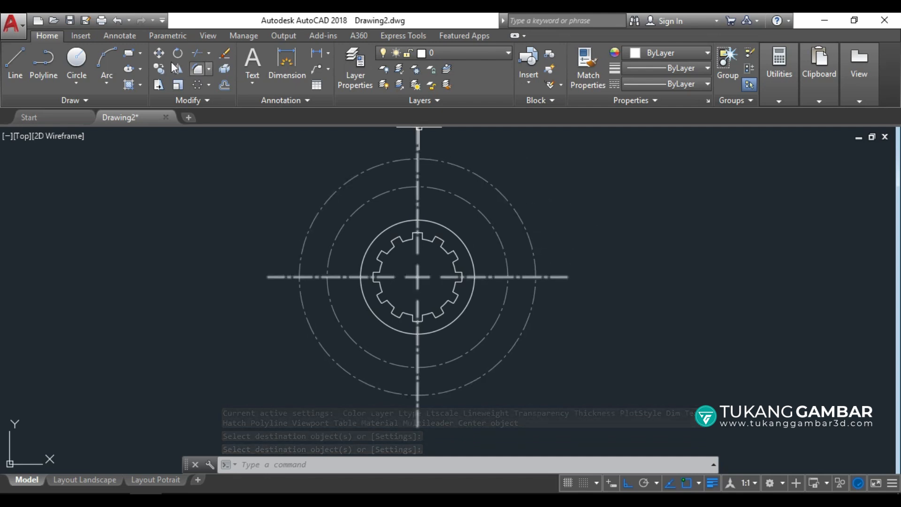
{"action": "left_click", "coordinate": [122, 36]}
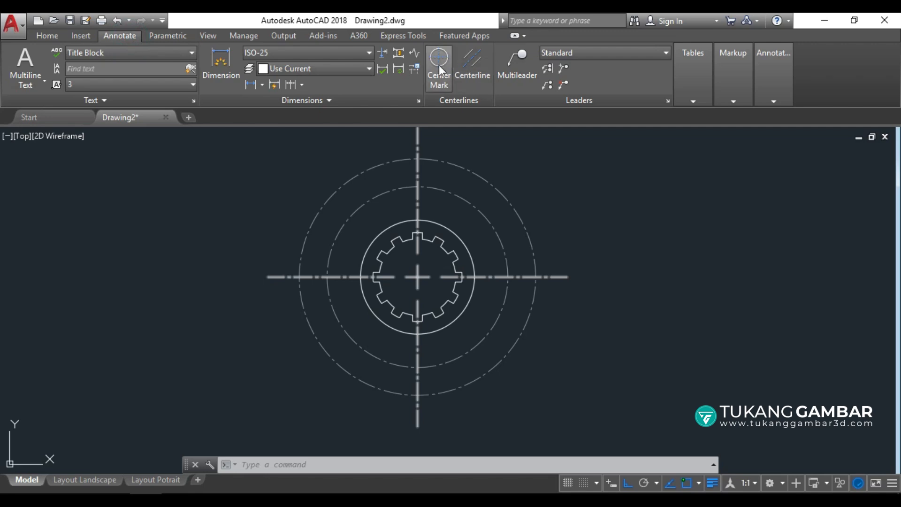
{"action": "left_click", "coordinate": [417, 140]}
{"action": "key", "text": "Escape"}
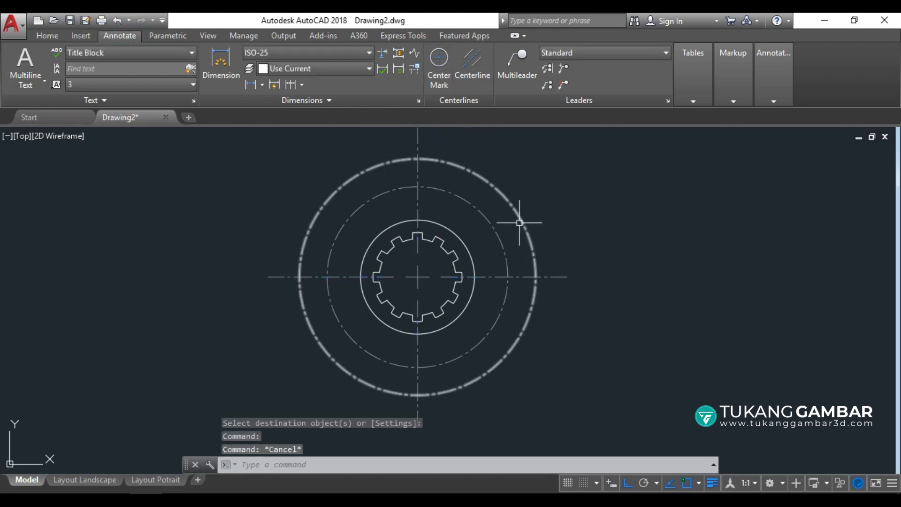
- Following the reference image, draw a circle of radius 6 where the vertical centre line crosses the radius 85 circle above the bore
{"action": "middle_click_drag", "start_coordinate": [463, 234], "coordinate": [469, 277]}
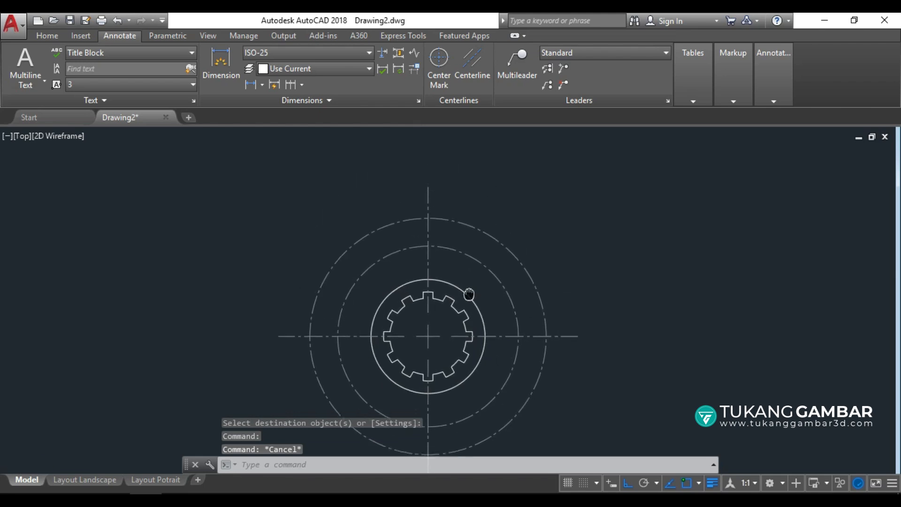
{"action": "scroll", "coordinate": [432, 221], "scroll_direction": "up", "scroll_amount": 3}
{"action": "scroll", "coordinate": [430, 253], "scroll_direction": "up", "scroll_amount": 2}
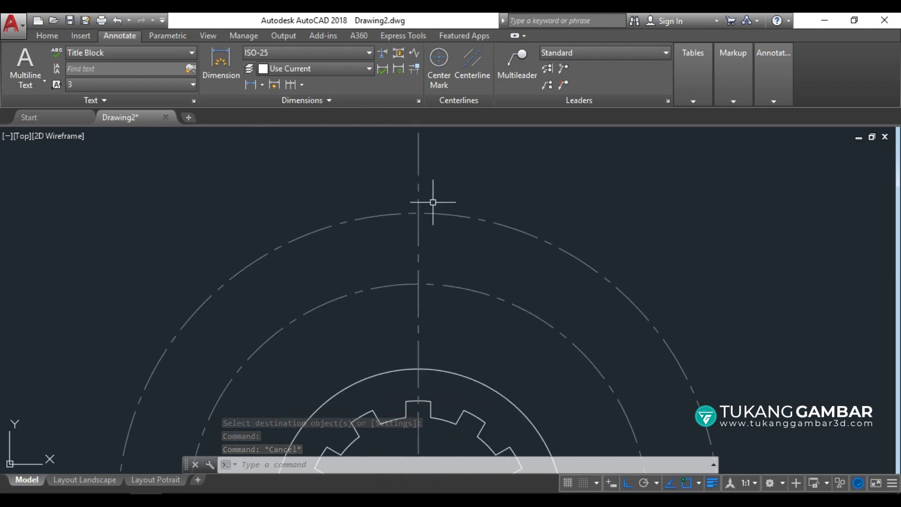
{"action": "key", "text": "alt+Tab"}
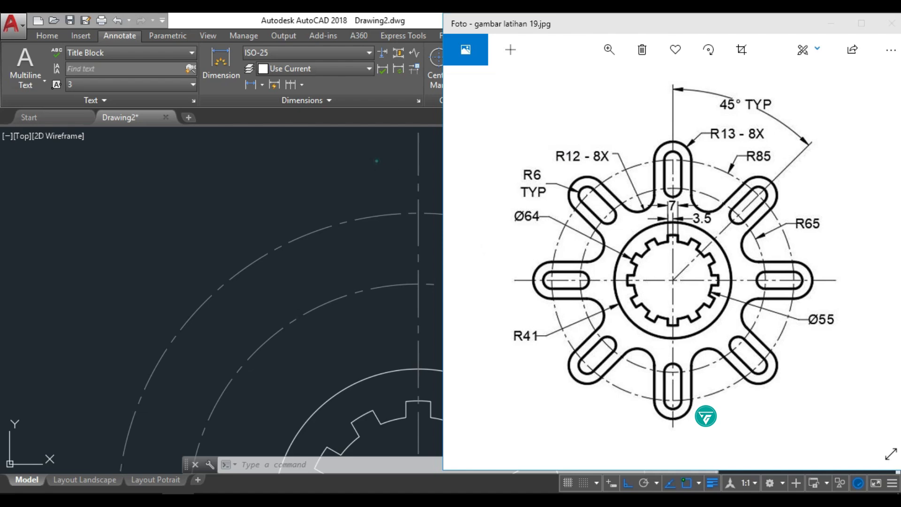
{"action": "left_click", "coordinate": [392, 164]}
{"action": "middle_click_drag", "start_coordinate": [398, 248], "coordinate": [414, 230]}
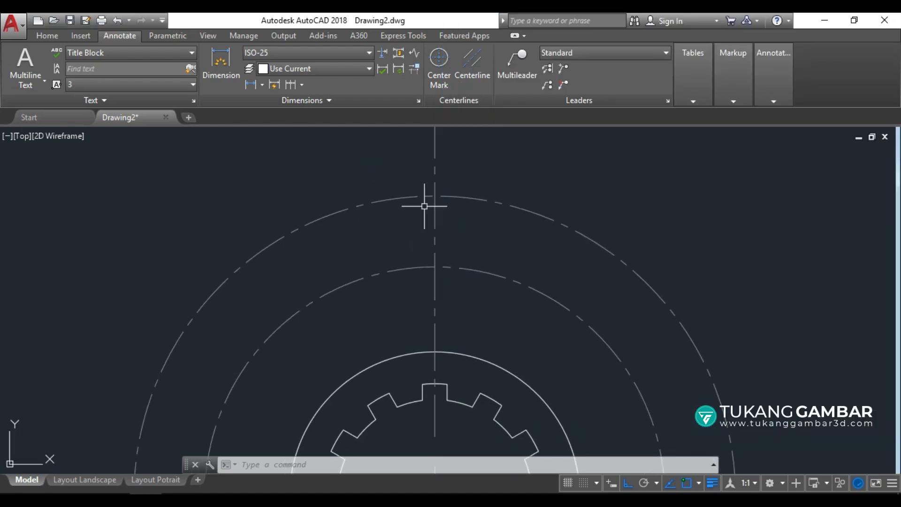
{"action": "left_click", "coordinate": [58, 41]}
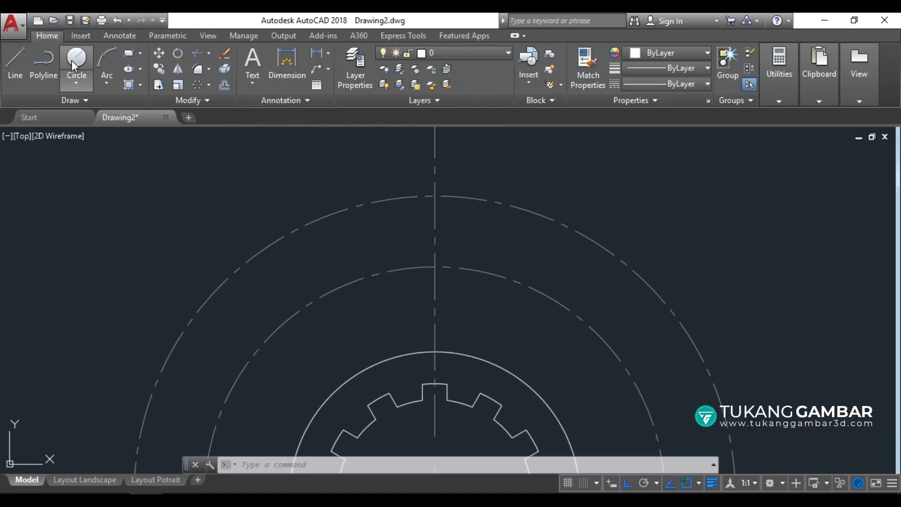
{"action": "left_click", "coordinate": [74, 59]}
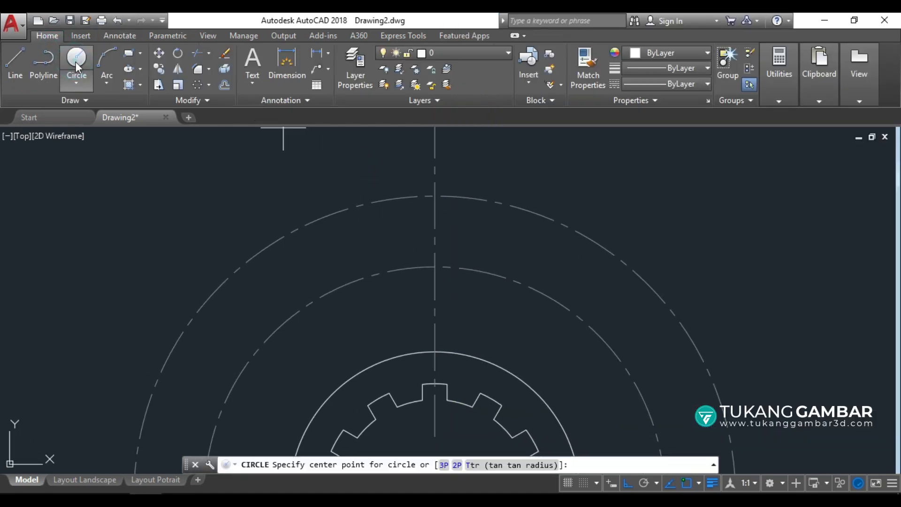
{"action": "left_click", "coordinate": [435, 196]}
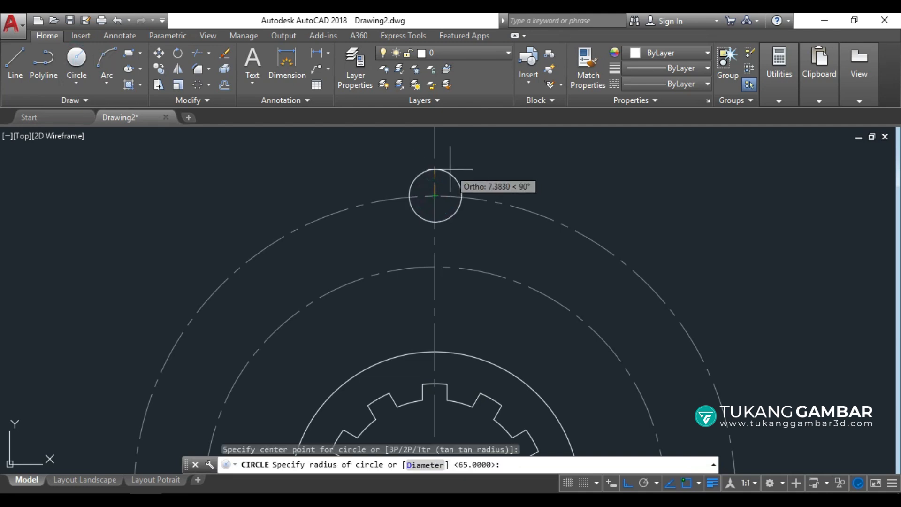
{"action": "type", "text": "6"}
{"action": "key", "text": "Return"}
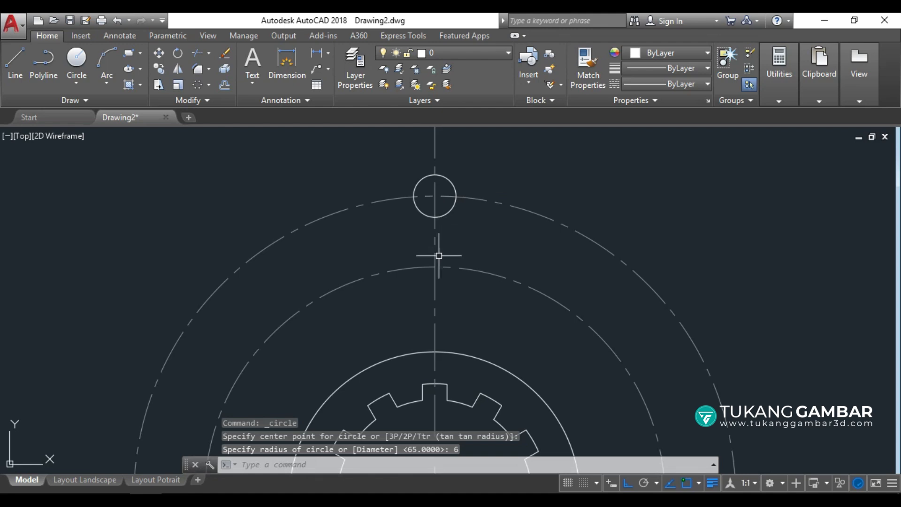
- Draw a second circle of radius 6 where the vertical centre line crosses the radius 65 circle above the bore
{"action": "key", "text": "Return"}
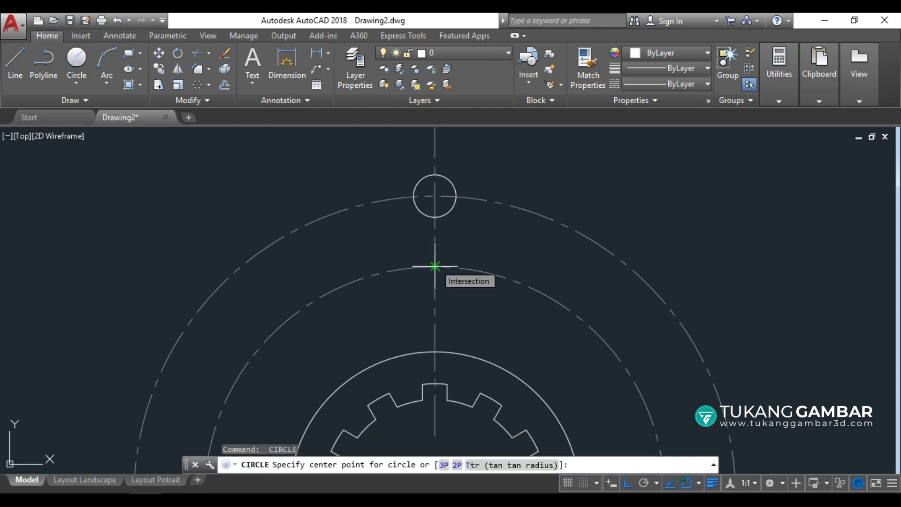
{"action": "left_click", "coordinate": [435, 266]}
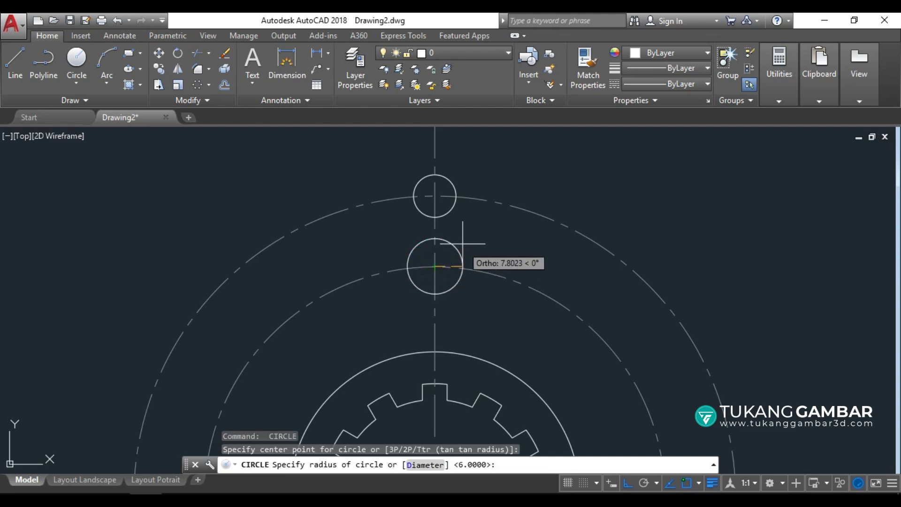
{"action": "type", "text": "6"}
{"action": "key", "text": "Return"}
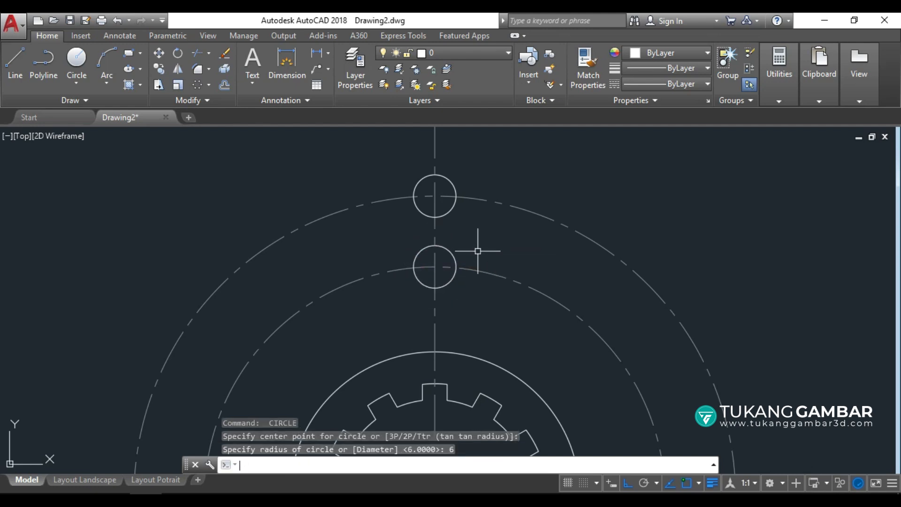
- Draw the slot's left side as a line tangent to the two radius 6 circles
{"action": "left_click", "coordinate": [7, 60]}
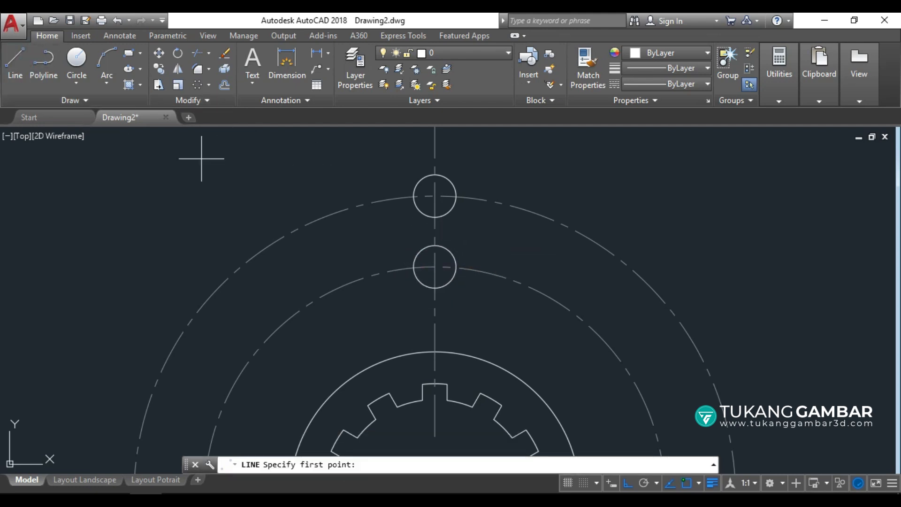
{"action": "left_click", "coordinate": [414, 196]}
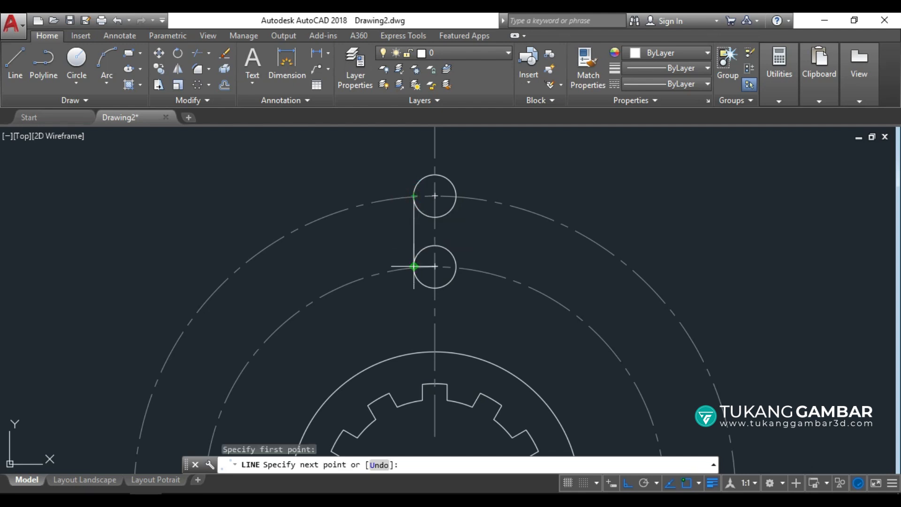
{"action": "right_click", "coordinate": [394, 227], "text": "shift"}
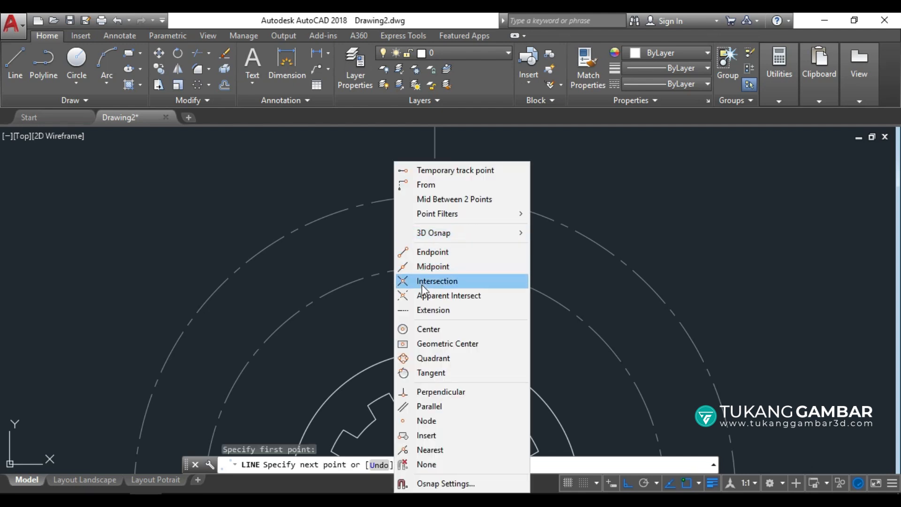
{"action": "left_click", "coordinate": [444, 373]}
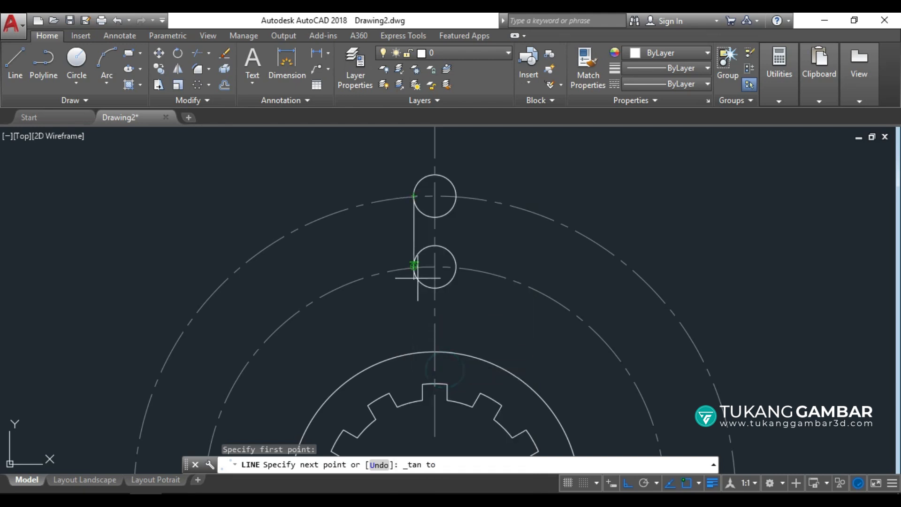
{"action": "left_click", "coordinate": [413, 266]}
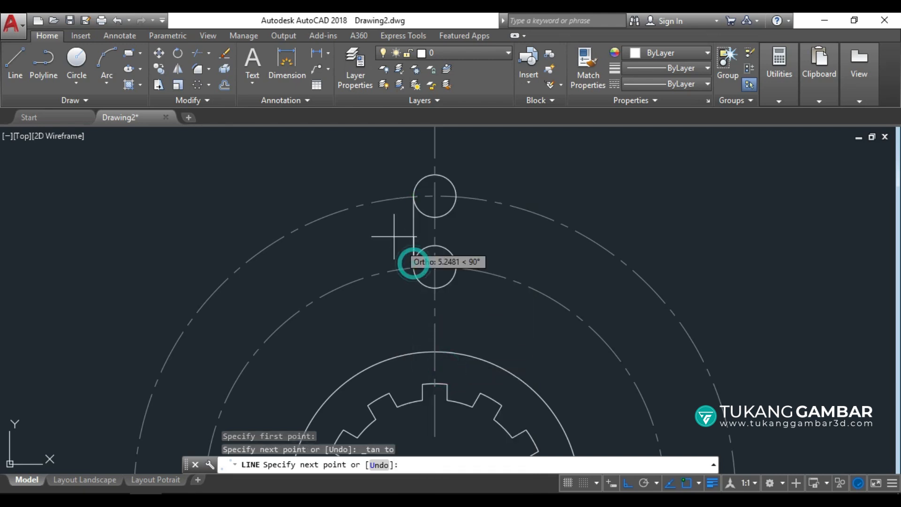
{"action": "right_click", "coordinate": [384, 238]}
{"action": "left_click", "coordinate": [395, 244]}
- Draw the slot's right side as a line tangent to both radius 6 circles using tangent snaps
{"action": "key", "text": "Return"}
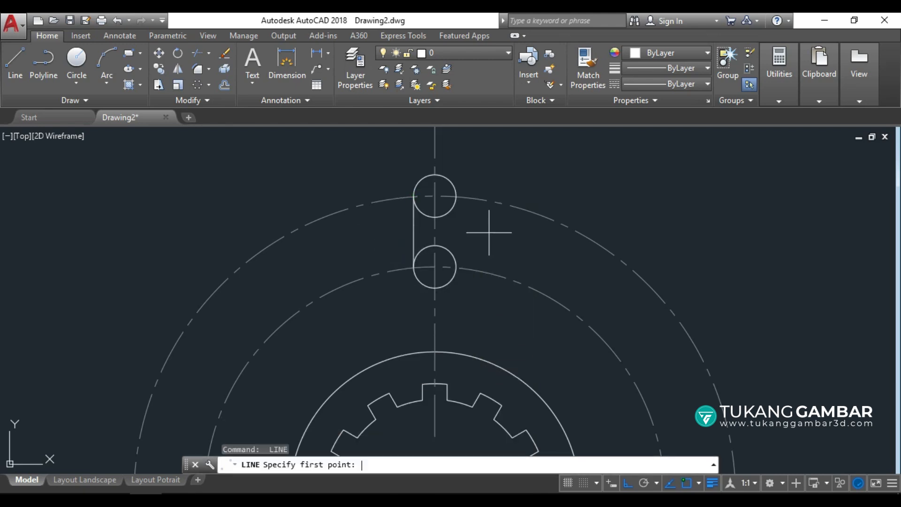
{"action": "right_click", "coordinate": [463, 180], "text": "shift"}
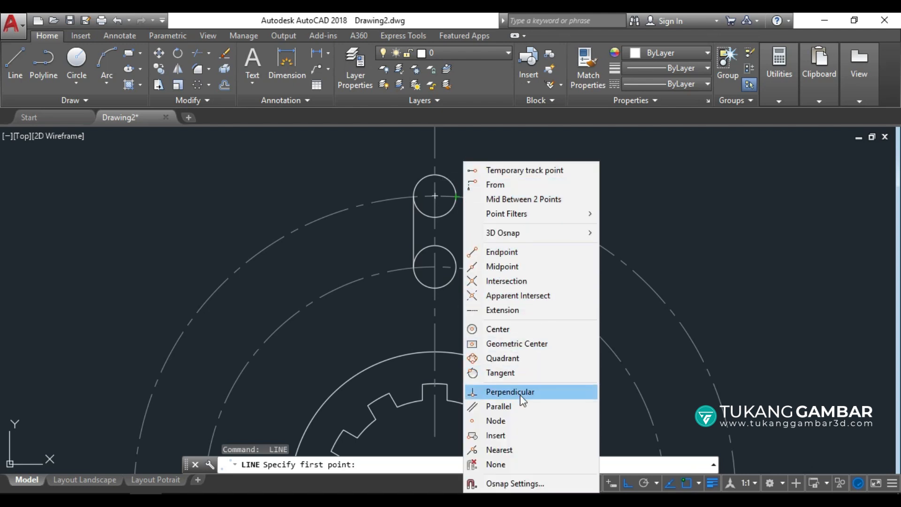
{"action": "left_click", "coordinate": [518, 372]}
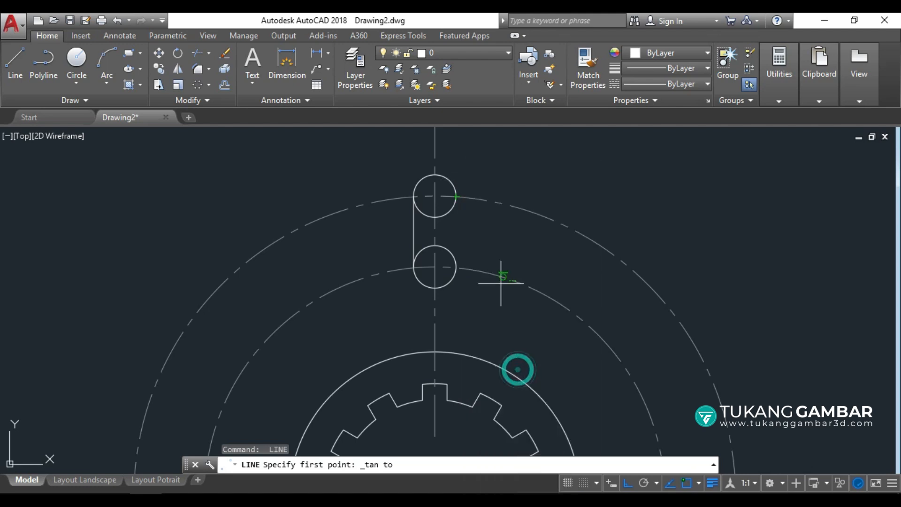
{"action": "left_click", "coordinate": [459, 194]}
{"action": "right_click", "coordinate": [461, 204], "text": "shift"}
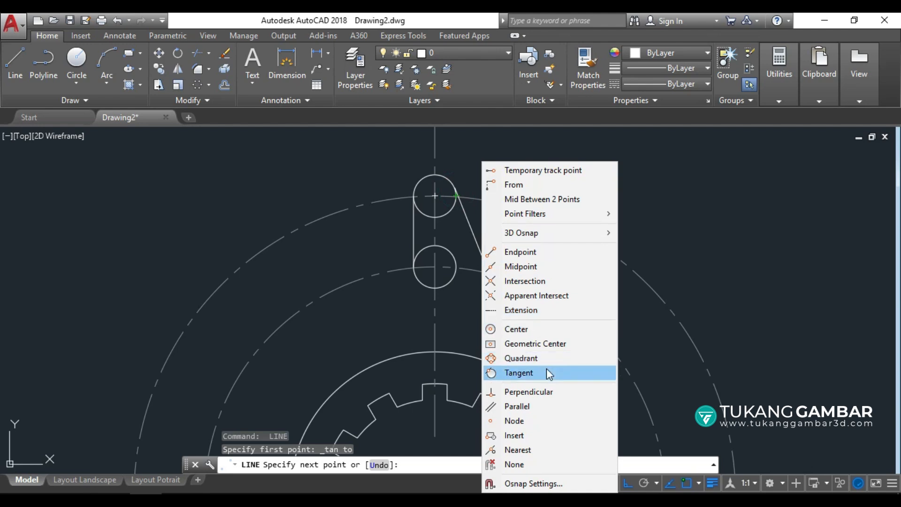
{"action": "left_click", "coordinate": [546, 367]}
{"action": "left_click", "coordinate": [456, 265]}
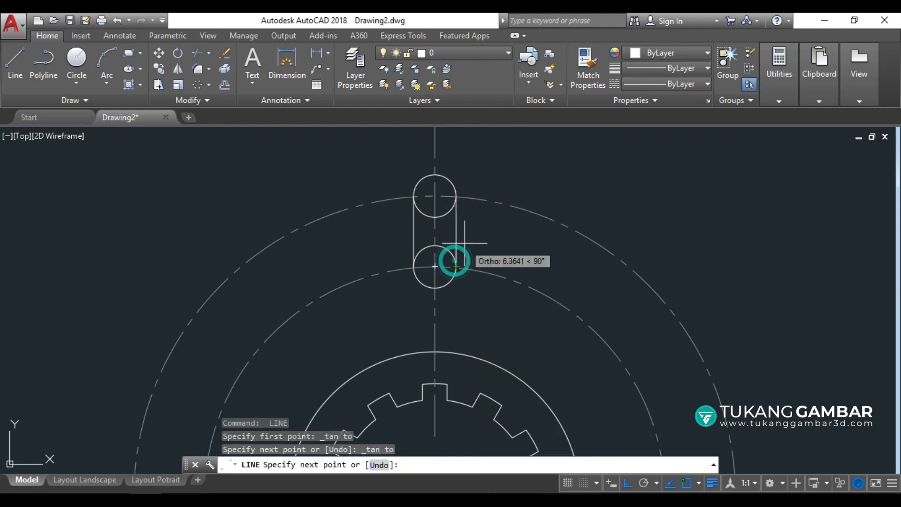
{"action": "right_click", "coordinate": [469, 245]}
{"action": "left_click", "coordinate": [477, 252]}
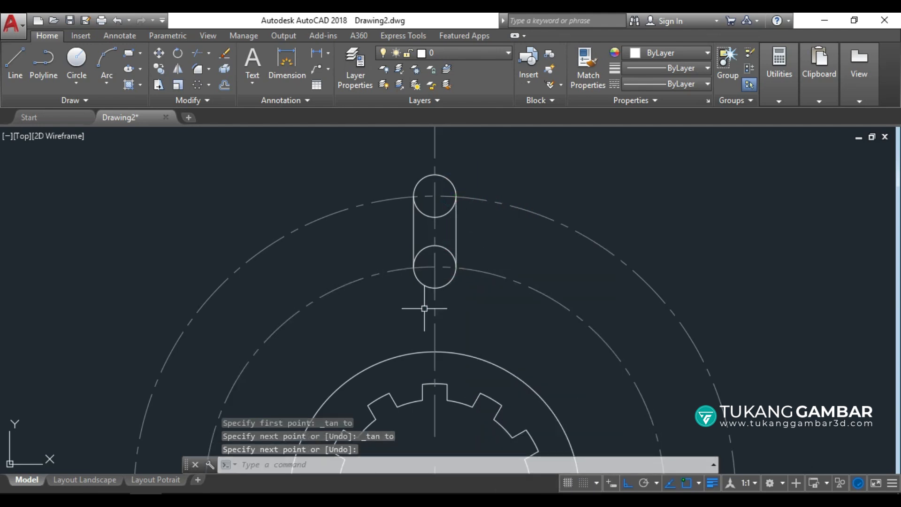
- Trim the inner halves of both radius 6 circles against the two tangent lines to leave a closed slot outline
{"action": "scroll", "coordinate": [434, 196], "scroll_direction": "up", "scroll_amount": 2}
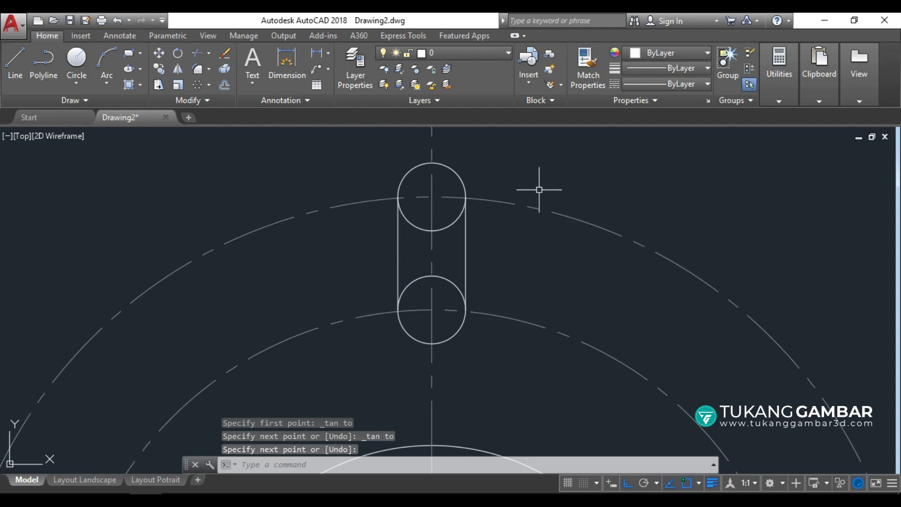
{"action": "type", "text": "TR"}
{"action": "key", "text": "Return"}
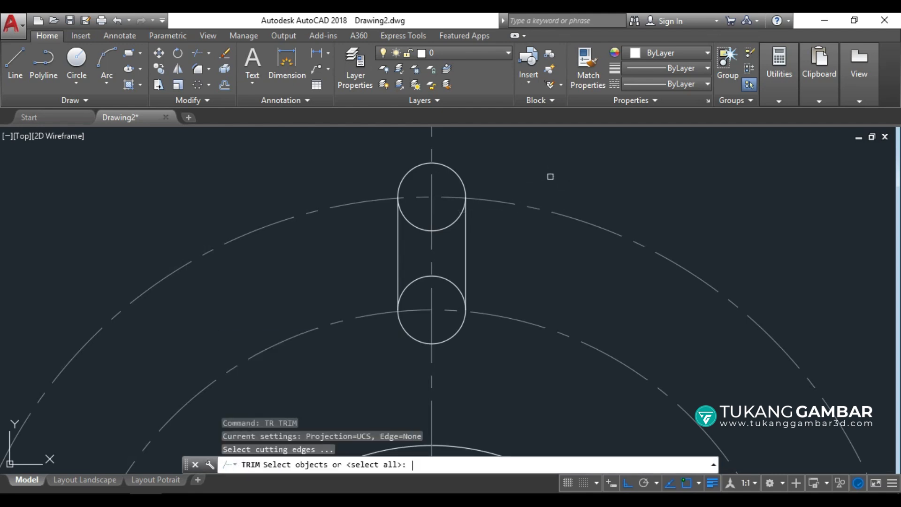
{"action": "left_click", "coordinate": [465, 247]}
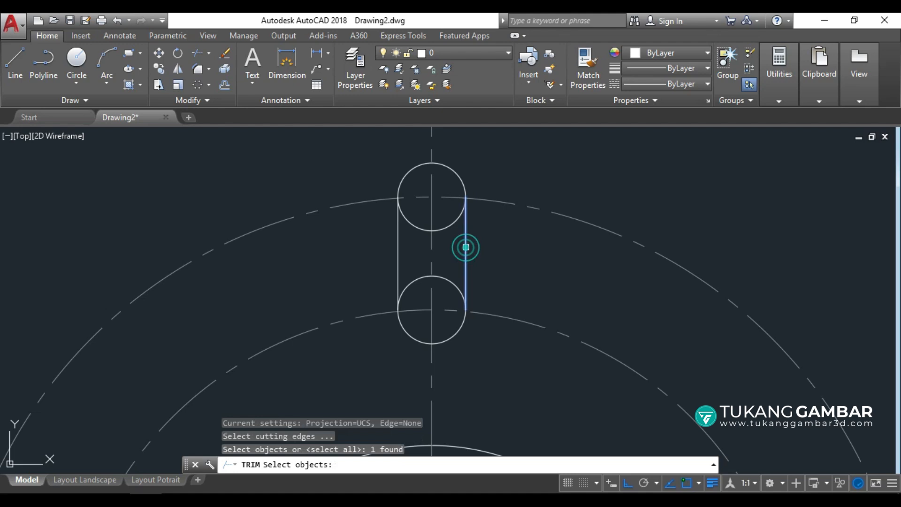
{"action": "left_click", "coordinate": [396, 249]}
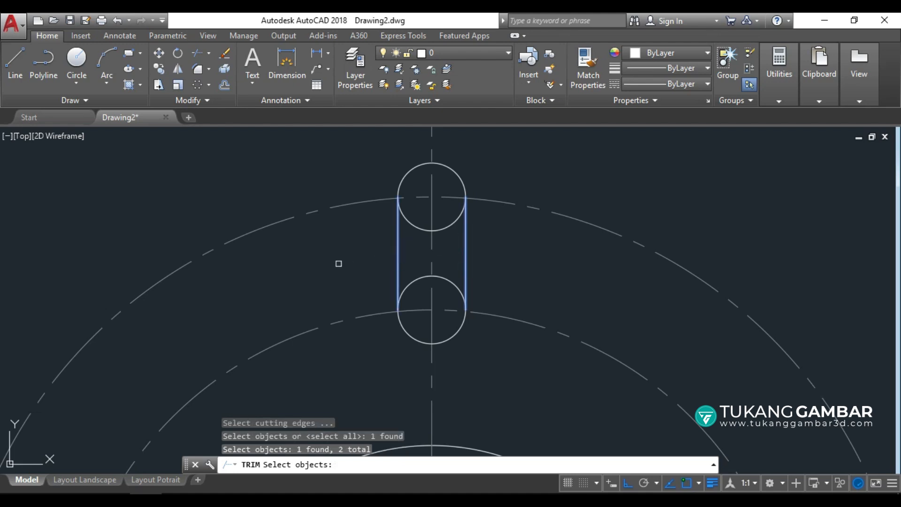
{"action": "key", "text": "Return"}
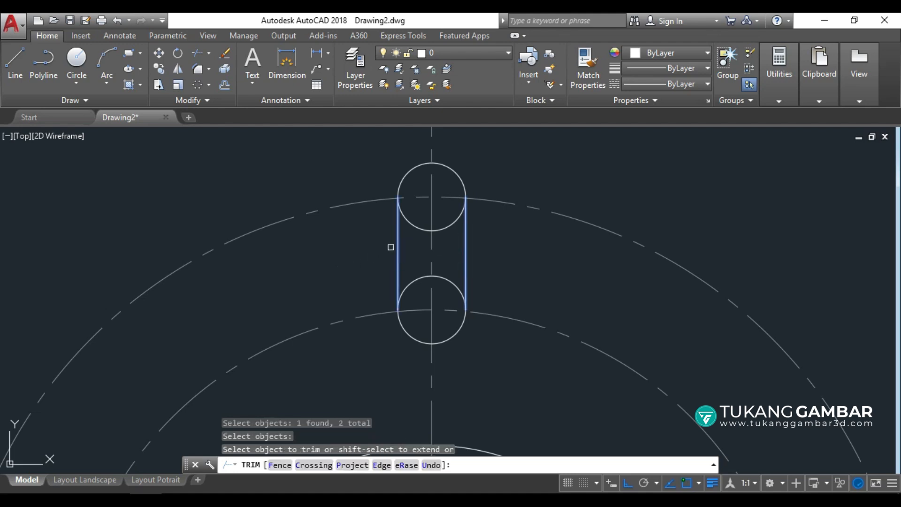
{"action": "left_click", "coordinate": [412, 225]}
{"action": "left_click", "coordinate": [416, 277]}
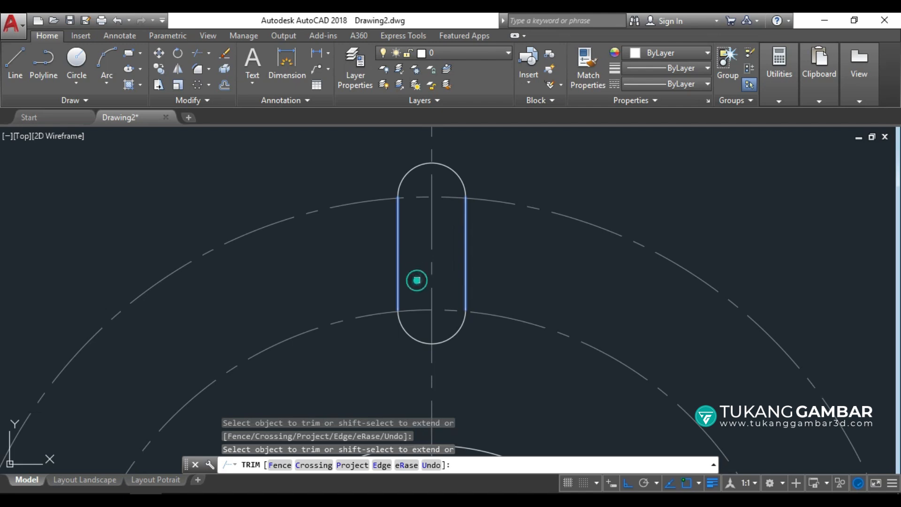
- Finish trimming and join the slot's two end arcs and two side lines into one polyline
{"action": "left_click", "coordinate": [417, 279]}
{"action": "right_click", "coordinate": [544, 166]}
{"action": "left_click", "coordinate": [557, 177]}
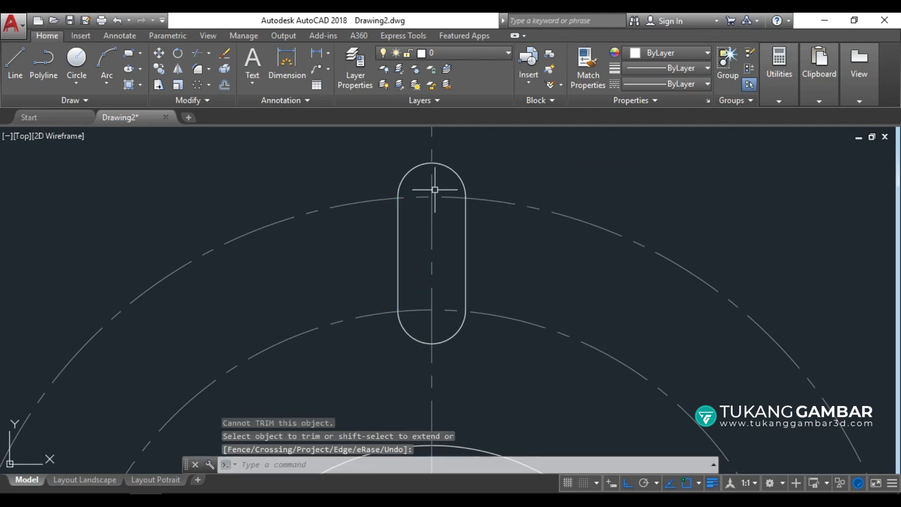
{"action": "left_click", "coordinate": [373, 151]}
{"action": "left_click", "coordinate": [508, 369]}
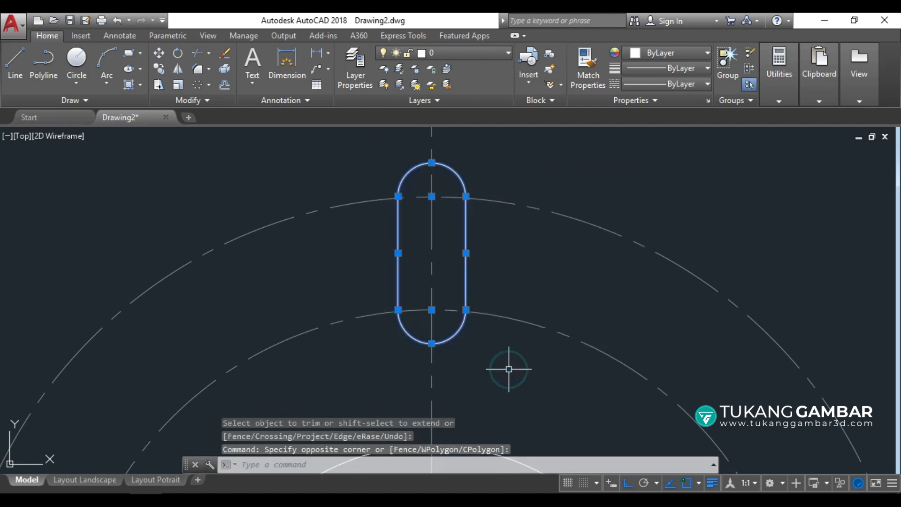
{"action": "type", "text": "j"}
{"action": "key", "text": "Return"}
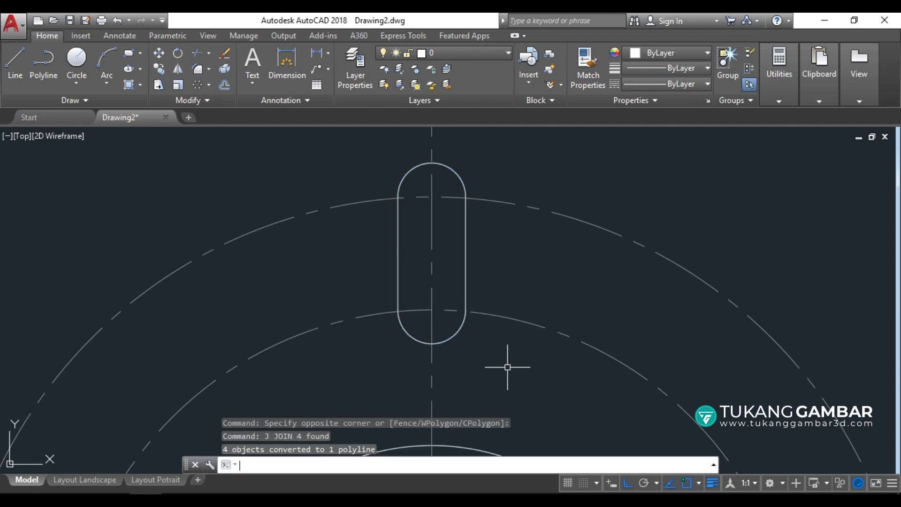
- Draw a circle of radius 13 concentric with the slot's upper end arc
{"action": "mouse_move", "coordinate": [467, 250]}
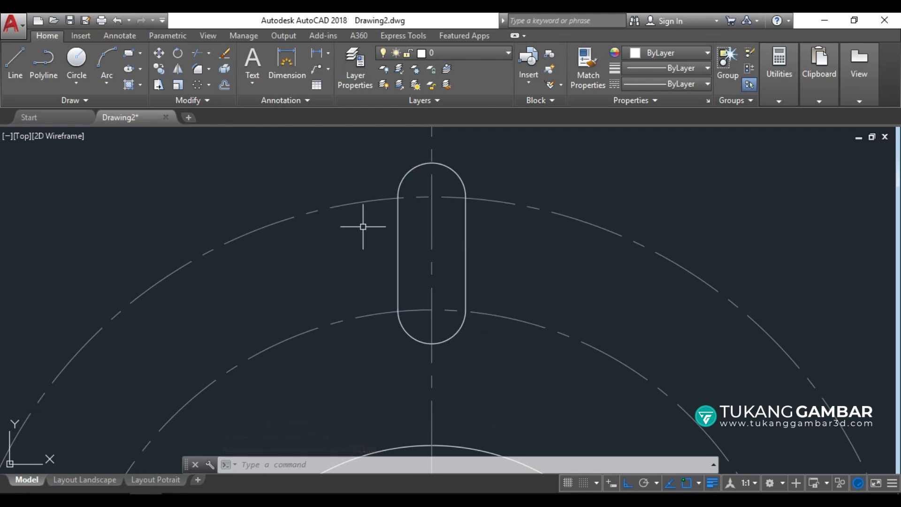
{"action": "scroll", "coordinate": [359, 239], "scroll_direction": "down", "scroll_amount": 3}
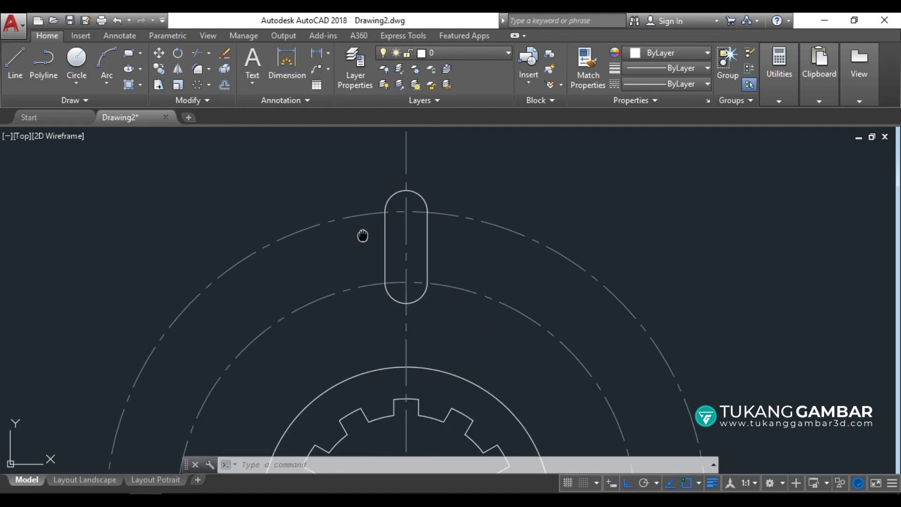
{"action": "left_click", "coordinate": [74, 63]}
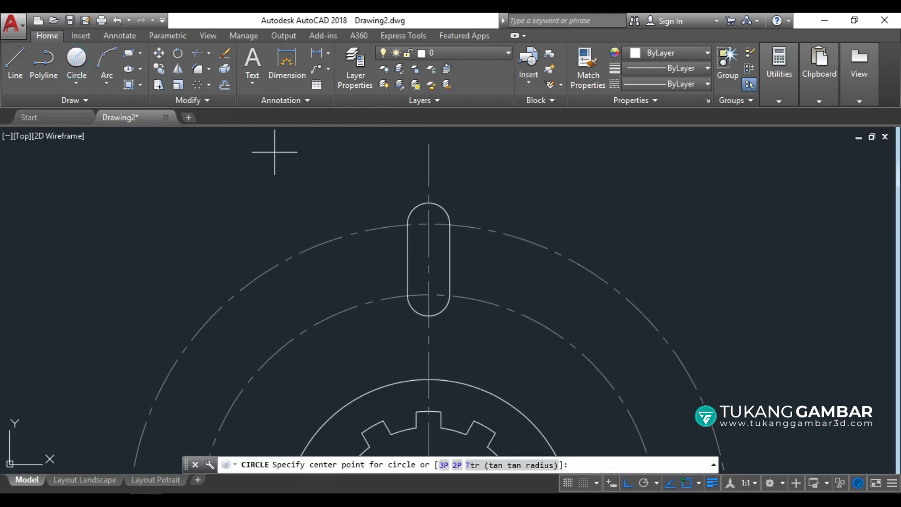
{"action": "left_click", "coordinate": [428, 224]}
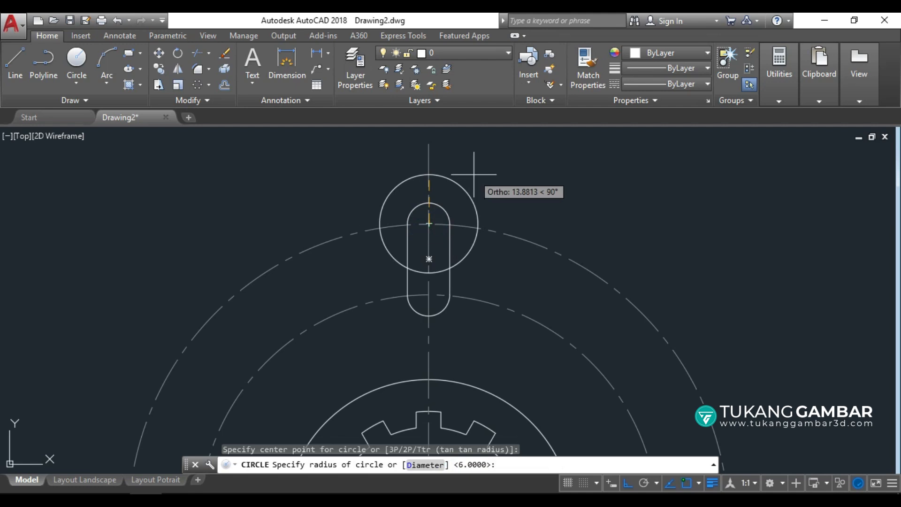
{"action": "type", "text": "13"}
{"action": "key", "text": "Return"}
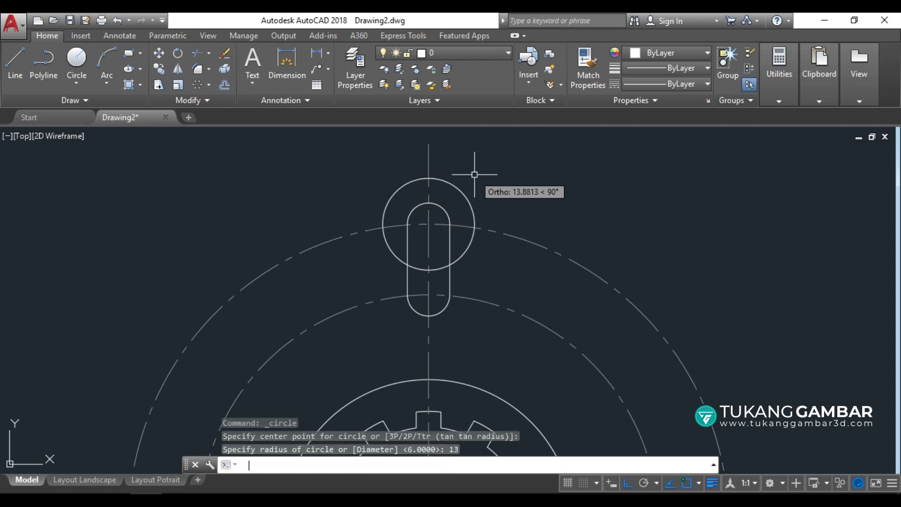
- Draw a vertical line from the left quadrant of the radius 13 circle down past the slot's lower end
{"action": "left_click", "coordinate": [16, 61]}
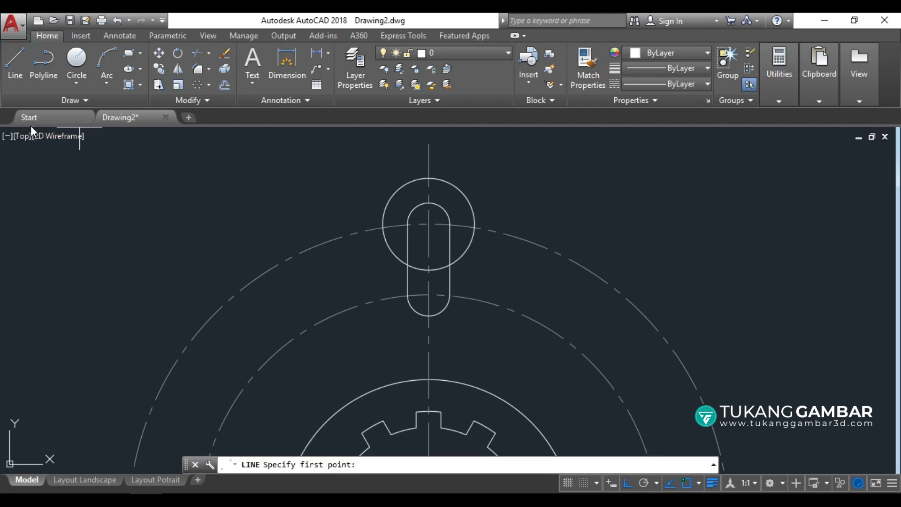
{"action": "left_click", "coordinate": [382, 222]}
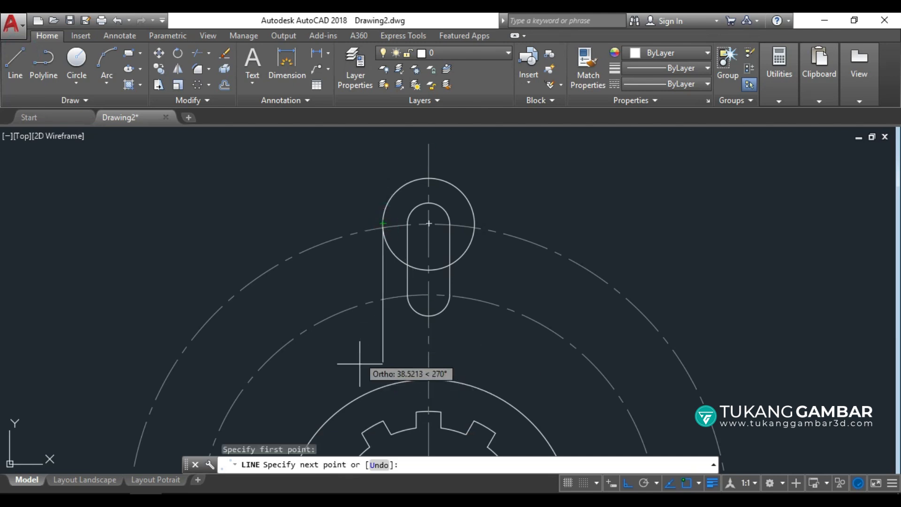
{"action": "left_click", "coordinate": [382, 339]}
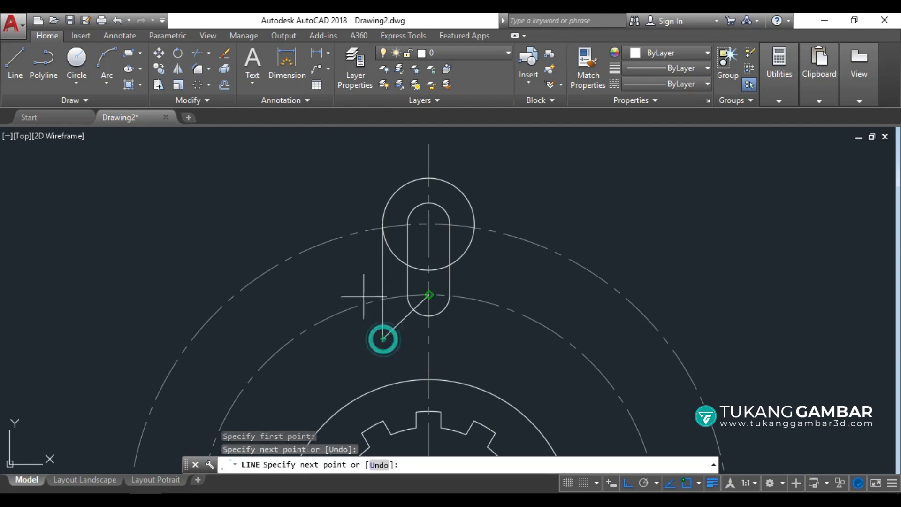
{"action": "right_click", "coordinate": [353, 201]}
- Draw a matching vertical line from the right quadrant of the radius 13 circle down past the slot's lower end
{"action": "key", "text": "Return"}
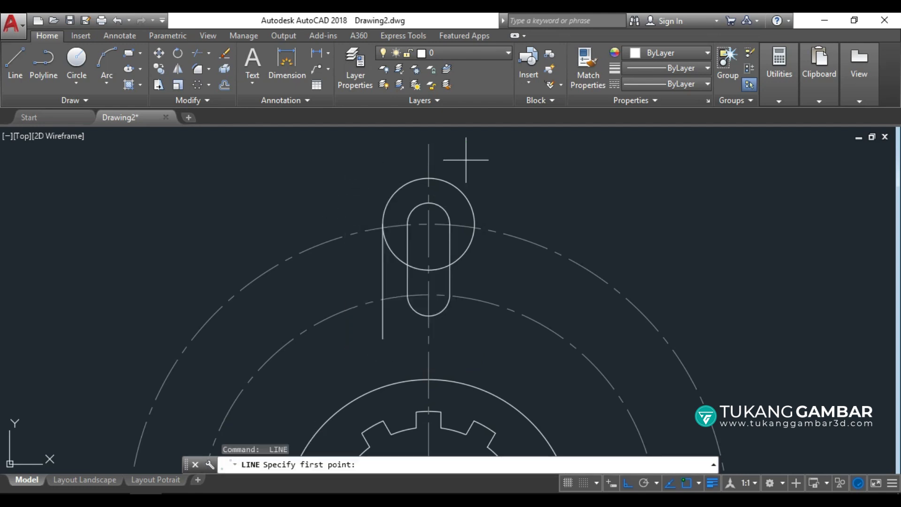
{"action": "left_click", "coordinate": [475, 224]}
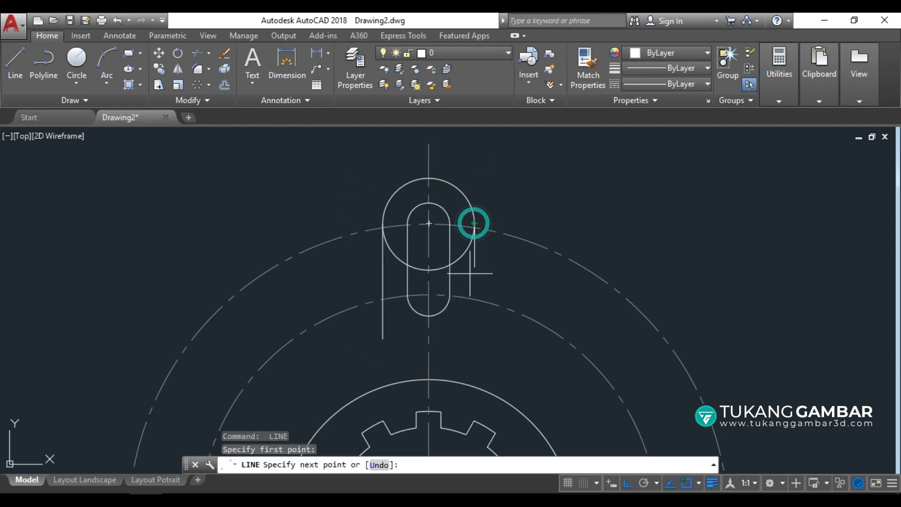
{"action": "left_click", "coordinate": [475, 339]}
{"action": "right_click", "coordinate": [527, 191]}
{"action": "left_click", "coordinate": [543, 200]}
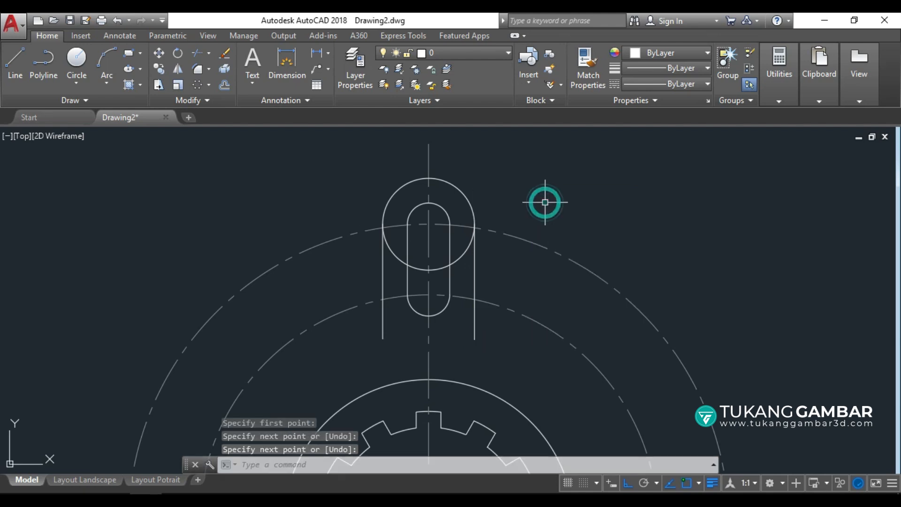
- Trim the lower half of the radius 13 circle between the two vertical lines
{"action": "type", "text": "TR"}
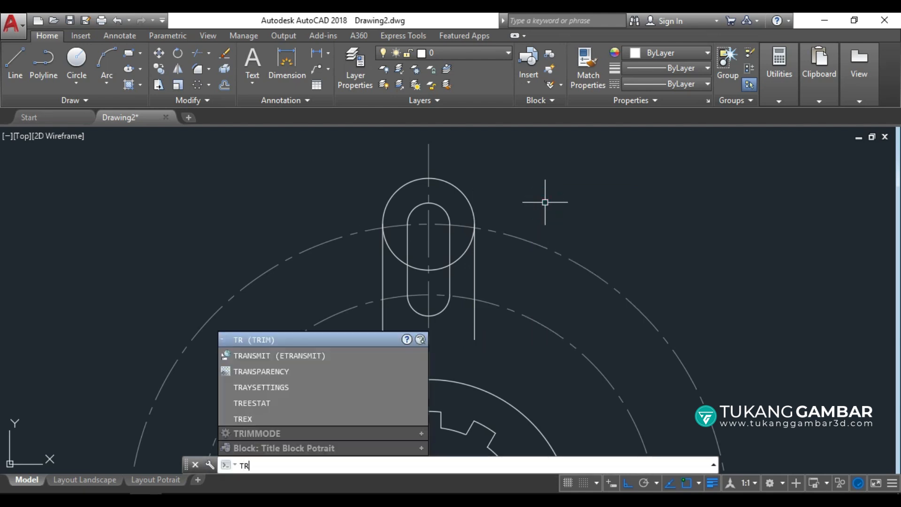
{"action": "key", "text": "Return"}
{"action": "left_click", "coordinate": [475, 265]}
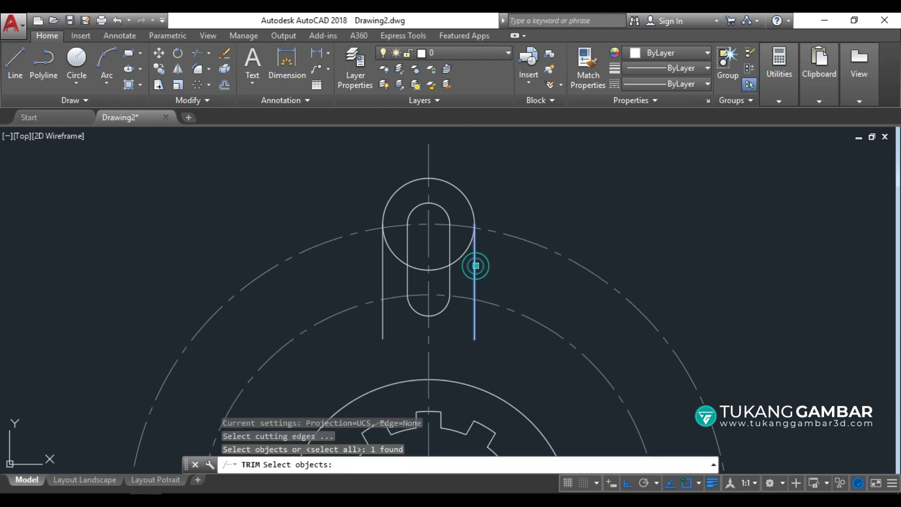
{"action": "left_click", "coordinate": [382, 270]}
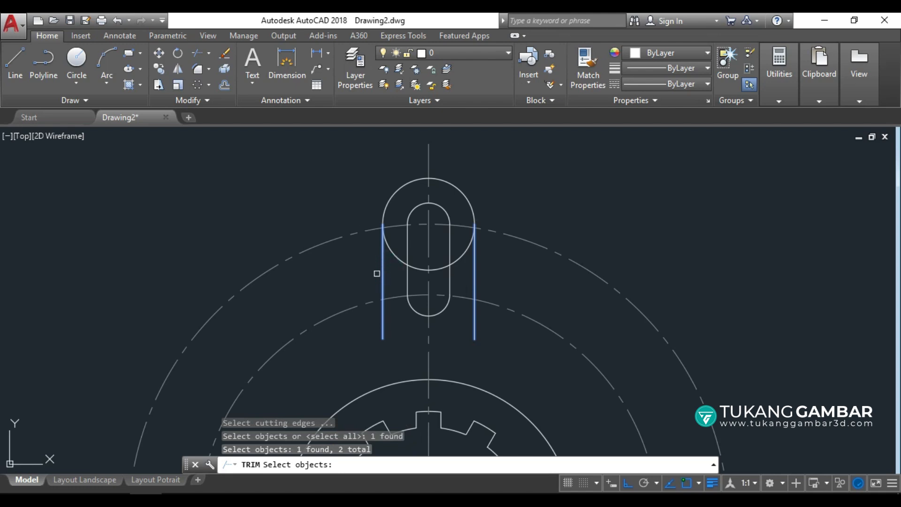
{"action": "key", "text": "Return"}
{"action": "left_click", "coordinate": [393, 250]}
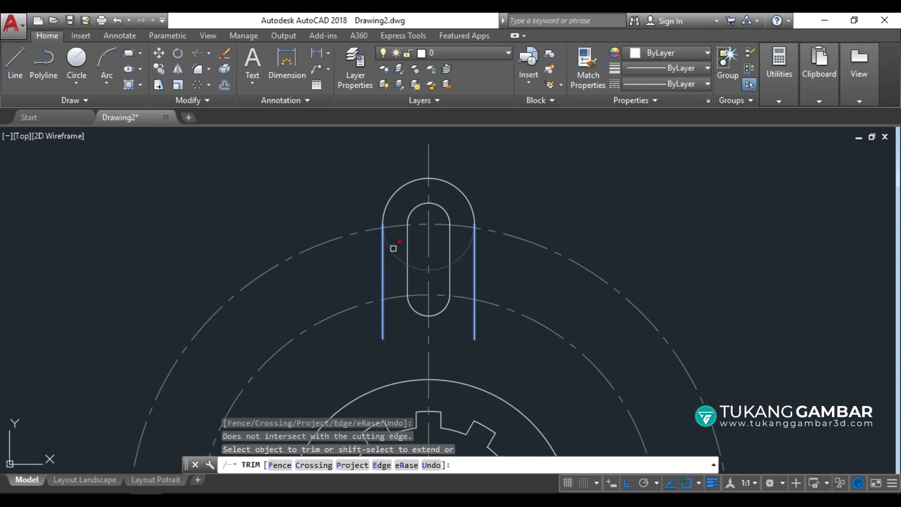
{"action": "left_click", "coordinate": [393, 250]}
{"action": "right_click", "coordinate": [348, 179]}
{"action": "left_click", "coordinate": [362, 186]}
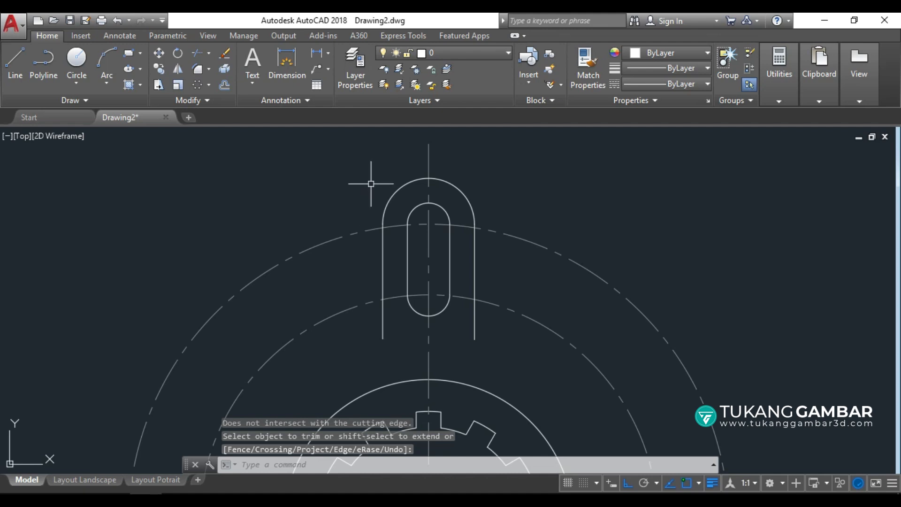
- Join the radius 13 arc and its two vertical side lines into one polyline for the arm outline
{"action": "left_click", "coordinate": [382, 217]}
{"action": "left_click", "coordinate": [383, 241]}
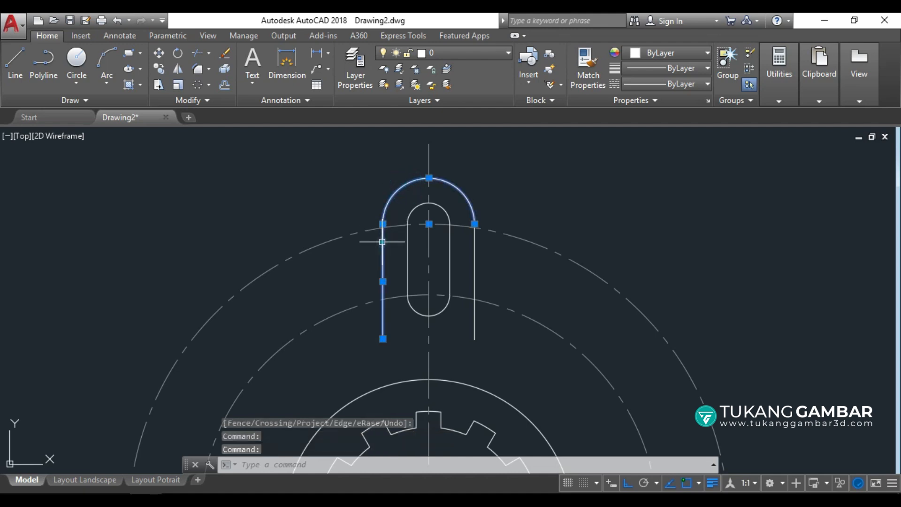
{"action": "left_click", "coordinate": [474, 243]}
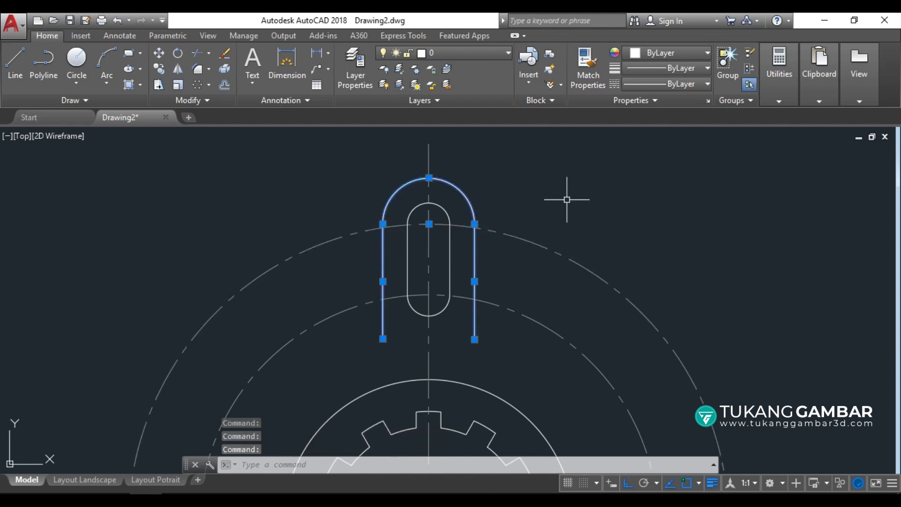
{"action": "type", "text": "J"}
{"action": "key", "text": "Return"}
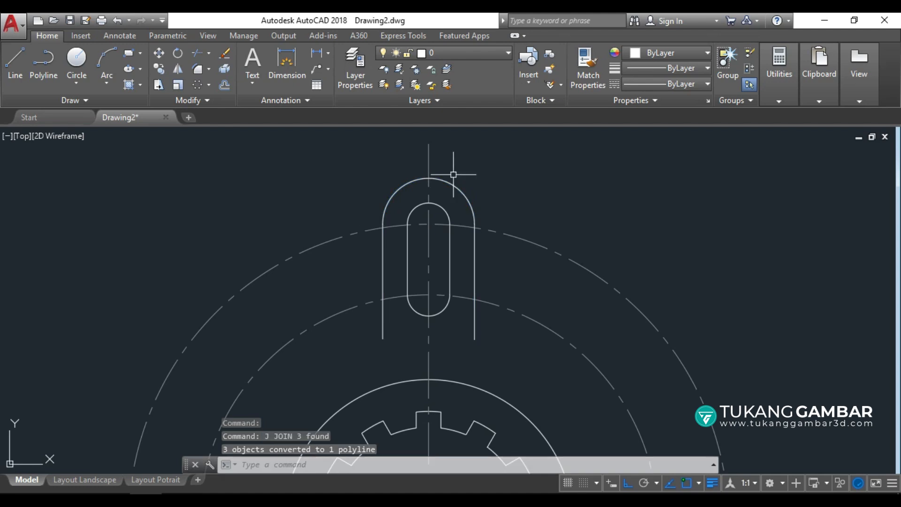
- Consult the reference image and draw a line about 117 long from the bore centre at 45° using polar tracking
{"action": "scroll", "coordinate": [460, 164], "scroll_direction": "down", "scroll_amount": 1}
{"action": "scroll", "coordinate": [479, 171], "scroll_direction": "down", "scroll_amount": 1}
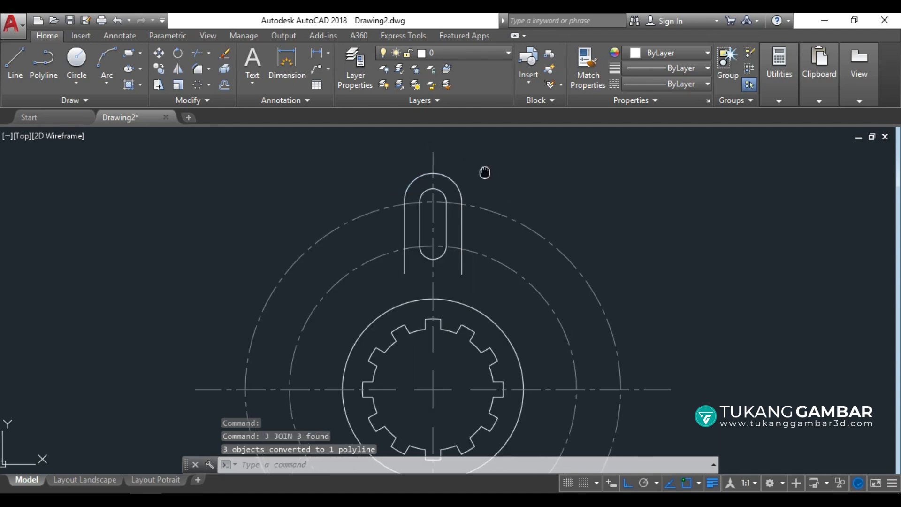
{"action": "left_click", "coordinate": [178, 500]}
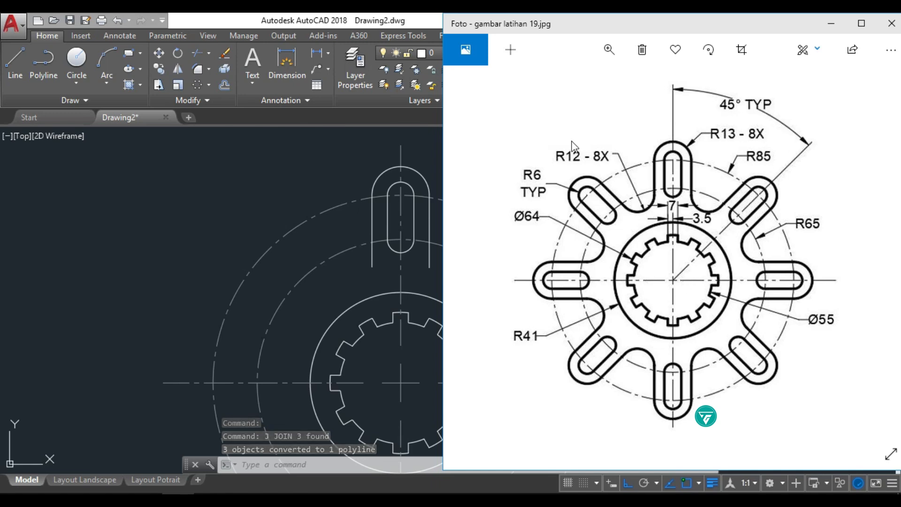
{"action": "left_click", "coordinate": [316, 167]}
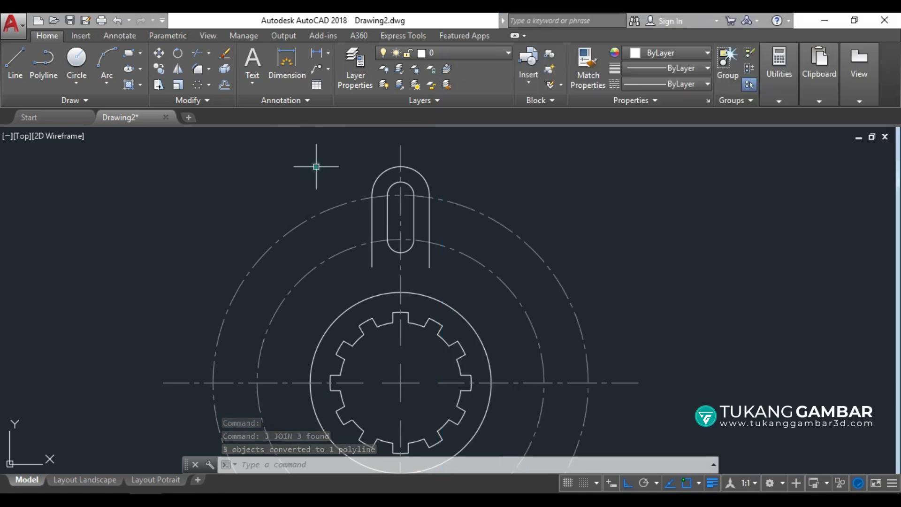
{"action": "left_click", "coordinate": [16, 60]}
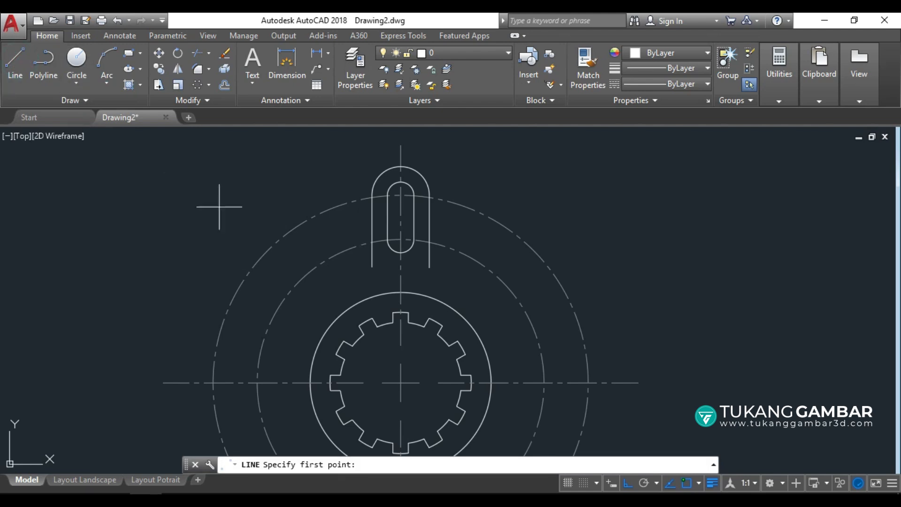
{"action": "left_click", "coordinate": [400, 382]}
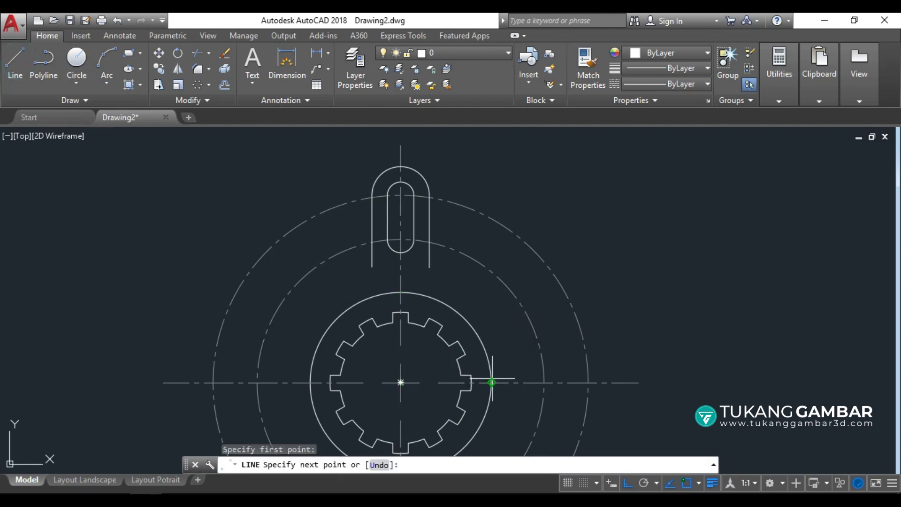
{"action": "left_click", "coordinate": [643, 483]}
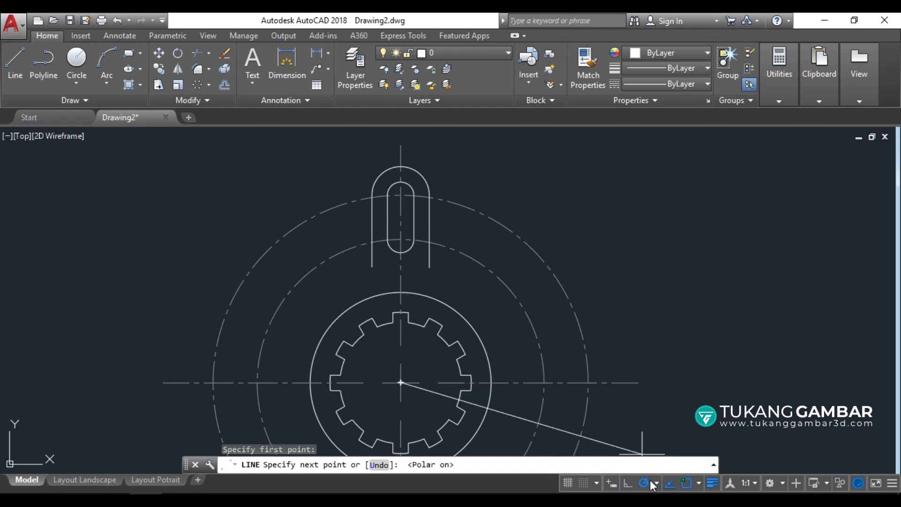
{"action": "left_click", "coordinate": [656, 482]}
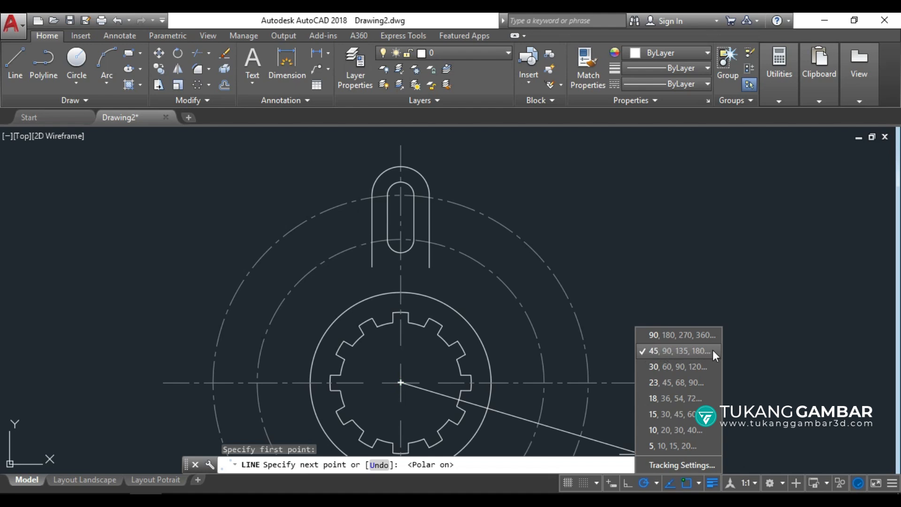
{"action": "left_click", "coordinate": [580, 230]}
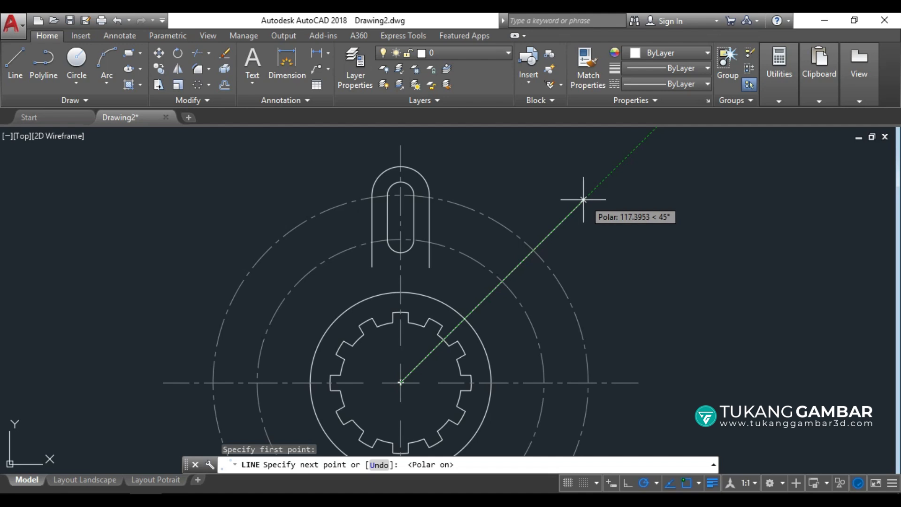
{"action": "left_click", "coordinate": [584, 199]}
{"action": "right_click", "coordinate": [623, 184]}
{"action": "left_click", "coordinate": [642, 196]}
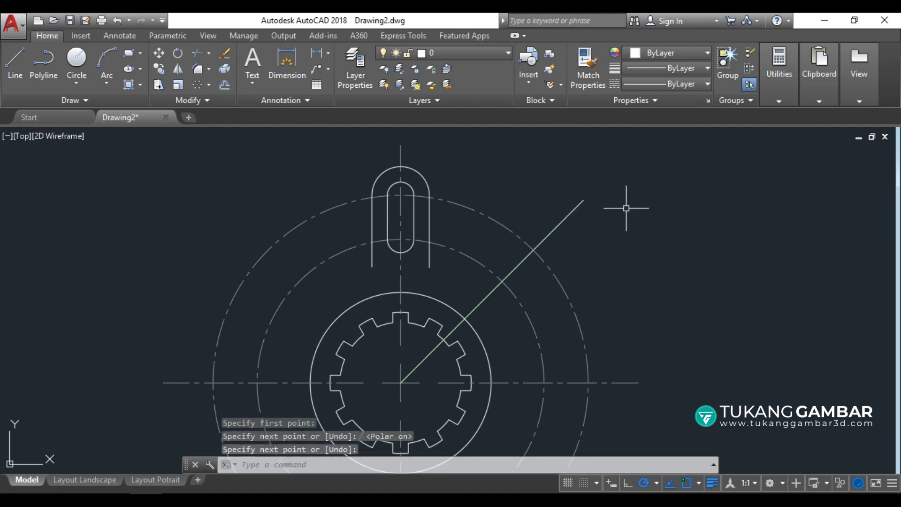
{"action": "left_click", "coordinate": [626, 188]}
{"action": "left_click", "coordinate": [552, 221]}
{"action": "key", "text": "Escape"}
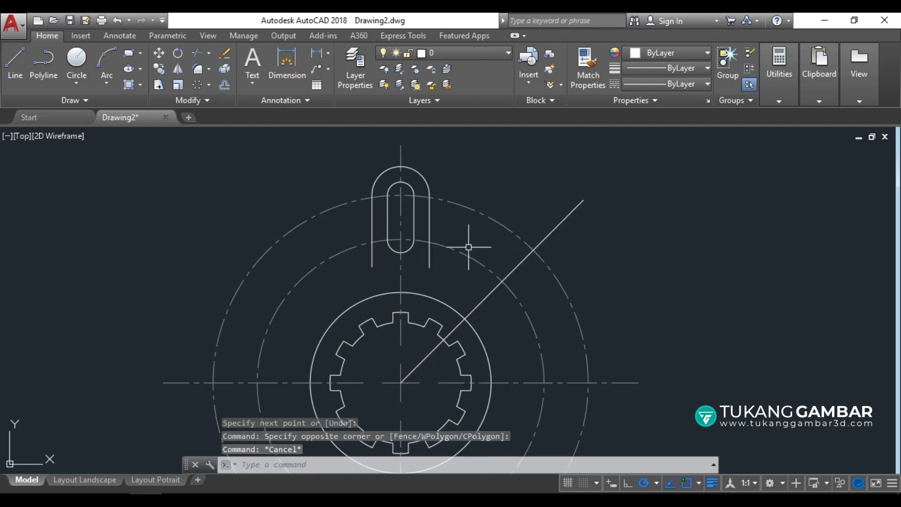
- Match the properties of the vertical centre line onto the 45° line drawn from the bore centre
{"action": "left_click", "coordinate": [584, 70]}
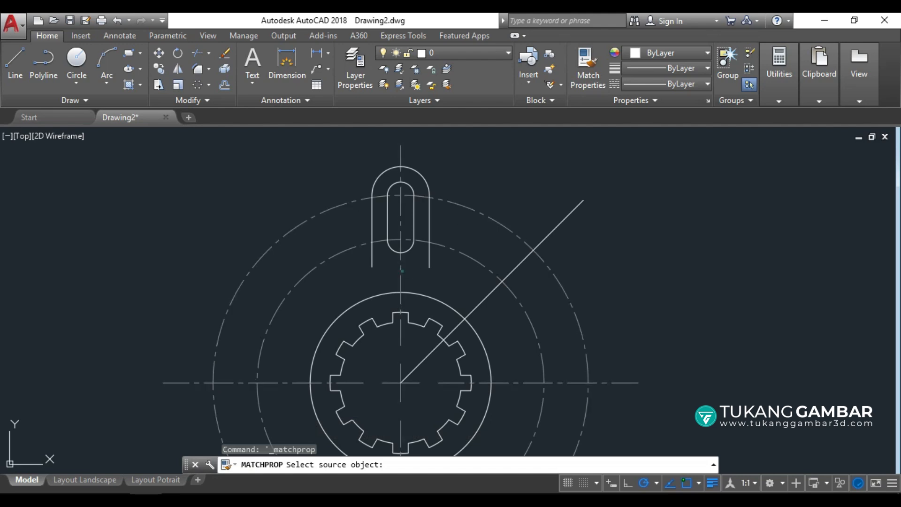
{"action": "left_click", "coordinate": [402, 272]}
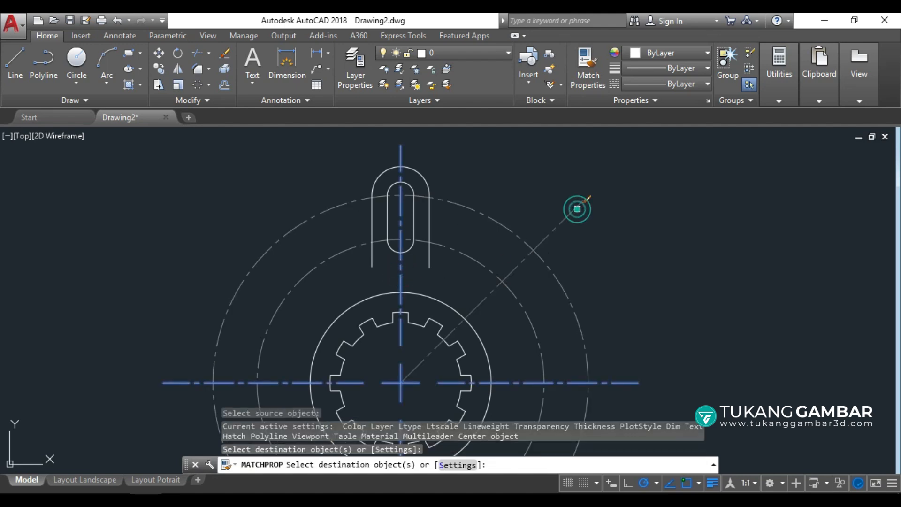
{"action": "right_click", "coordinate": [543, 163]}
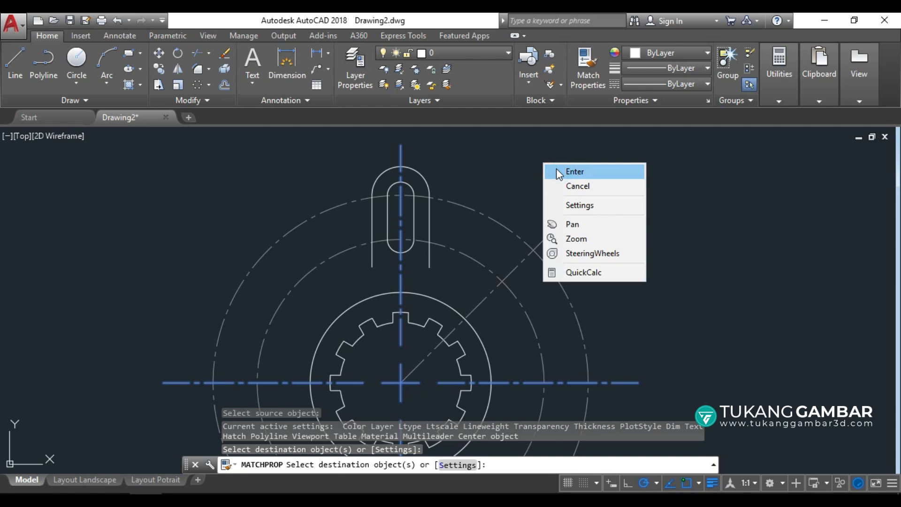
{"action": "left_click", "coordinate": [557, 171]}
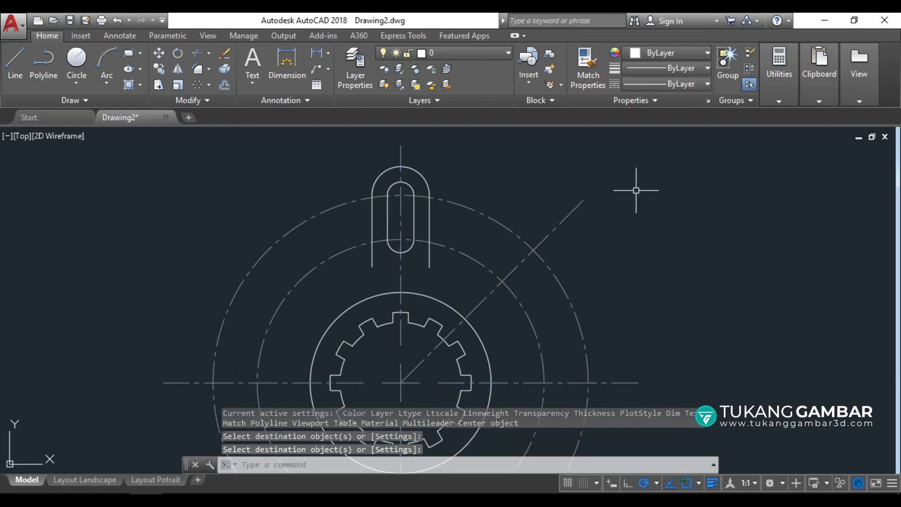
- Rotate a copy of the upright arm outline and its slot by -45° about the bore centre
{"action": "left_click", "coordinate": [356, 155]}
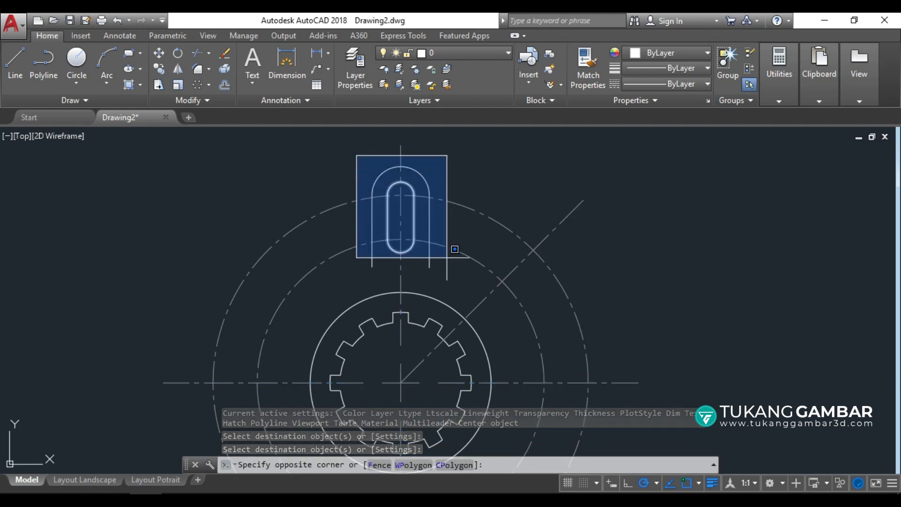
{"action": "left_click", "coordinate": [446, 276]}
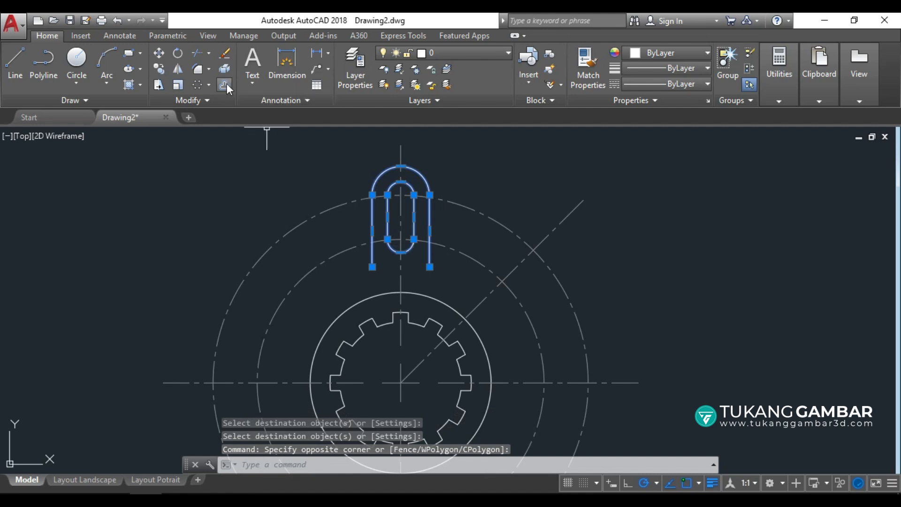
{"action": "left_click", "coordinate": [172, 54]}
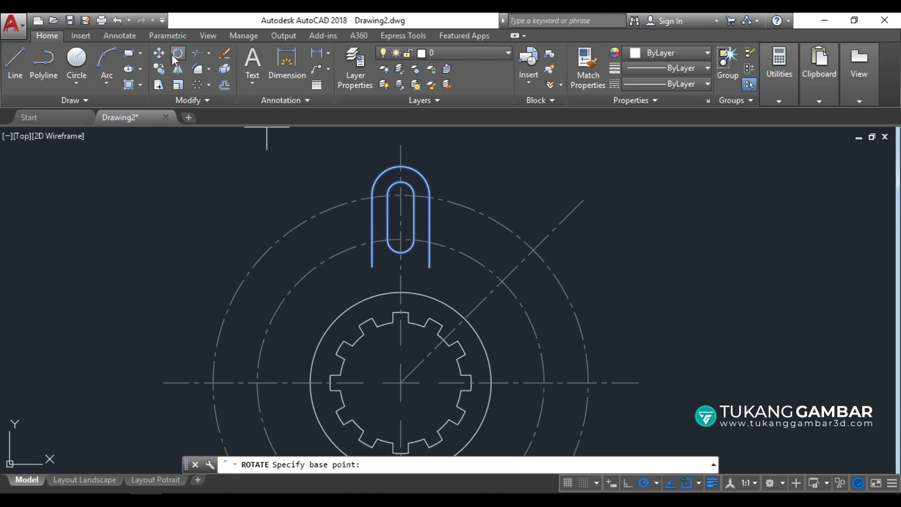
{"action": "left_click", "coordinate": [400, 383]}
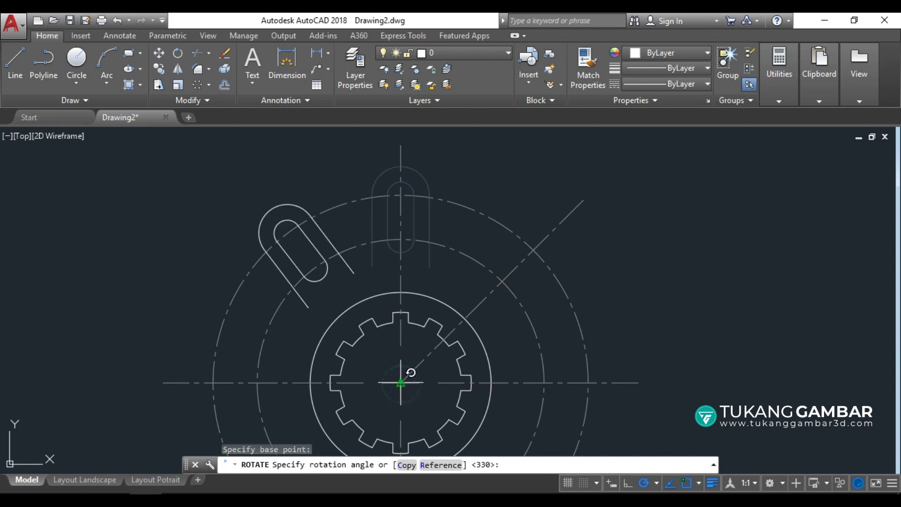
{"action": "left_click", "coordinate": [407, 464]}
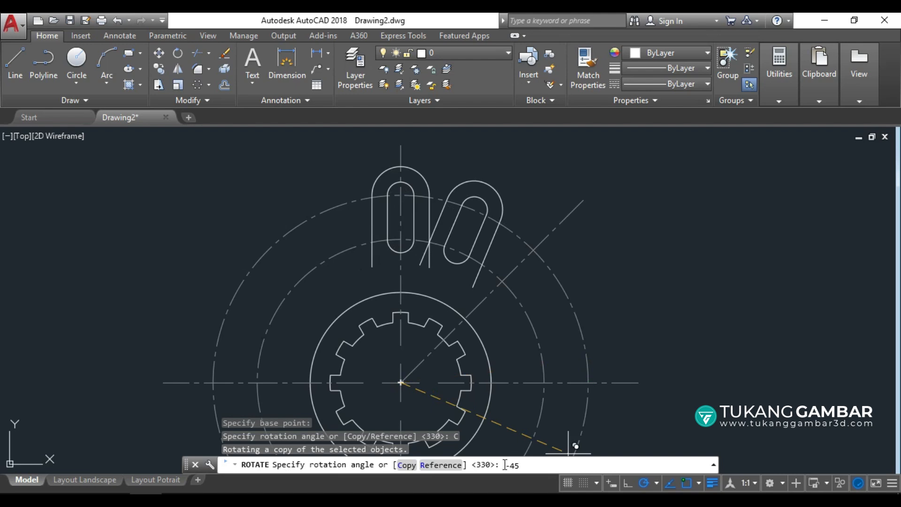
{"action": "key", "text": "Return"}
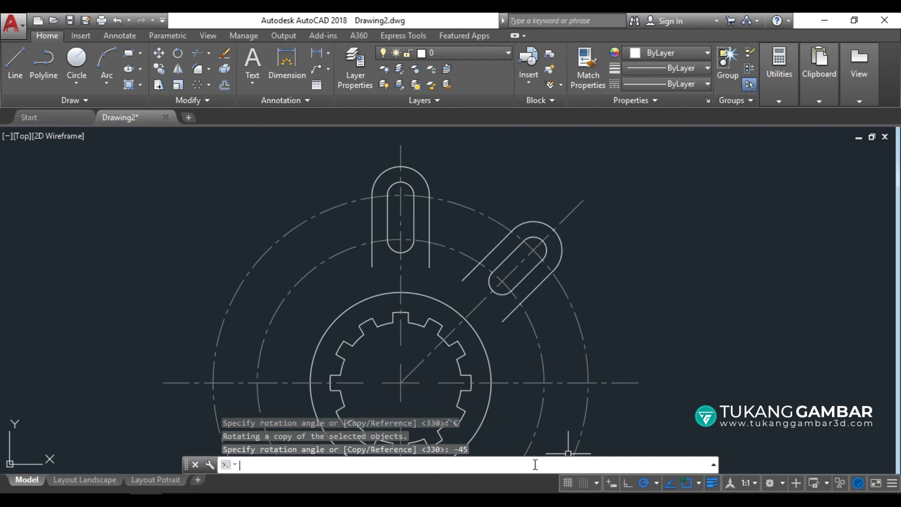
- Consult the reference image and fillet the facing side lines of the vertical and 45° arms with radius 12
{"action": "scroll", "coordinate": [429, 248], "scroll_direction": "up", "scroll_amount": 3}
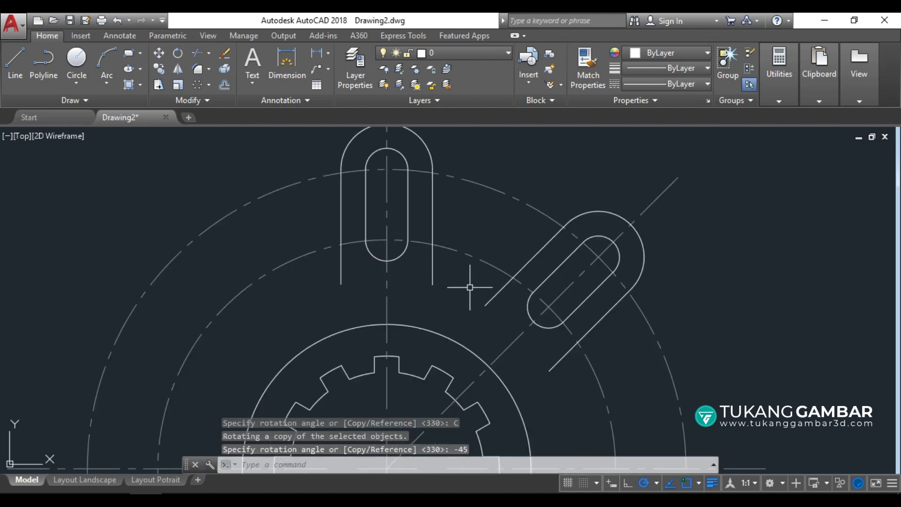
{"action": "scroll", "coordinate": [469, 293], "scroll_direction": "down", "scroll_amount": 3}
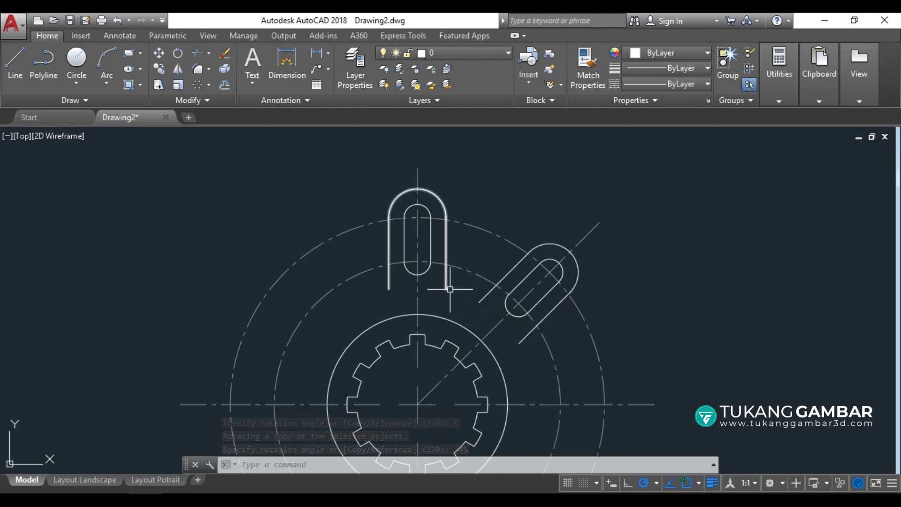
{"action": "key", "text": "alt+Tab"}
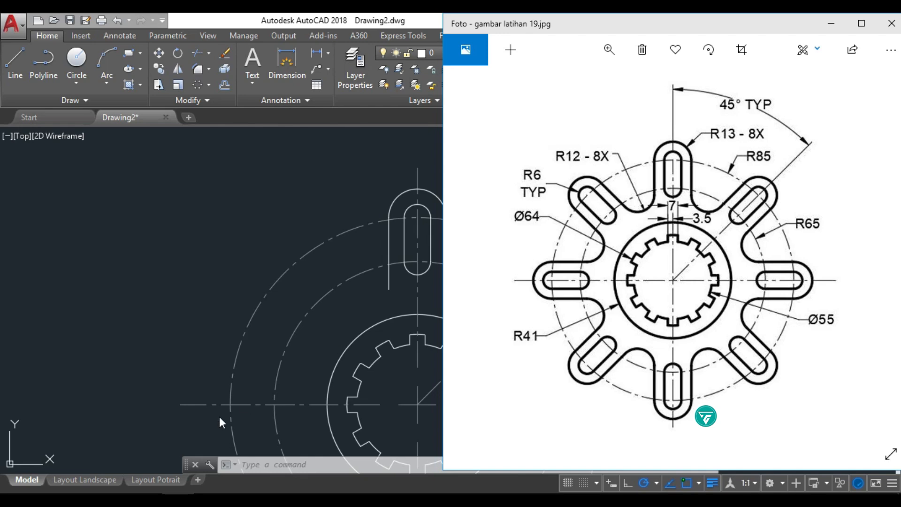
{"action": "key", "text": "alt+Tab"}
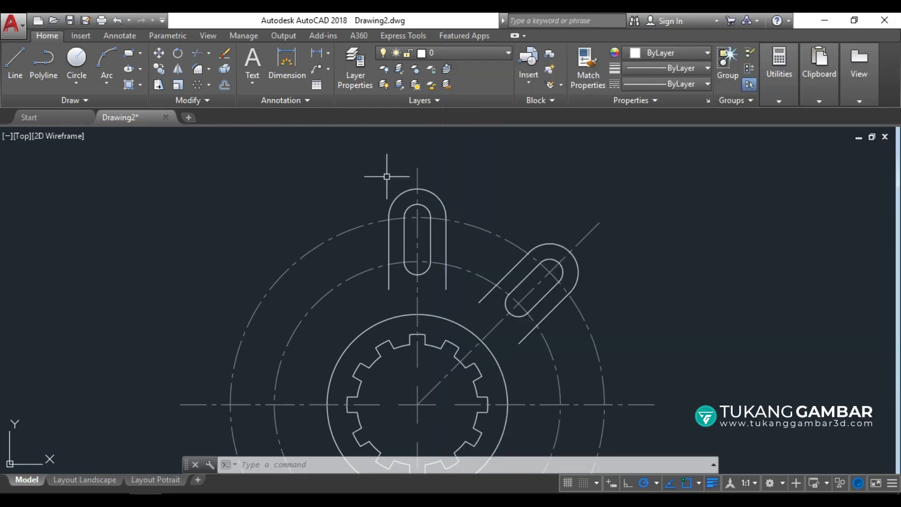
{"action": "left_click", "coordinate": [207, 69]}
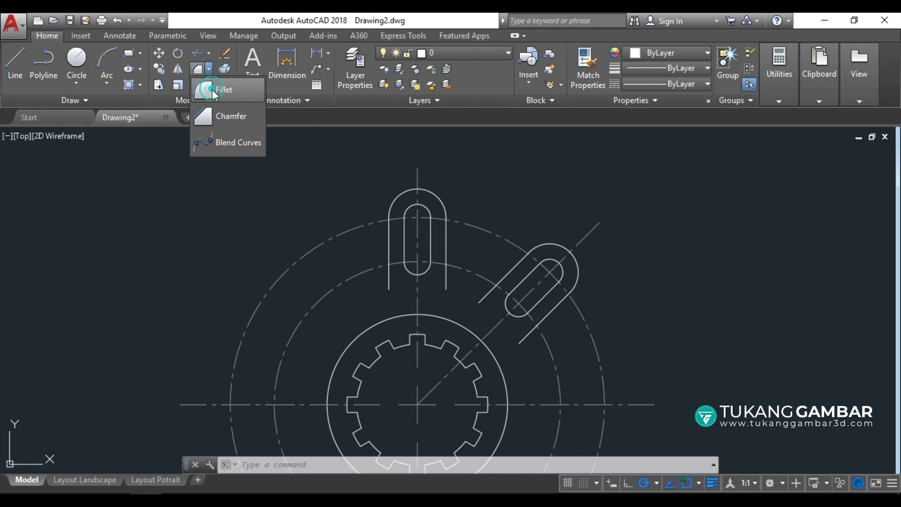
{"action": "left_click", "coordinate": [213, 89]}
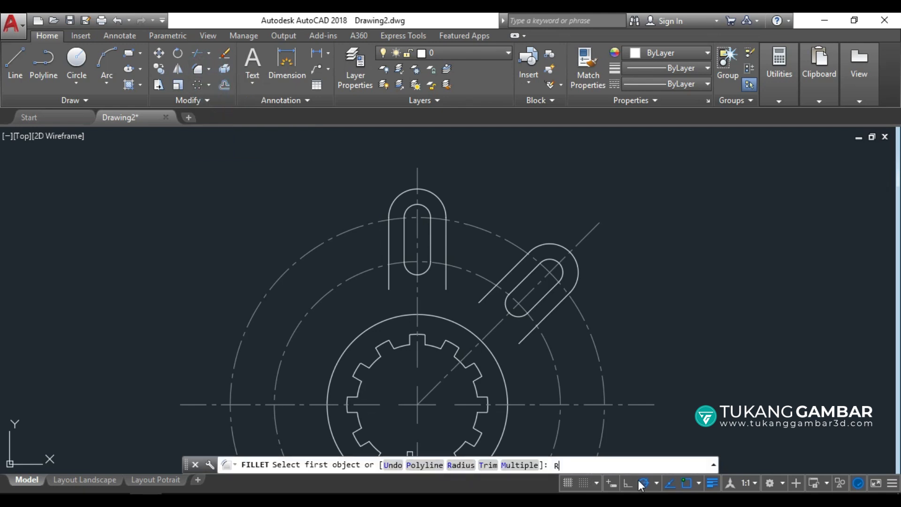
{"action": "type", "text": "R"}
{"action": "key", "text": "Return"}
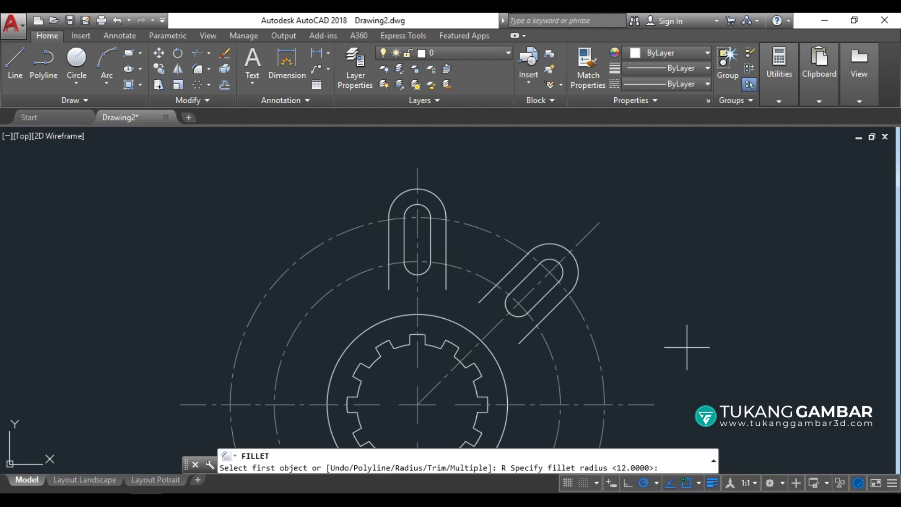
{"action": "key", "text": "Return"}
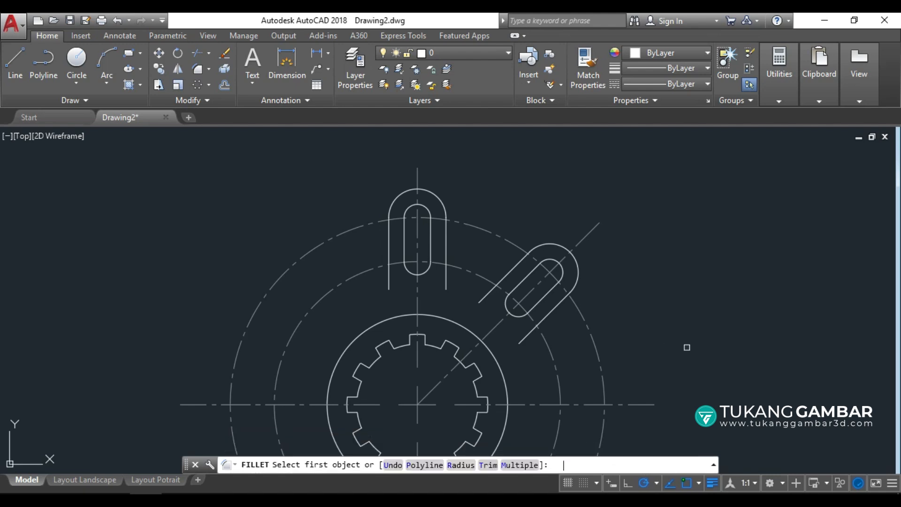
{"action": "left_click", "coordinate": [444, 284]}
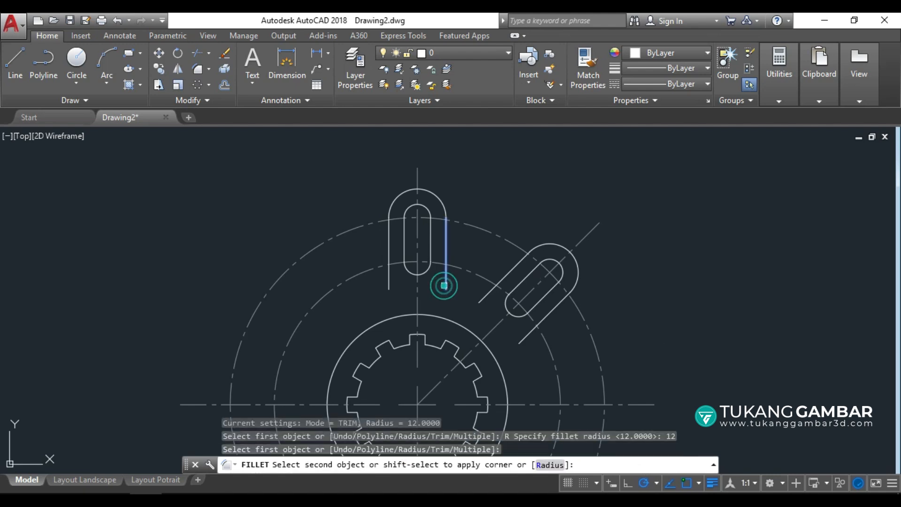
{"action": "left_click", "coordinate": [481, 299]}
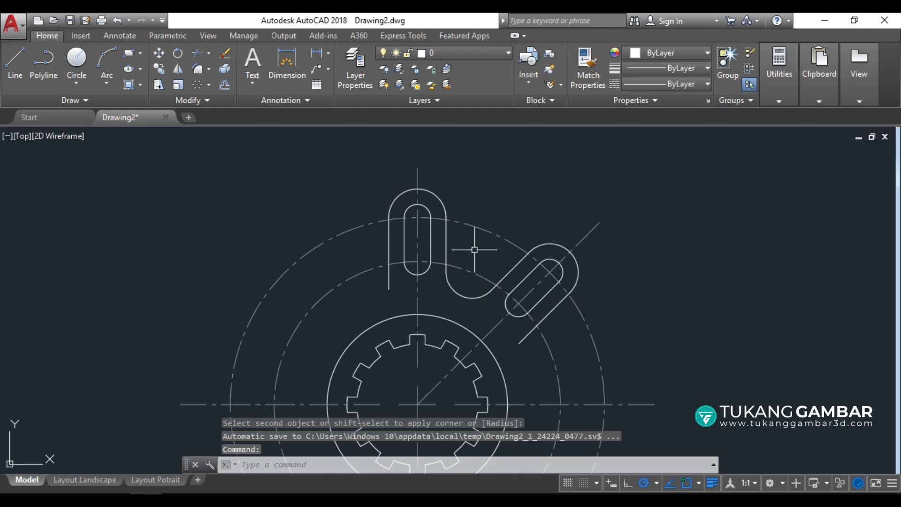
- Trim off the outer halves of both arms and slots, using the vertical and 45° centre lines as cutting edges
{"action": "scroll", "coordinate": [481, 201], "scroll_direction": "up", "scroll_amount": 2}
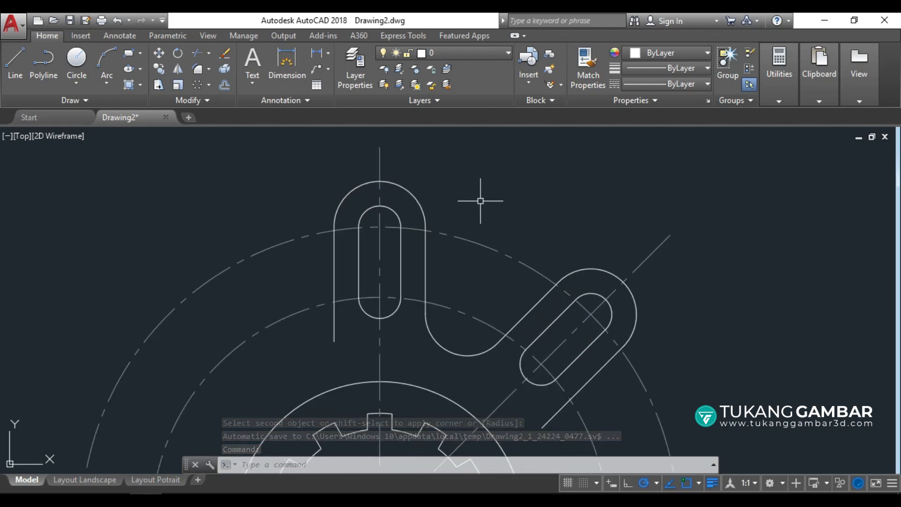
{"action": "type", "text": "T"}
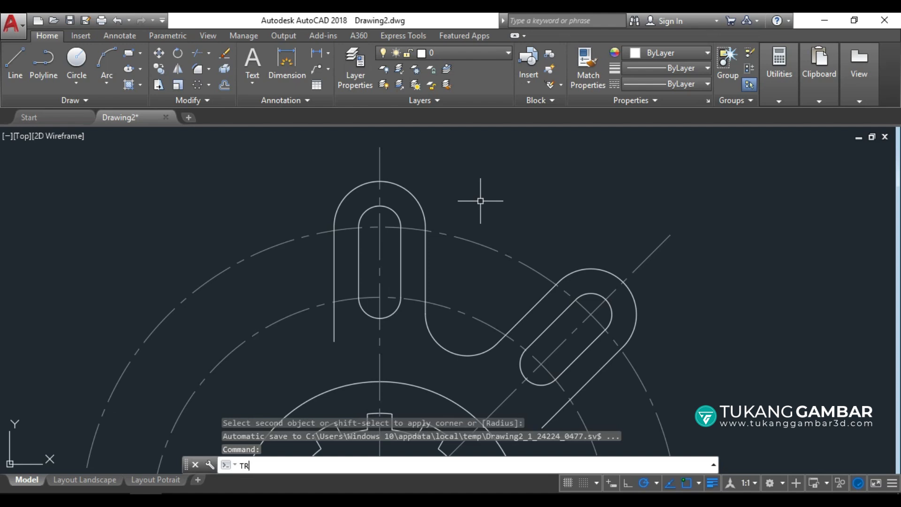
{"action": "type", "text": "R"}
{"action": "key", "text": "Return"}
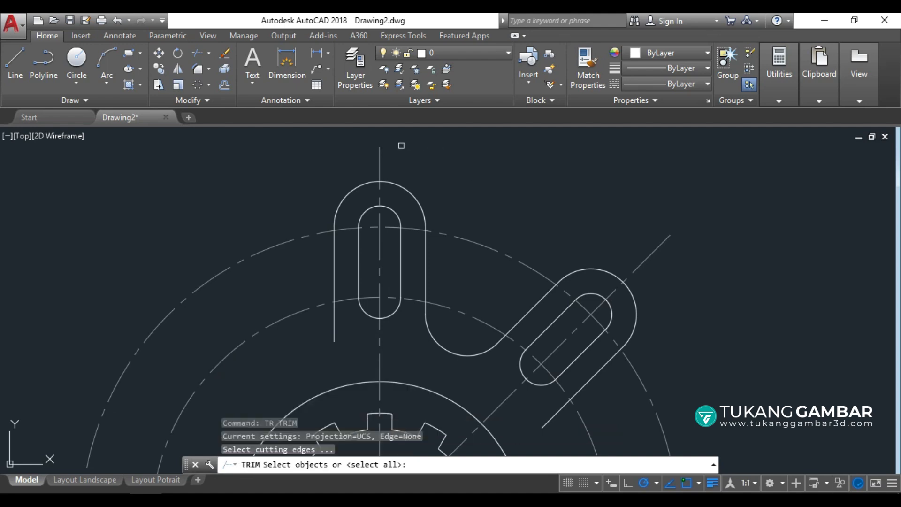
{"action": "left_click", "coordinate": [379, 150]}
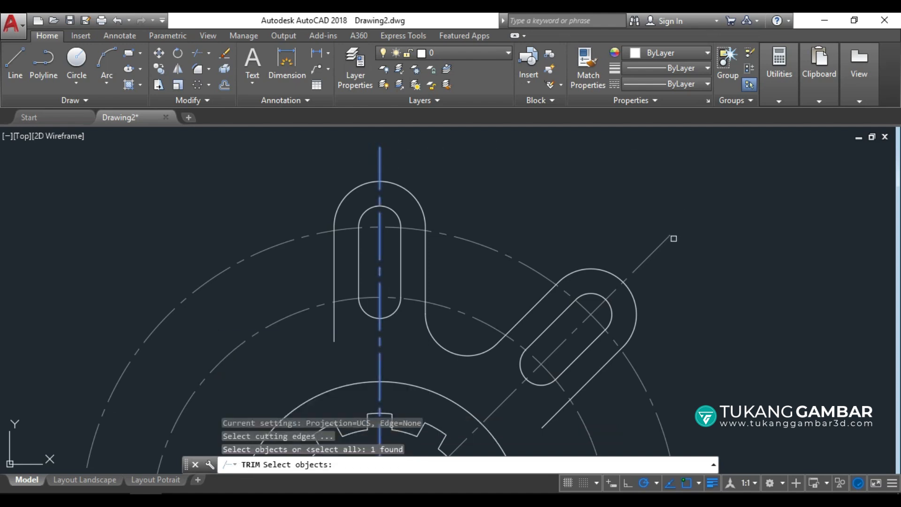
{"action": "left_click", "coordinate": [667, 239]}
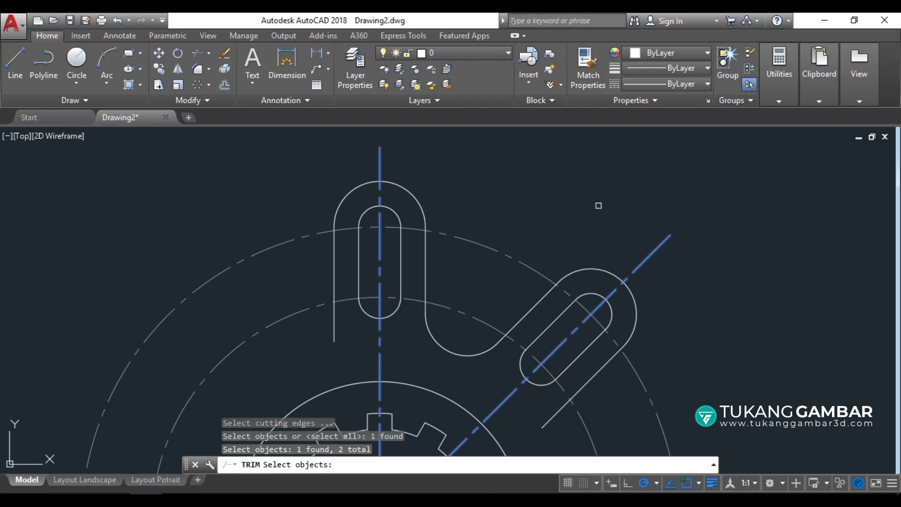
{"action": "key", "text": "Return"}
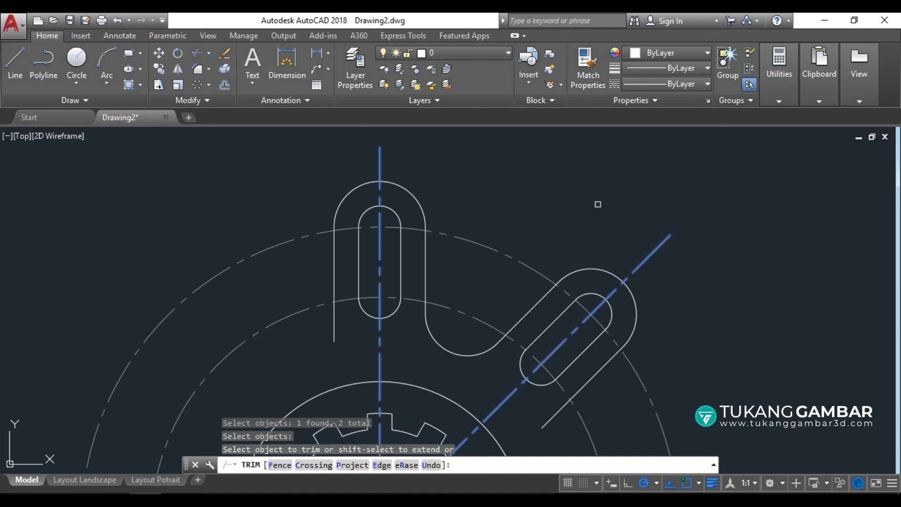
{"action": "left_click", "coordinate": [346, 189]}
{"action": "left_click", "coordinate": [366, 210]}
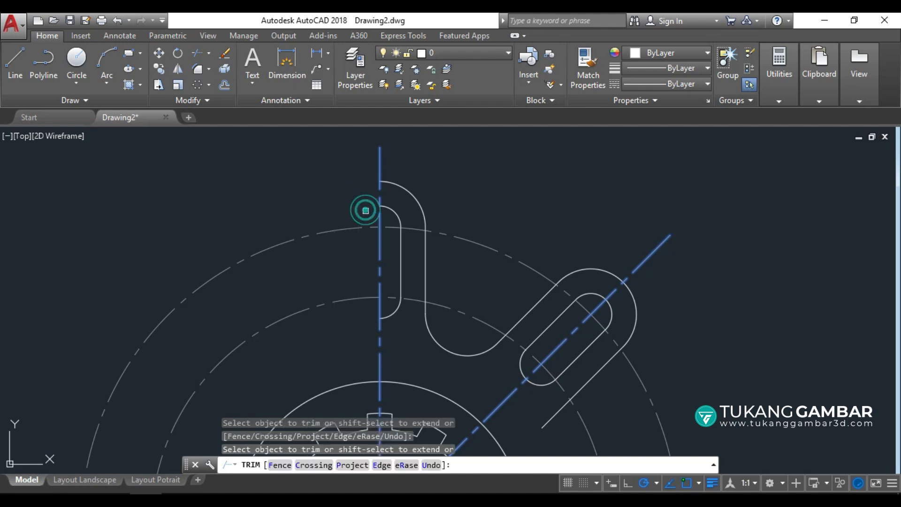
{"action": "double_click", "coordinate": [639, 308]}
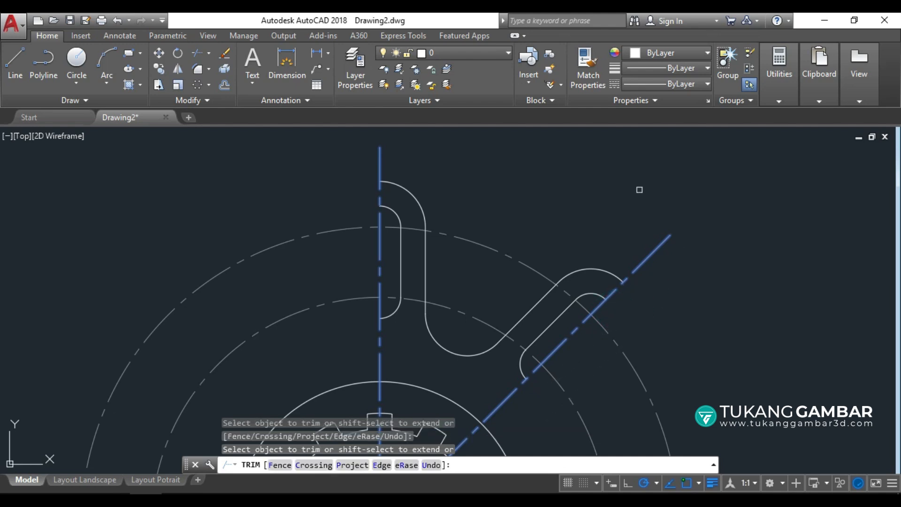
{"action": "right_click", "coordinate": [613, 188]}
{"action": "left_click", "coordinate": [650, 199]}
{"action": "scroll", "coordinate": [511, 174], "scroll_direction": "down", "scroll_amount": 2}
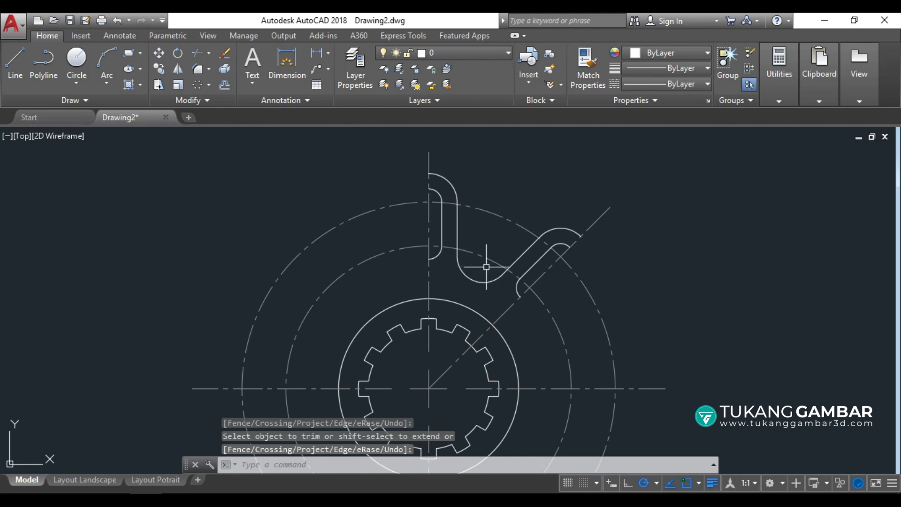
{"action": "left_click", "coordinate": [629, 205]}
{"action": "left_click", "coordinate": [583, 203]}
{"action": "left_click", "coordinate": [456, 158]}
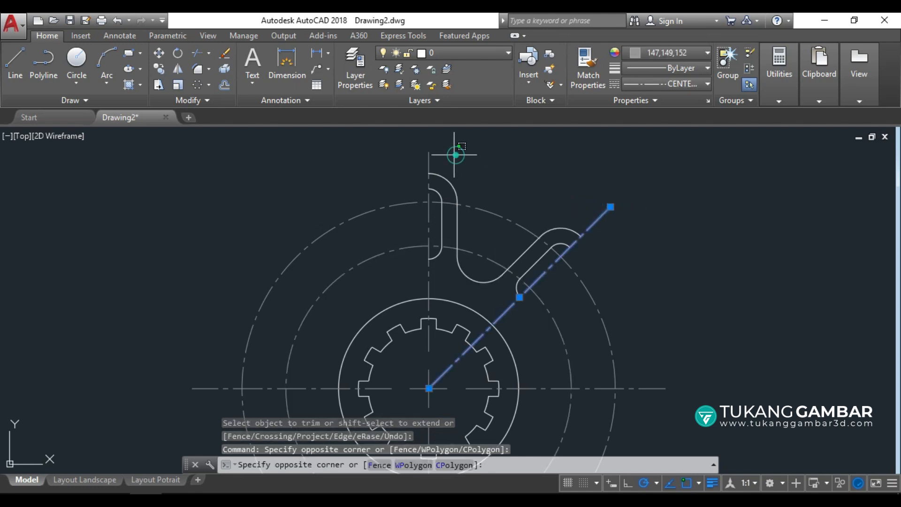
{"action": "left_click", "coordinate": [396, 160]}
{"action": "key", "text": "Escape"}
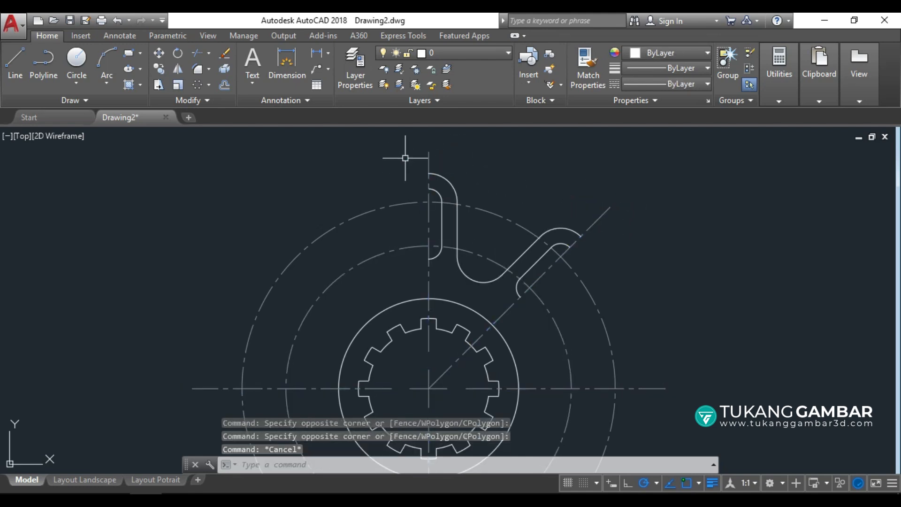
- Polar-array the trimmed half-arm outline and slot segment about the bore centre with 8 items over 360°
{"action": "left_click", "coordinate": [588, 302]}
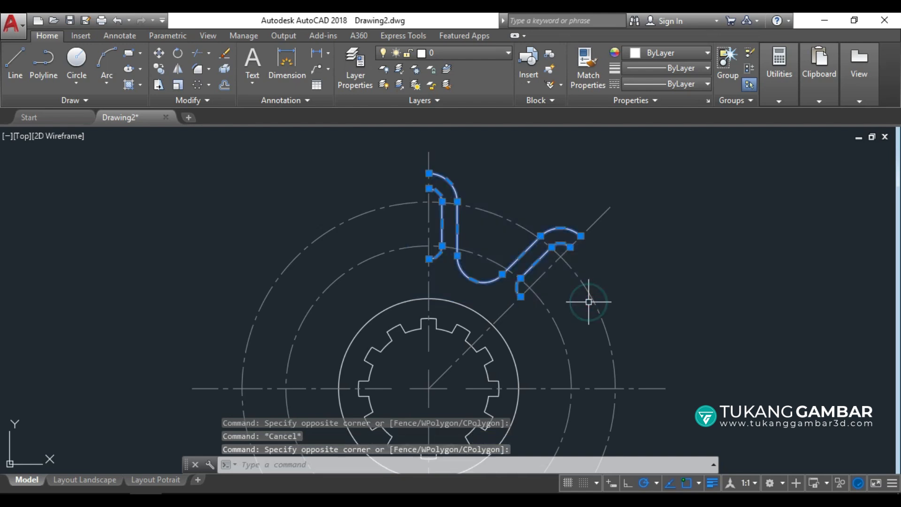
{"action": "left_click", "coordinate": [211, 86]}
{"action": "left_click", "coordinate": [233, 159]}
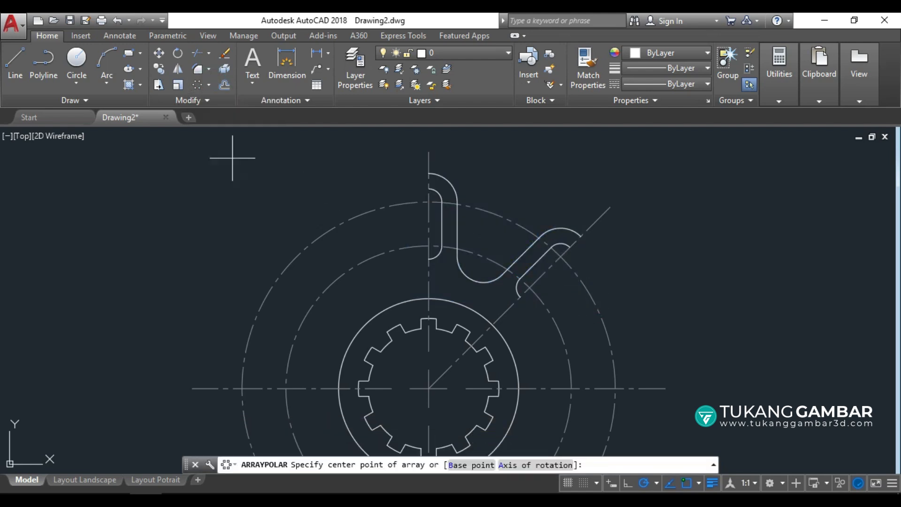
{"action": "scroll", "coordinate": [317, 163], "scroll_direction": "down", "scroll_amount": 2}
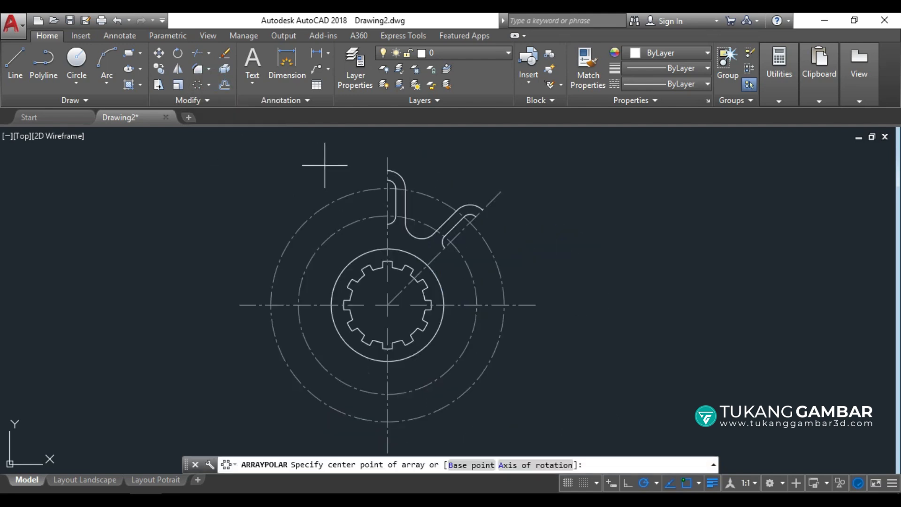
{"action": "left_click", "coordinate": [388, 305]}
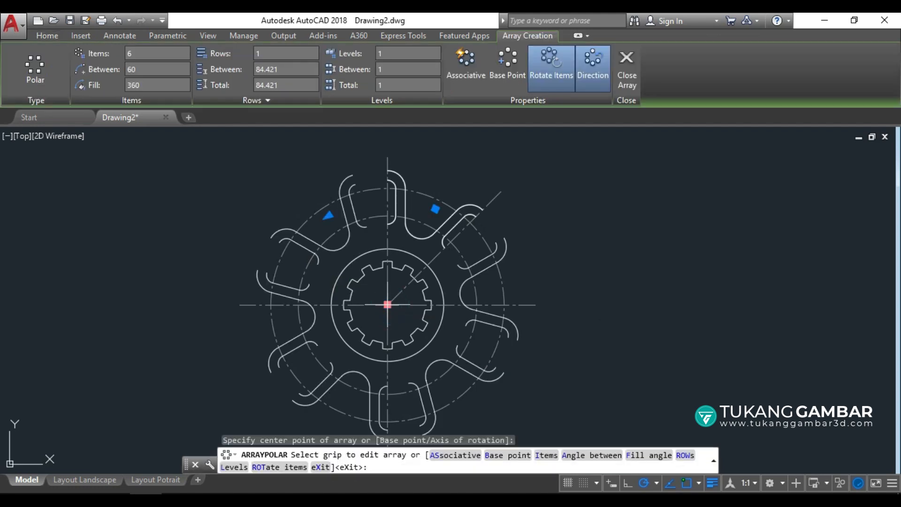
{"action": "left_click", "coordinate": [138, 55]}
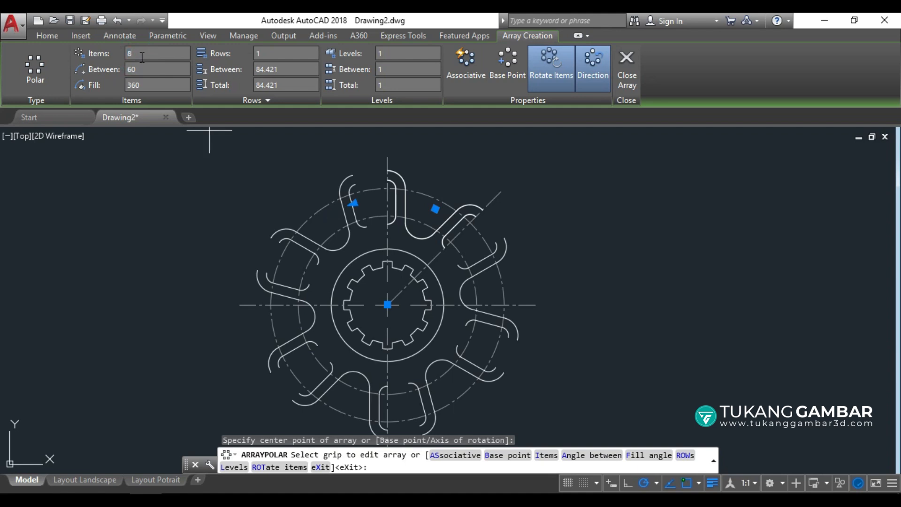
{"action": "type", "text": "8"}
{"action": "key", "text": "Return"}
{"action": "middle_click_drag", "start_coordinate": [371, 237], "coordinate": [387, 209]}
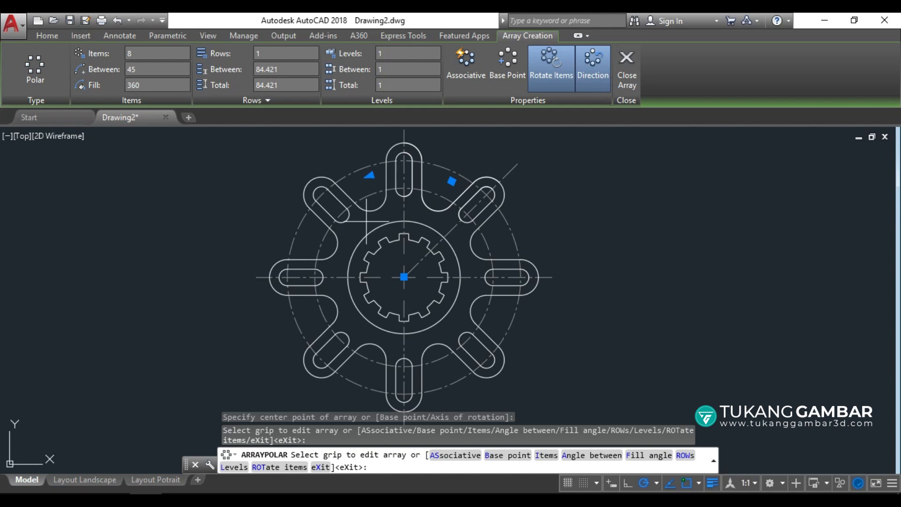
{"action": "left_click", "coordinate": [627, 70]}
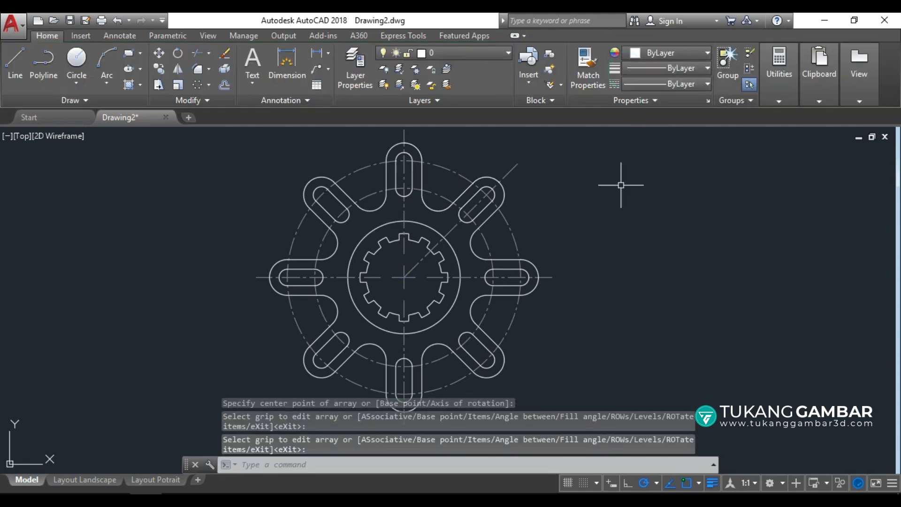
- Select the entire part with its centre circles and 45° line and set the lineweight to 0.30 mm
{"action": "middle_click_drag", "start_coordinate": [557, 244], "coordinate": [585, 243]}
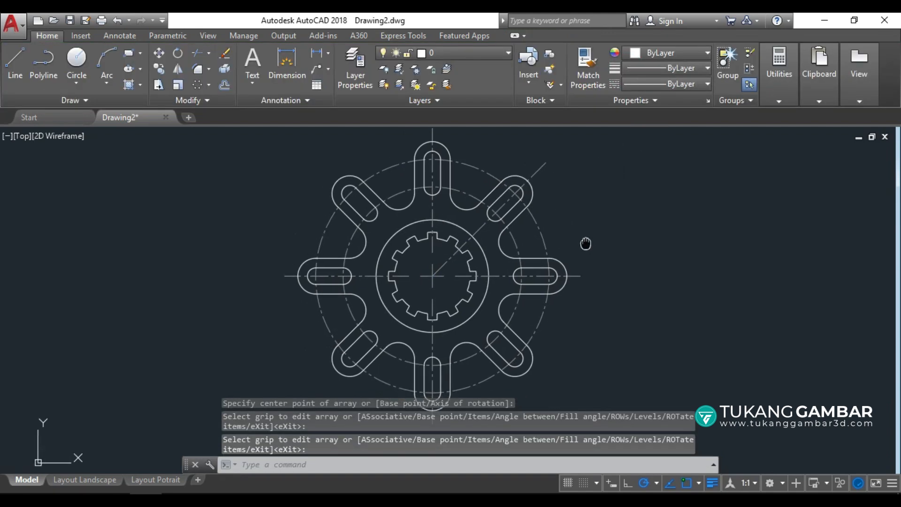
{"action": "scroll", "coordinate": [539, 245], "scroll_direction": "down", "scroll_amount": 2}
{"action": "left_click", "coordinate": [379, 160]}
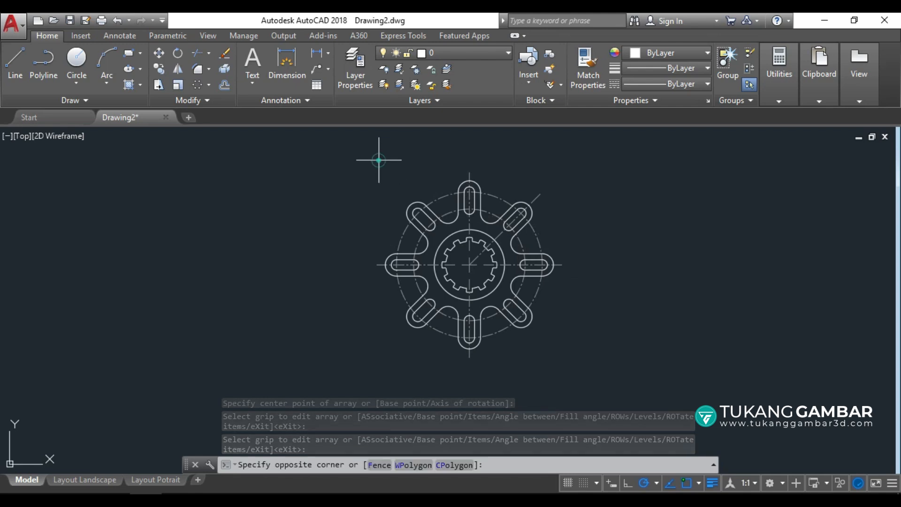
{"action": "left_click", "coordinate": [626, 382]}
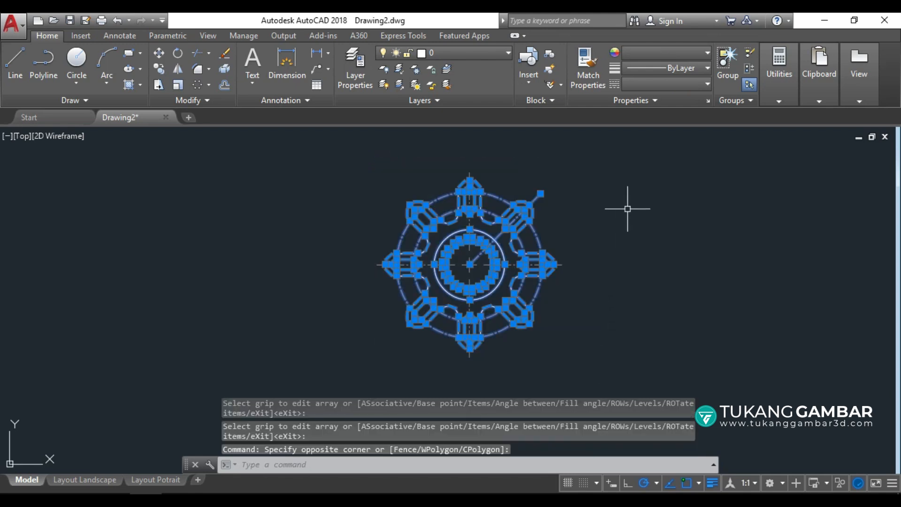
{"action": "left_click", "coordinate": [694, 86]}
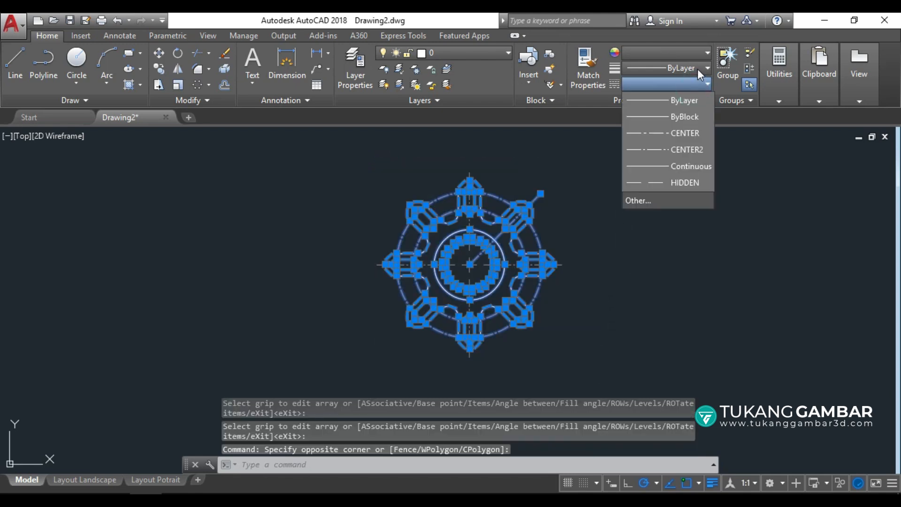
{"action": "left_click", "coordinate": [697, 69]}
{"action": "left_click", "coordinate": [701, 68]}
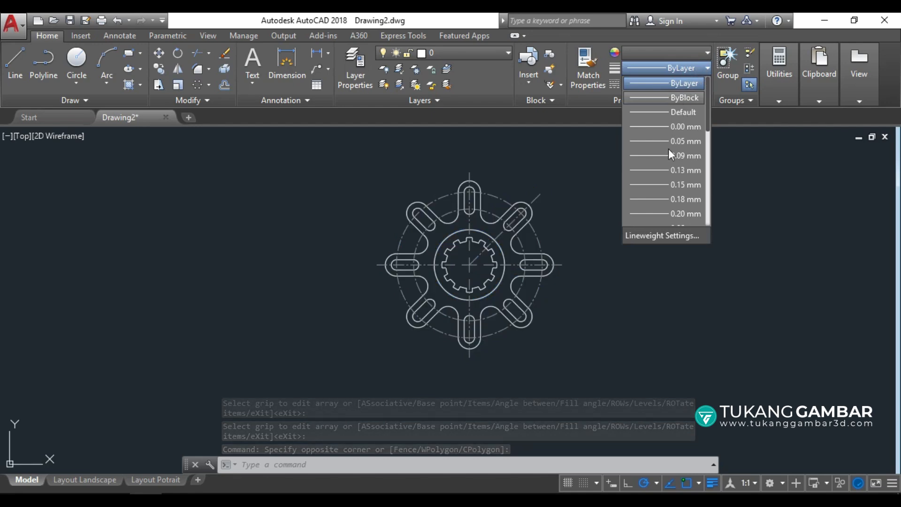
{"action": "scroll", "coordinate": [655, 173], "scroll_direction": "down", "scroll_amount": 1}
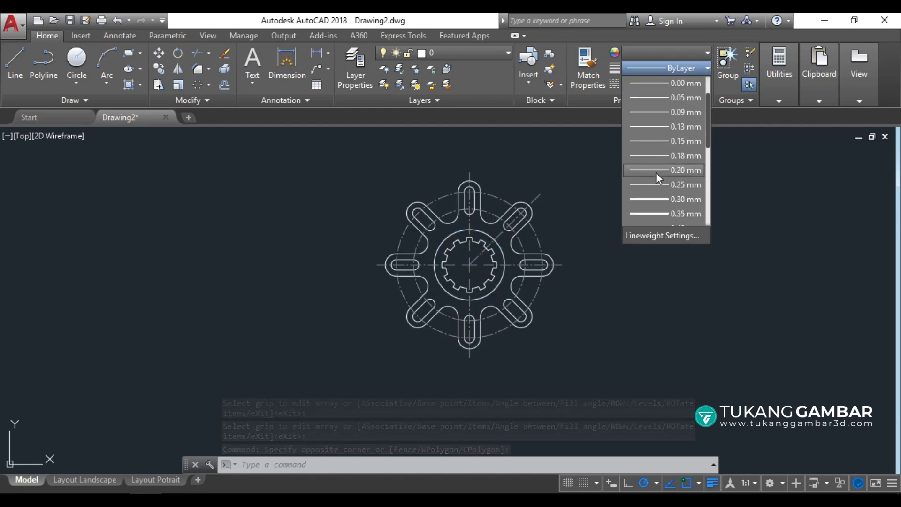
{"action": "left_click", "coordinate": [657, 200]}
{"action": "key", "text": "Escape"}
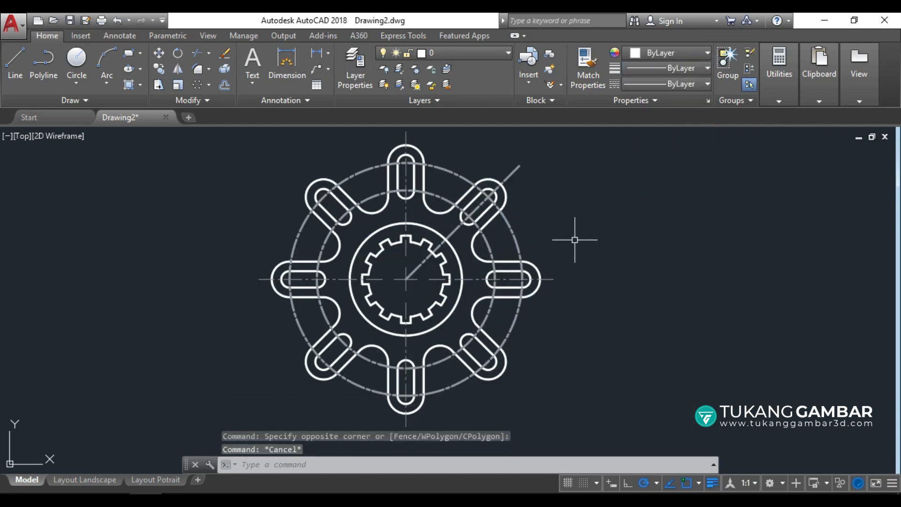
- Set the lineweight of both dash-dot circles and the horizontal, vertical and 45° centre lines to 0.25 mm
{"action": "scroll", "coordinate": [525, 230], "scroll_direction": "up", "scroll_amount": 4}
{"action": "left_click", "coordinate": [501, 140]}
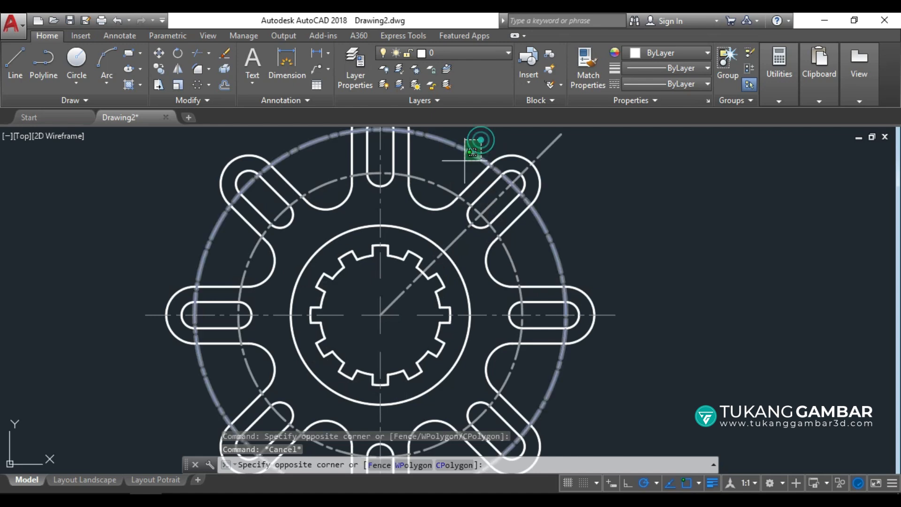
{"action": "left_click", "coordinate": [447, 189]}
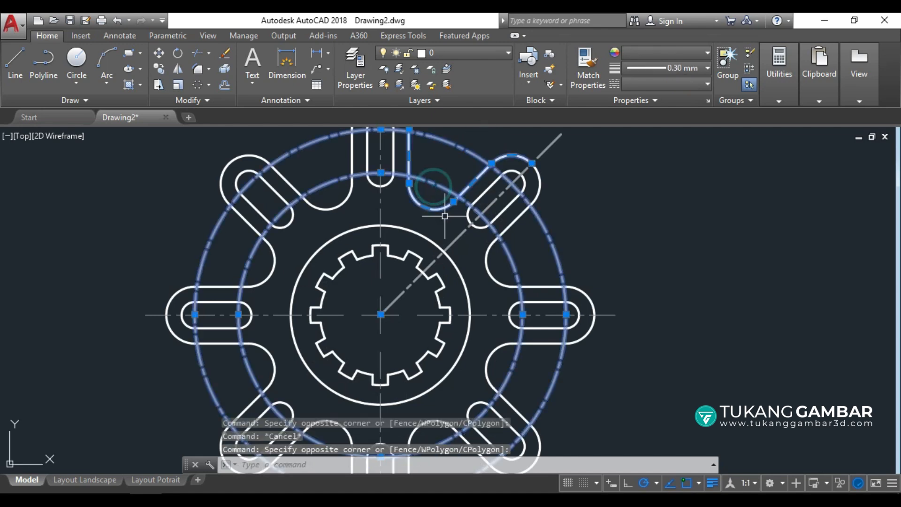
{"action": "left_click", "coordinate": [452, 239]}
{"action": "left_click", "coordinate": [420, 316]}
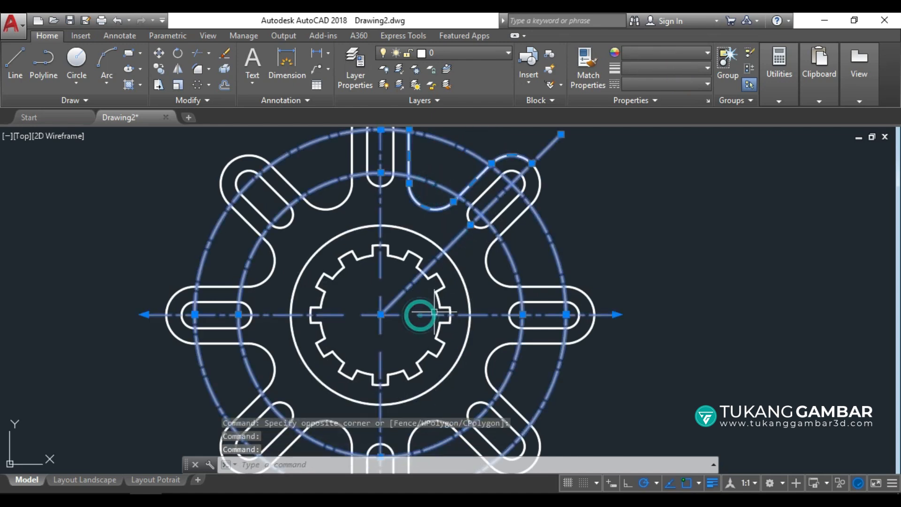
{"action": "scroll", "coordinate": [444, 310], "scroll_direction": "down", "scroll_amount": 2}
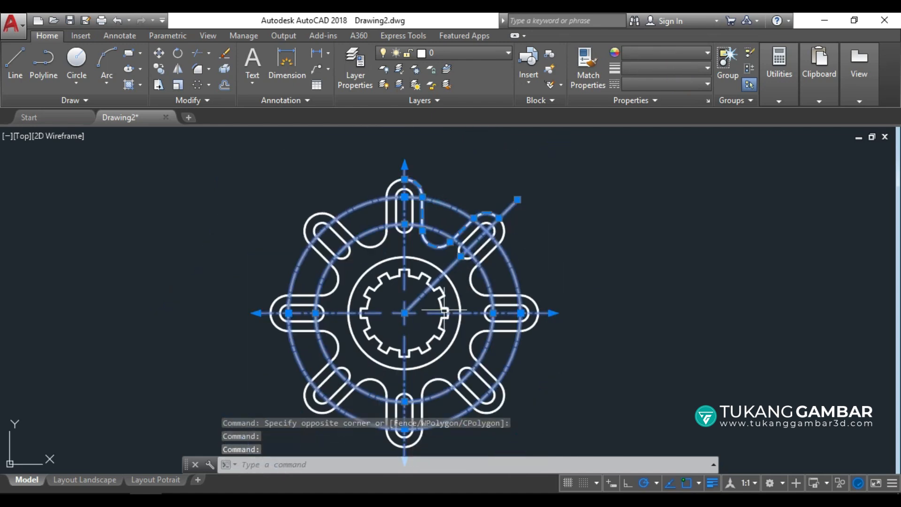
{"action": "left_click", "coordinate": [677, 68]}
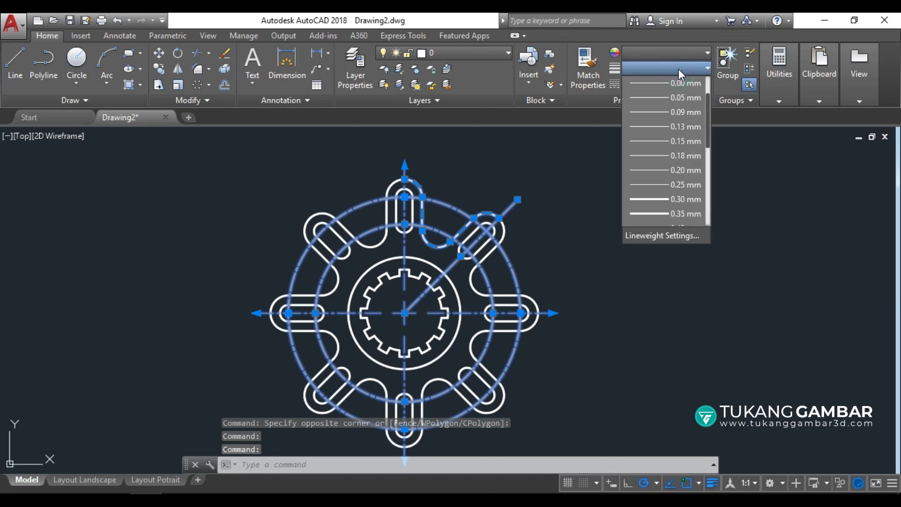
{"action": "left_click", "coordinate": [677, 185]}
{"action": "key", "text": "Escape"}
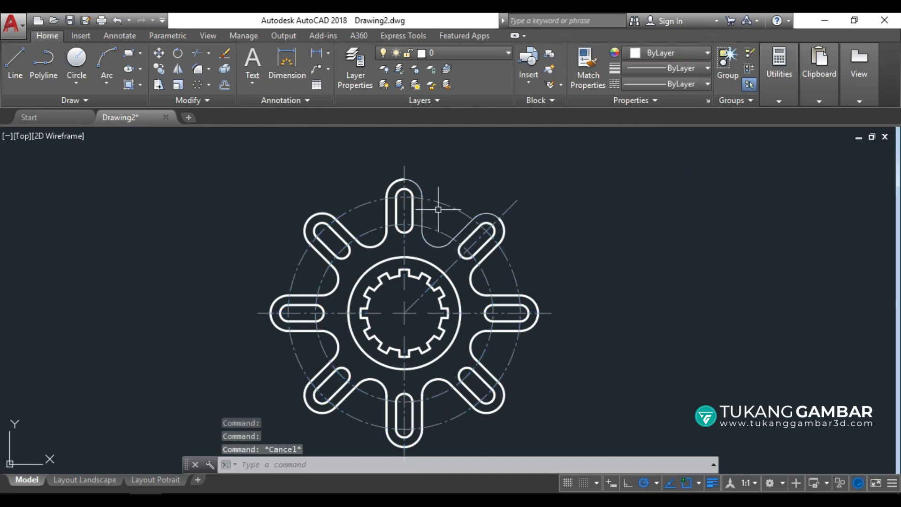
- Set the lineweight of the outline segment between the vertical and 45° arms to 0.30 mm
{"action": "scroll", "coordinate": [429, 197], "scroll_direction": "up", "scroll_amount": 2}
{"action": "left_click", "coordinate": [422, 192]}
{"action": "mouse_move", "coordinate": [416, 186]}
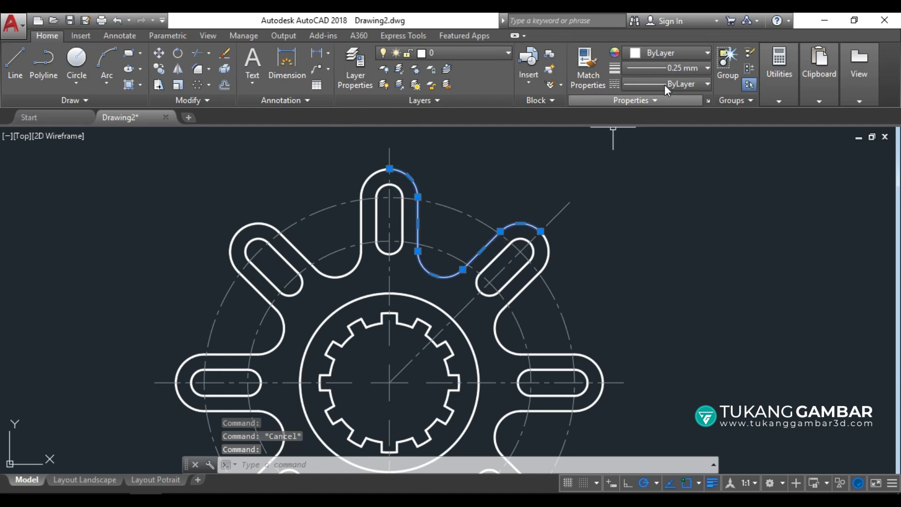
{"action": "left_click", "coordinate": [680, 69]}
{"action": "left_click", "coordinate": [671, 112]}
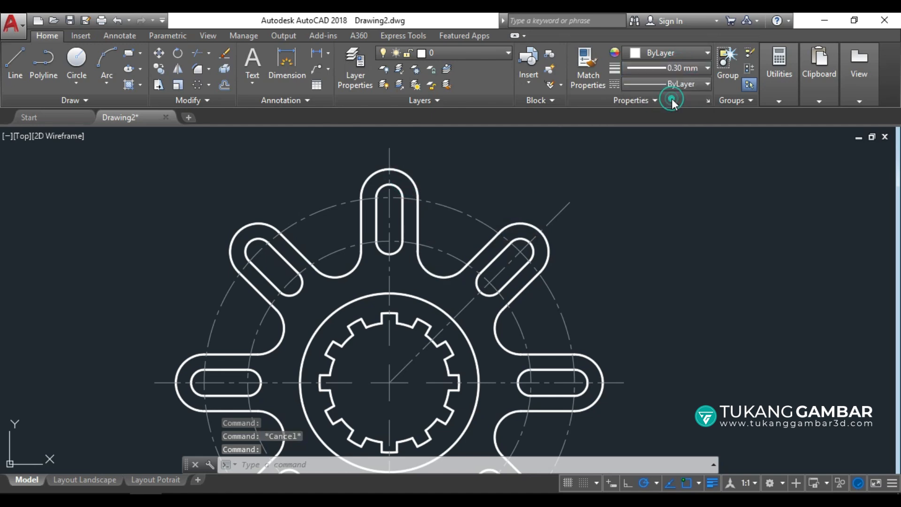
{"action": "key", "text": "Escape"}
- Select the whole part and join its connected outline, slot and bore segments into polylines
{"action": "scroll", "coordinate": [549, 174], "scroll_direction": "down", "scroll_amount": 2}
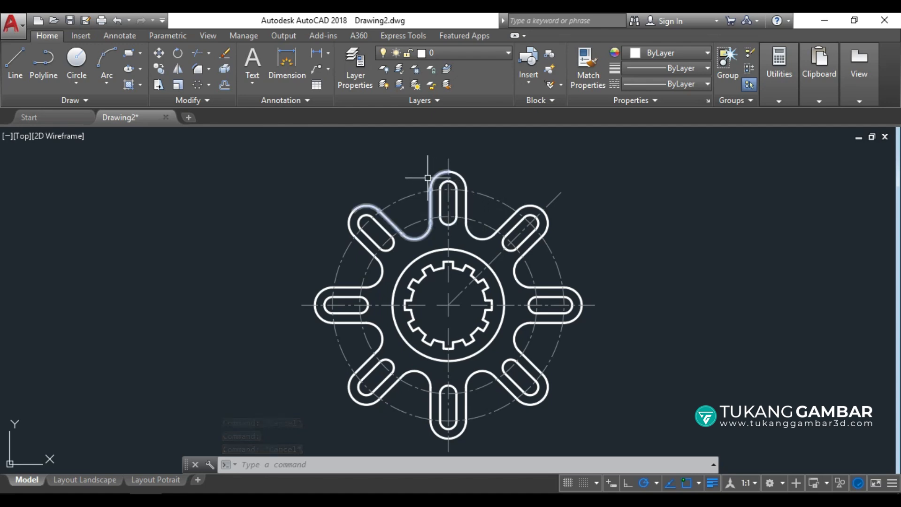
{"action": "left_click", "coordinate": [293, 159]}
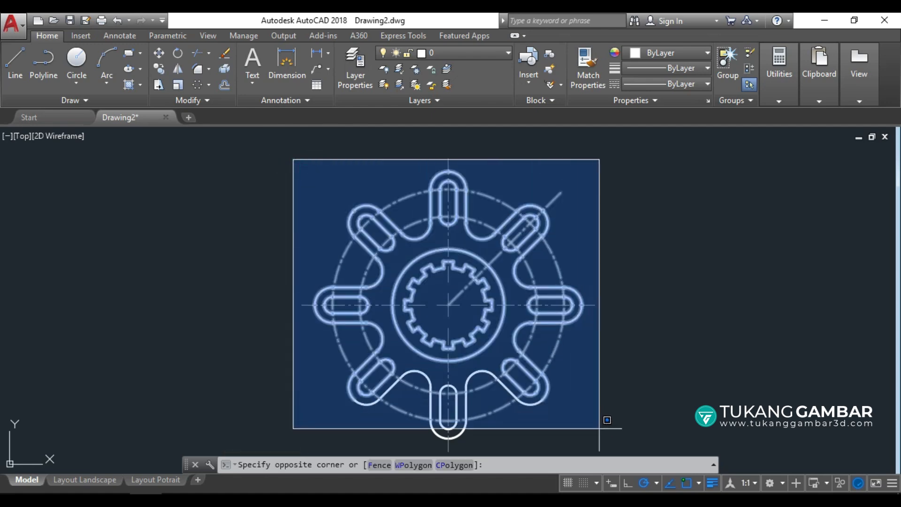
{"action": "left_click", "coordinate": [615, 450]}
{"action": "type", "text": "J"}
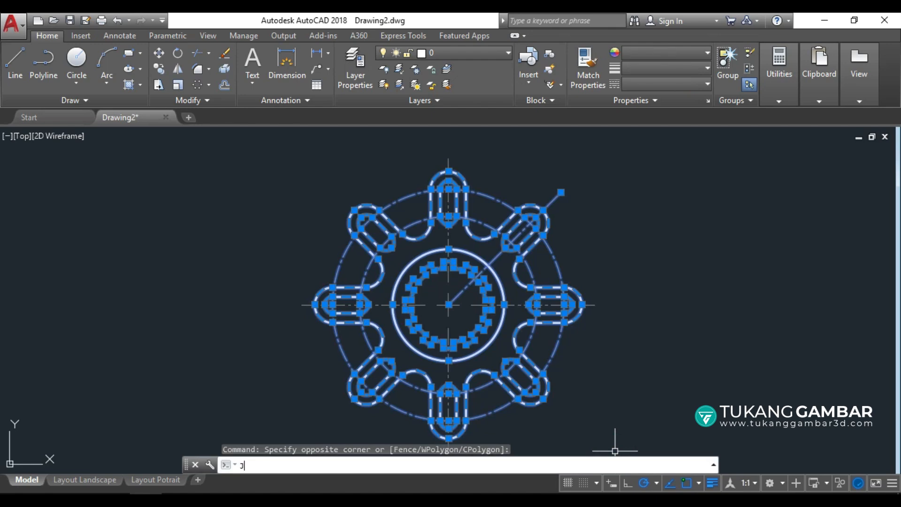
{"action": "key", "text": "Return"}
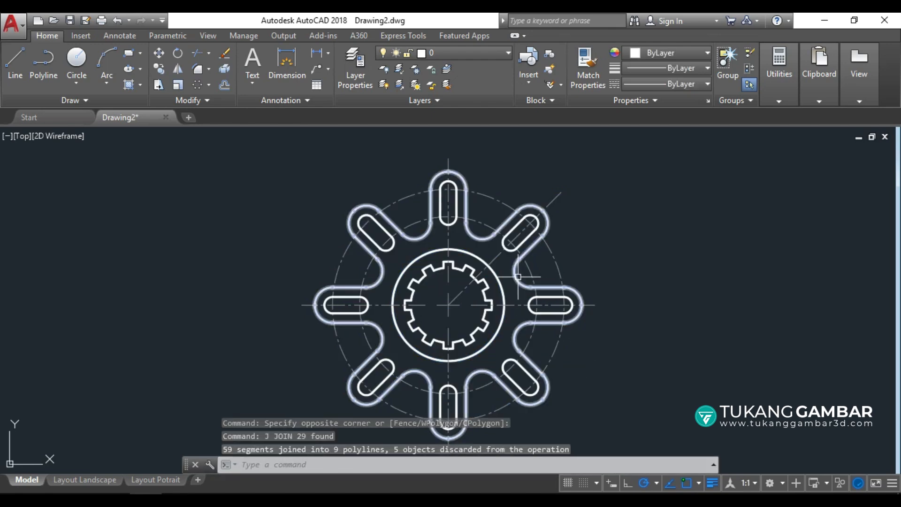
- Inspect the joined outlines and compare the drawing side by side with the reference image gambar latihan 19.jpg
{"action": "mouse_move", "coordinate": [518, 276]}
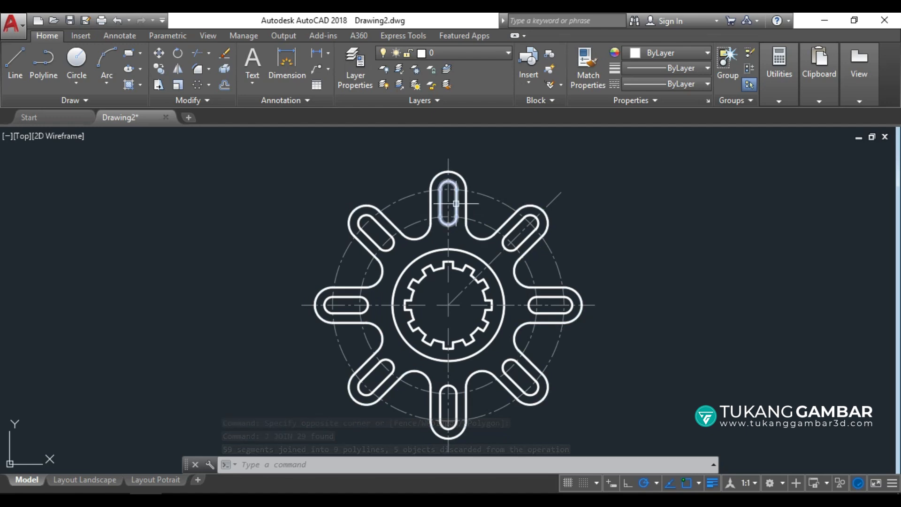
{"action": "middle_click_drag", "start_coordinate": [612, 232], "coordinate": [395, 218]}
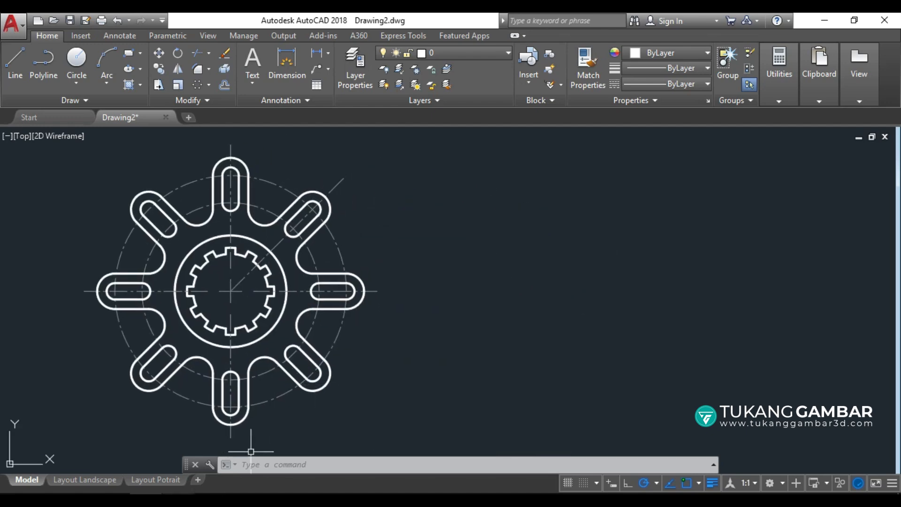
{"action": "left_click", "coordinate": [178, 501]}
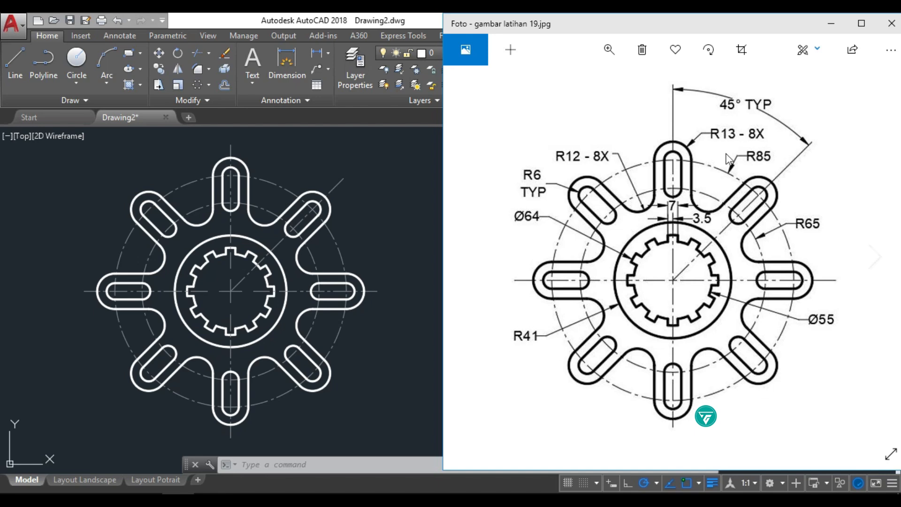